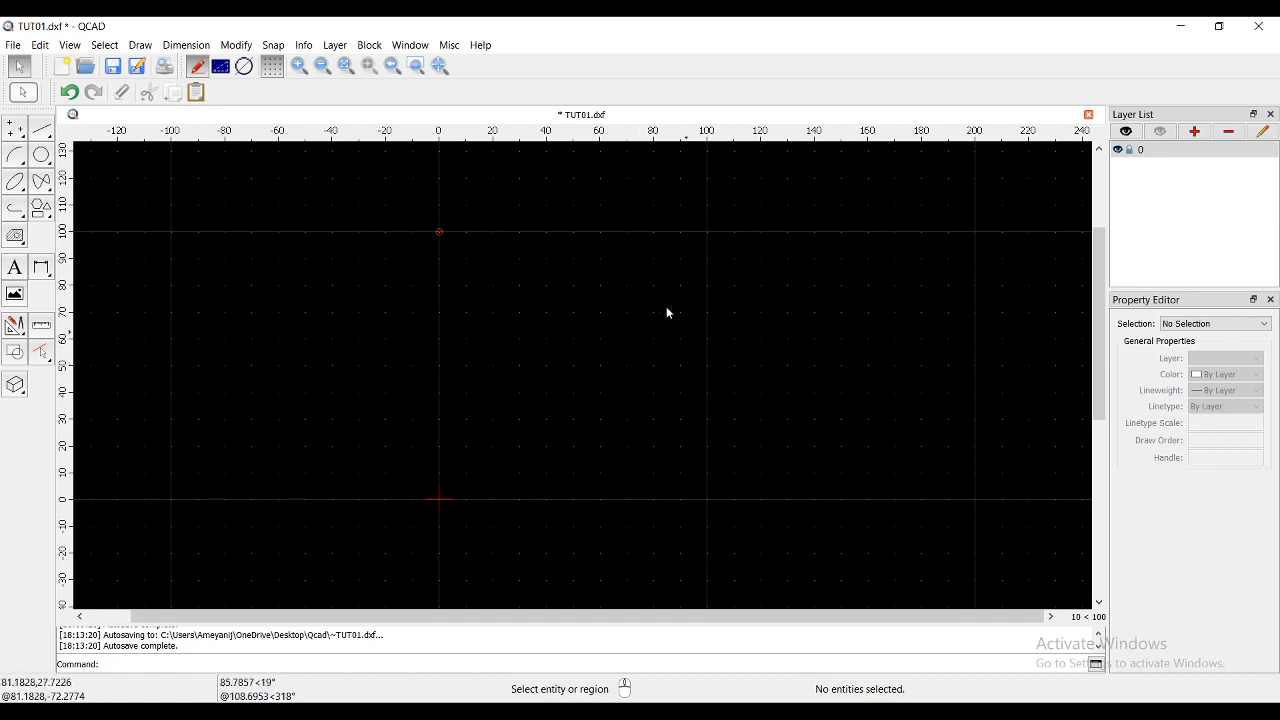
scroll(525, 399, "down", 1)
scroll(527, 405, "up", 1)
scroll(516, 437, "up", 1)
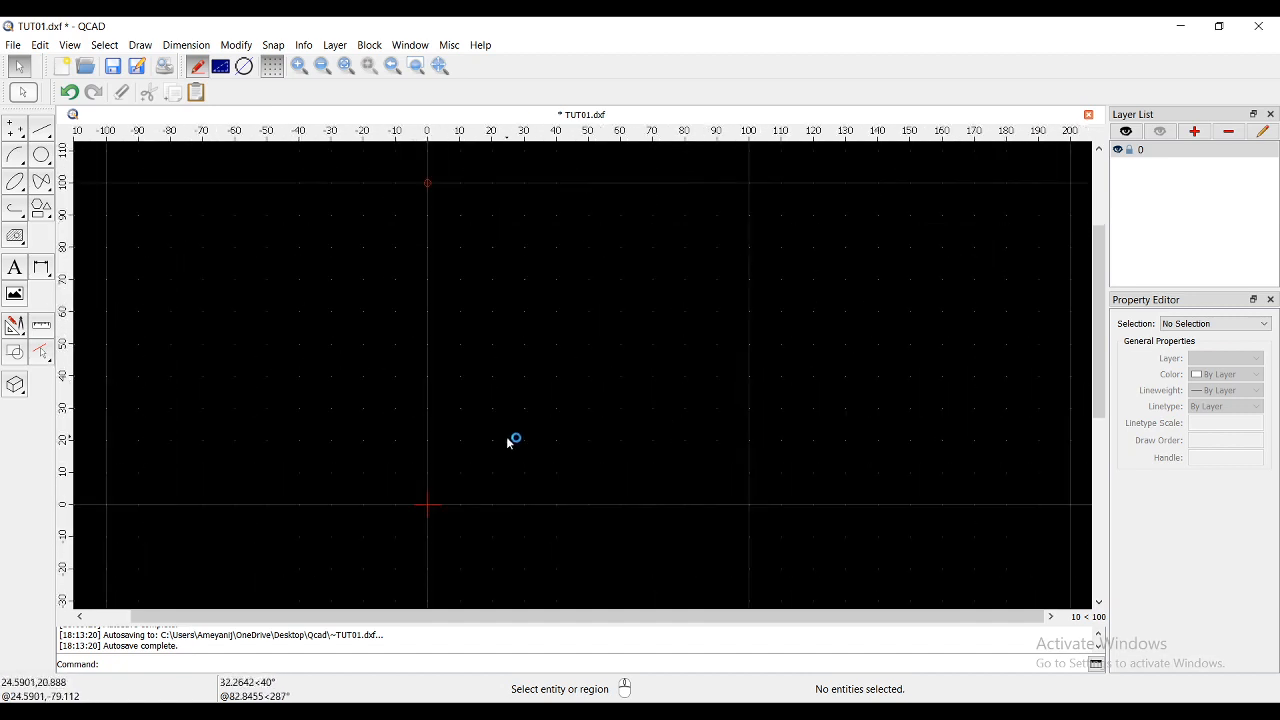
scroll(503, 420, "down", 1)
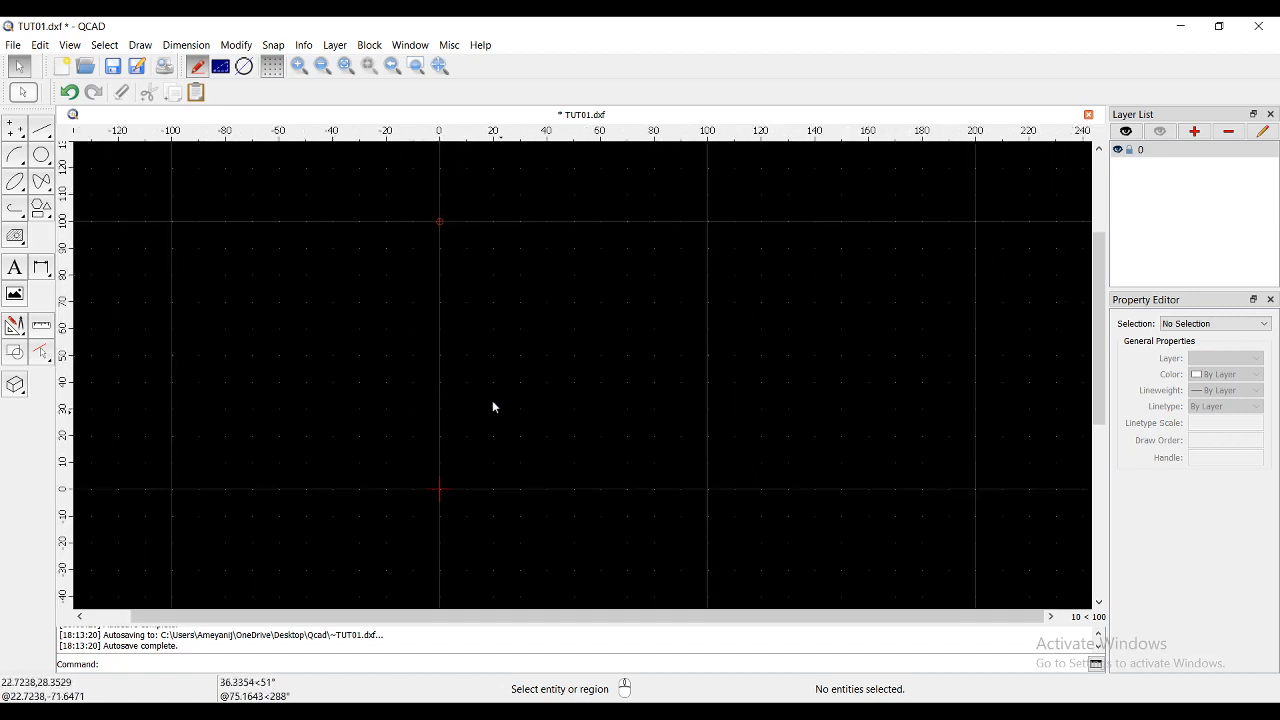
- In the drawing preferences, set the dimension text height to 5 mm with proportions kept
left_click(70, 46)
mouse_move(39, 46)
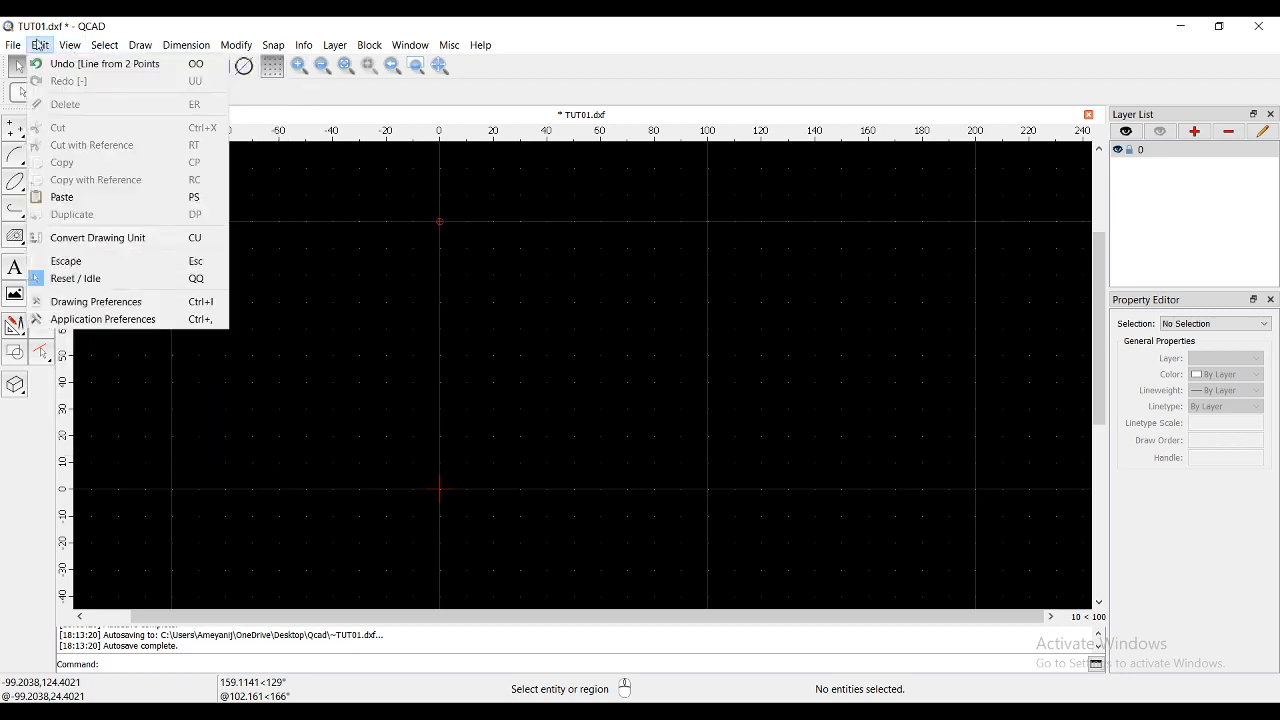
left_click(175, 303)
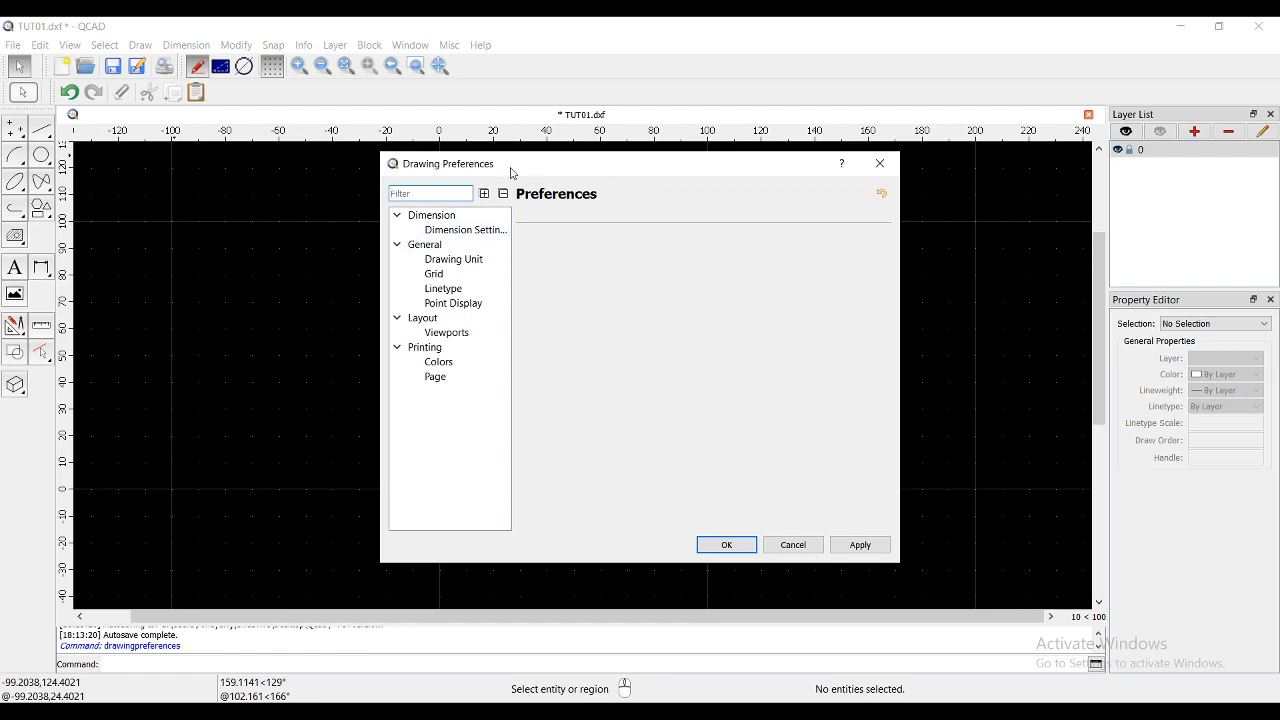
mouse_move(511, 173)
left_mouse_down()
mouse_move(391, 132)
mouse_move(480, 132)
mouse_move(464, 157)
left_mouse_up()
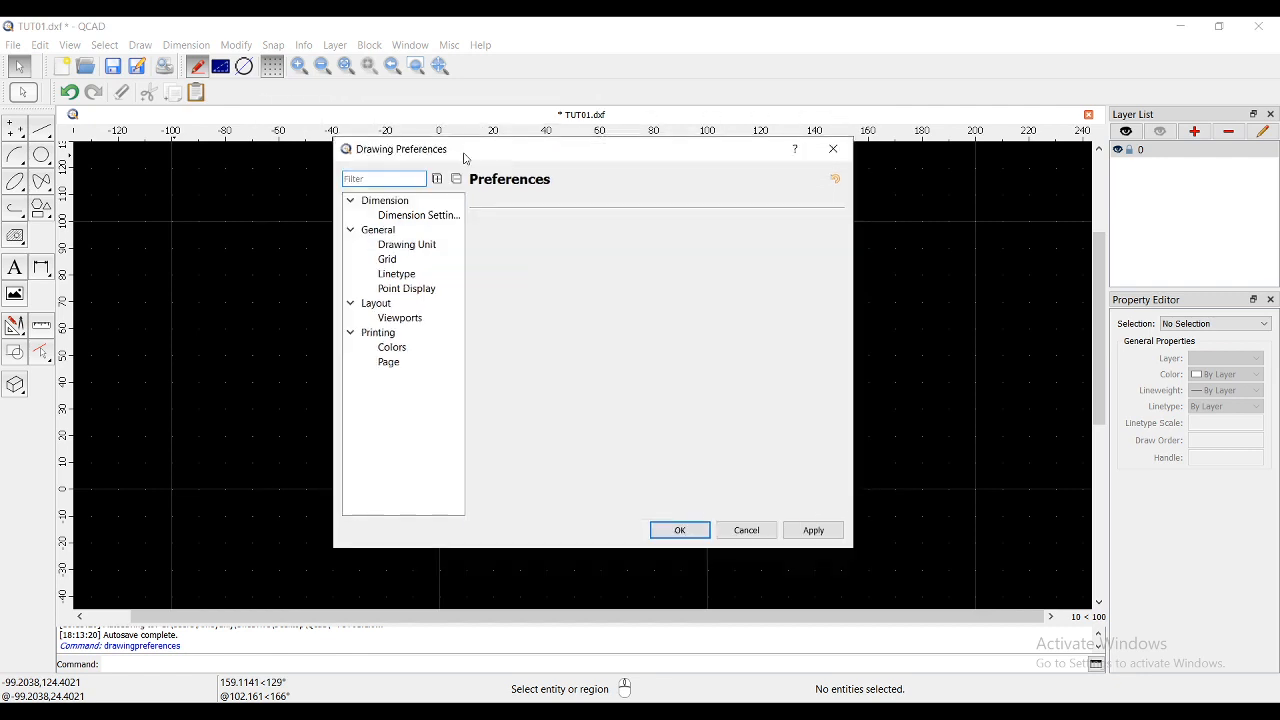
left_click(418, 215)
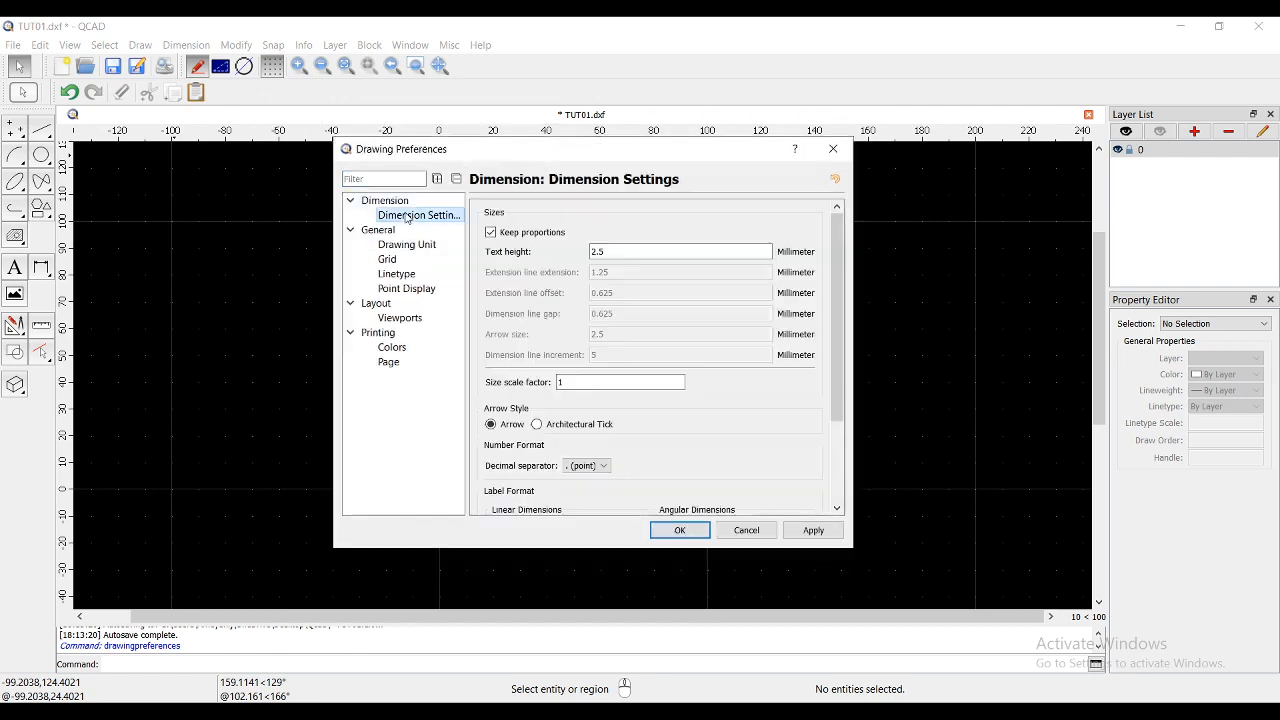
left_click(636, 253)
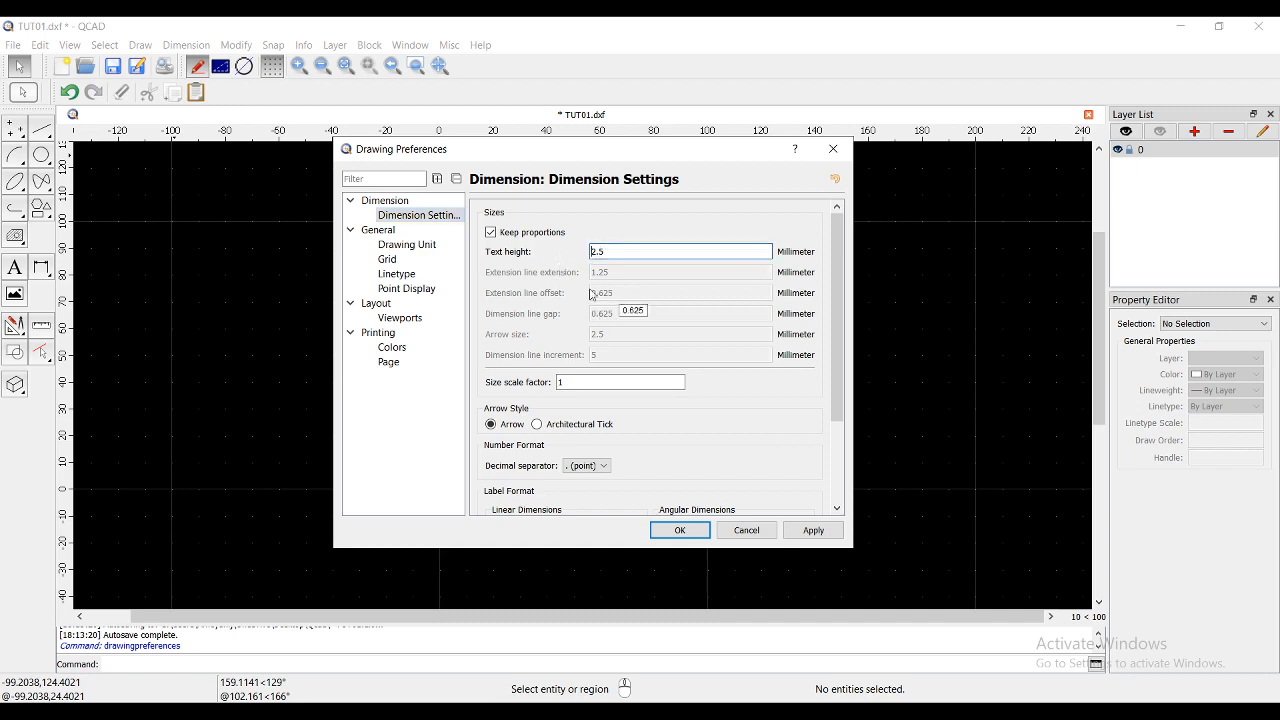
left_click(490, 233)
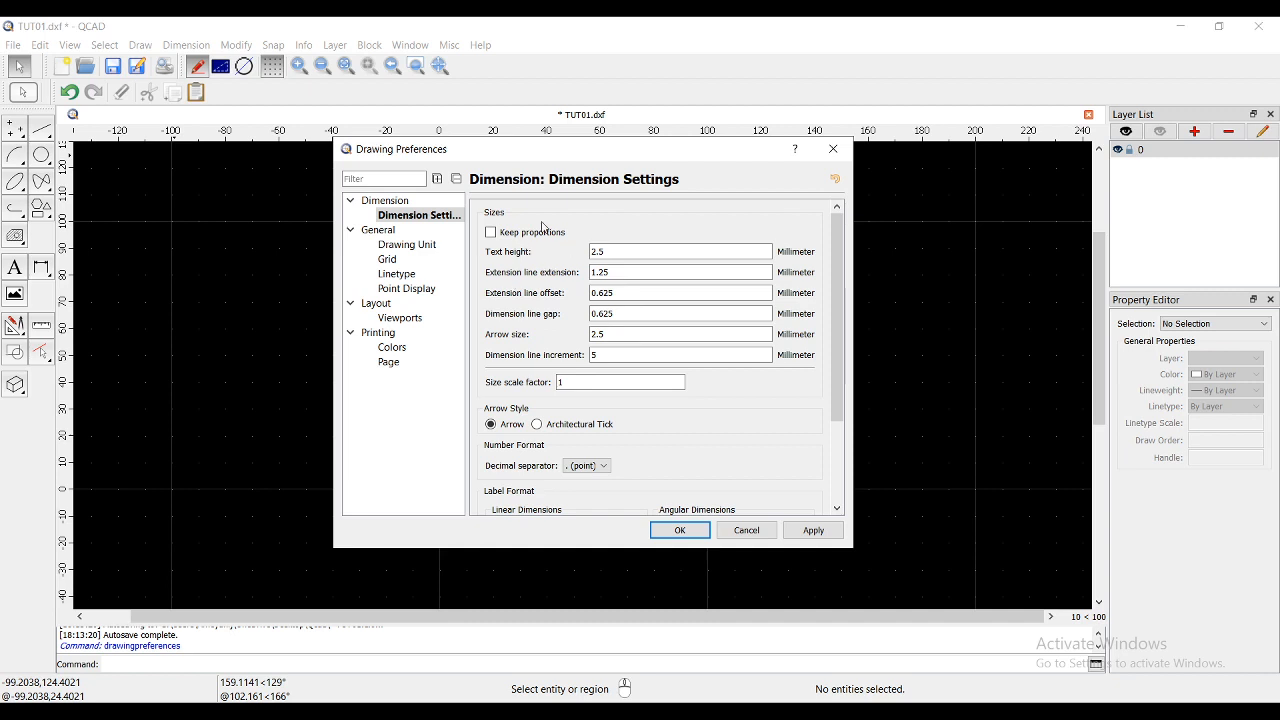
left_click(491, 233)
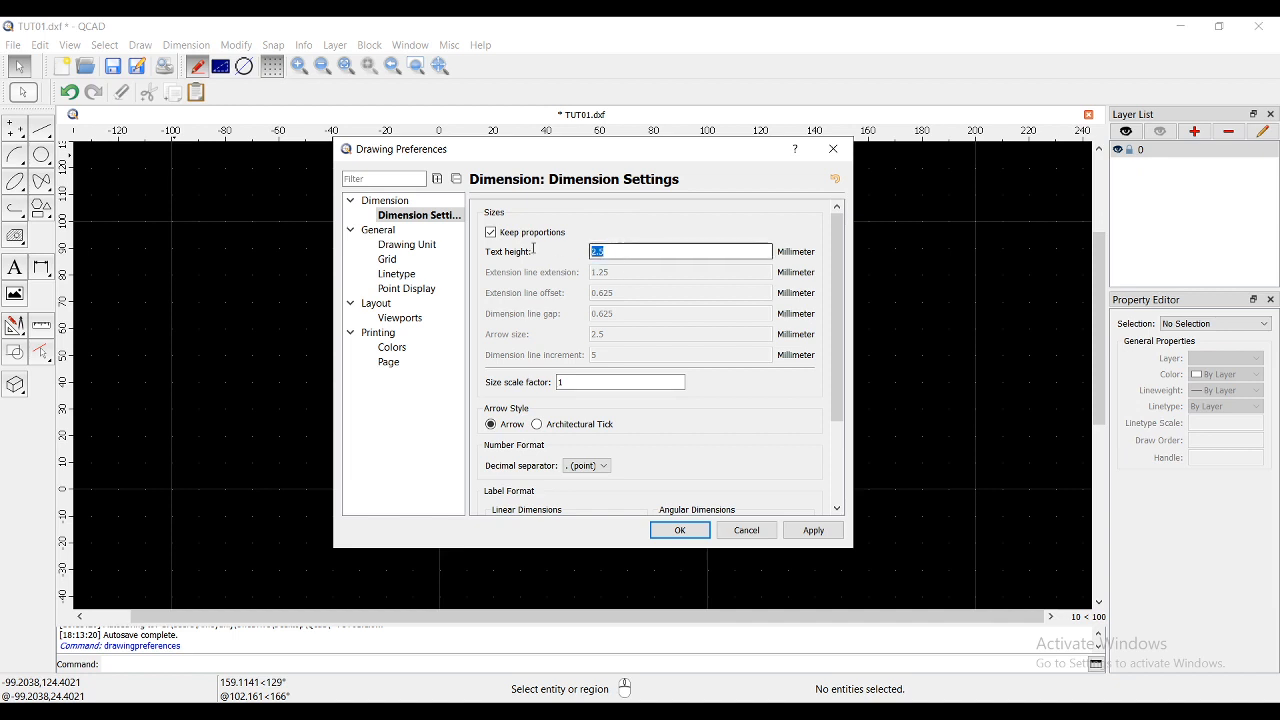
type("5")
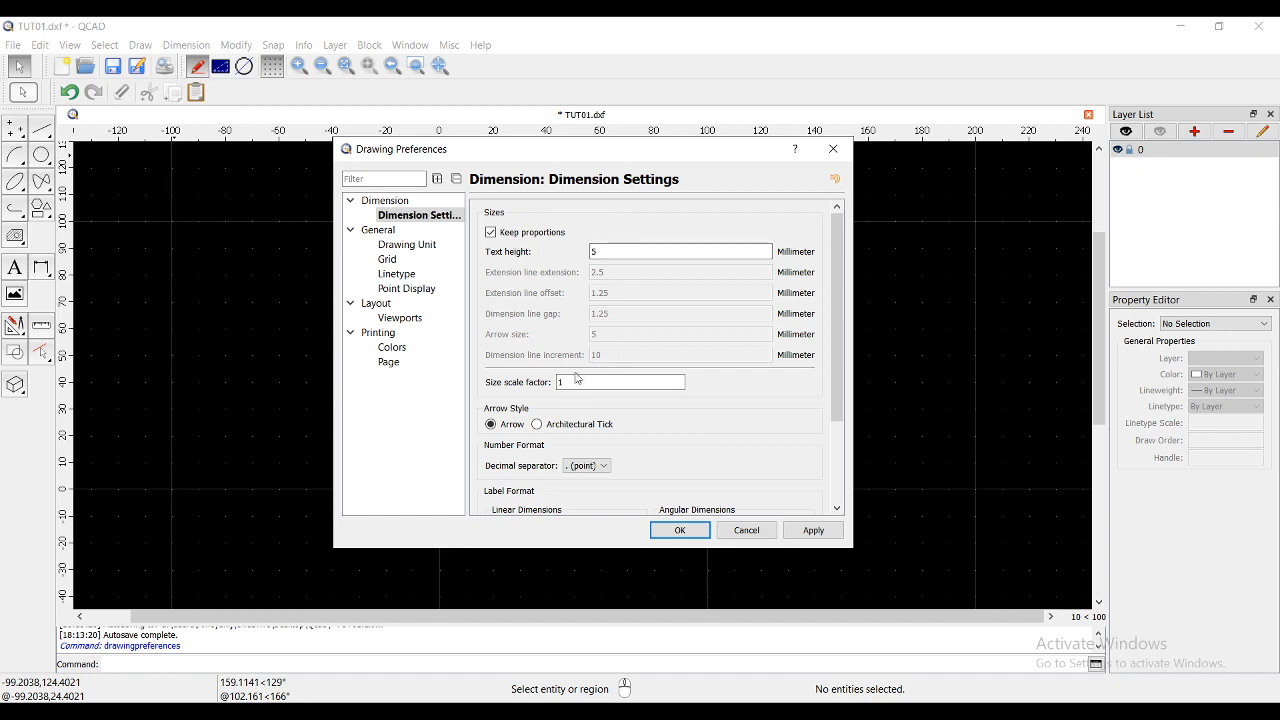
- Set the linear dimension label precision to one decimal place (0.0)
scroll(556, 428, "down", 2)
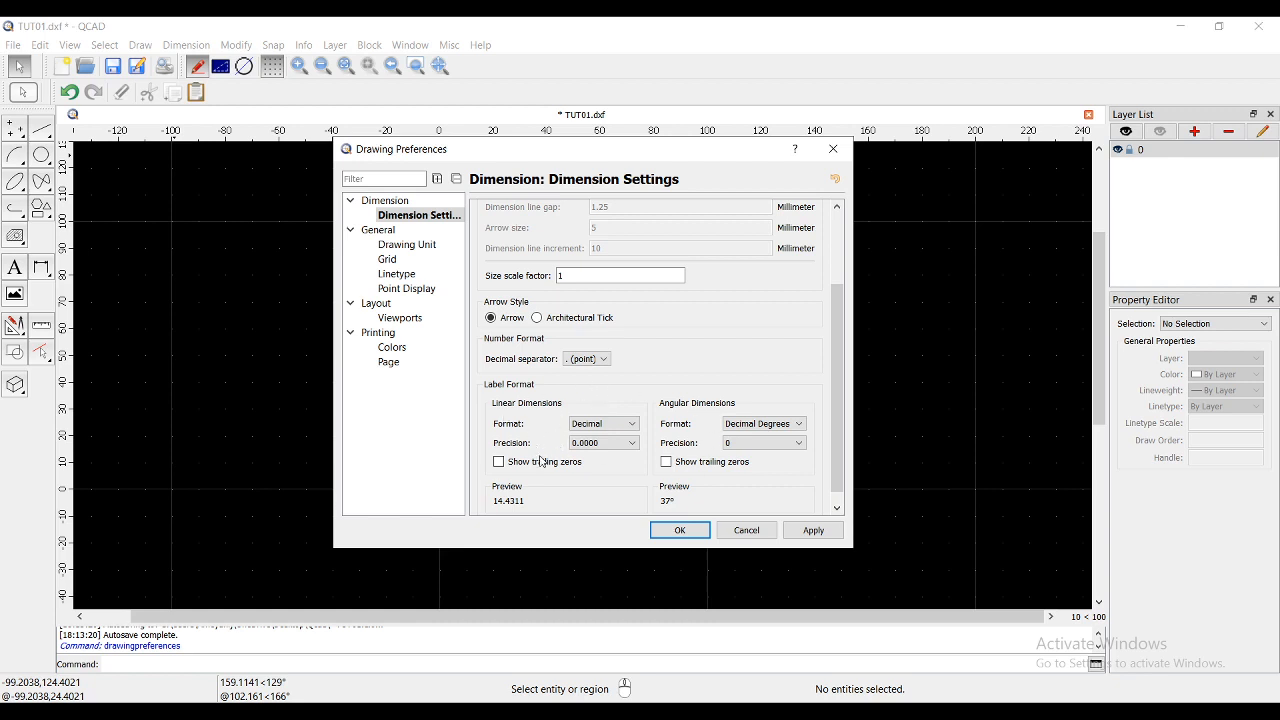
left_click(626, 446)
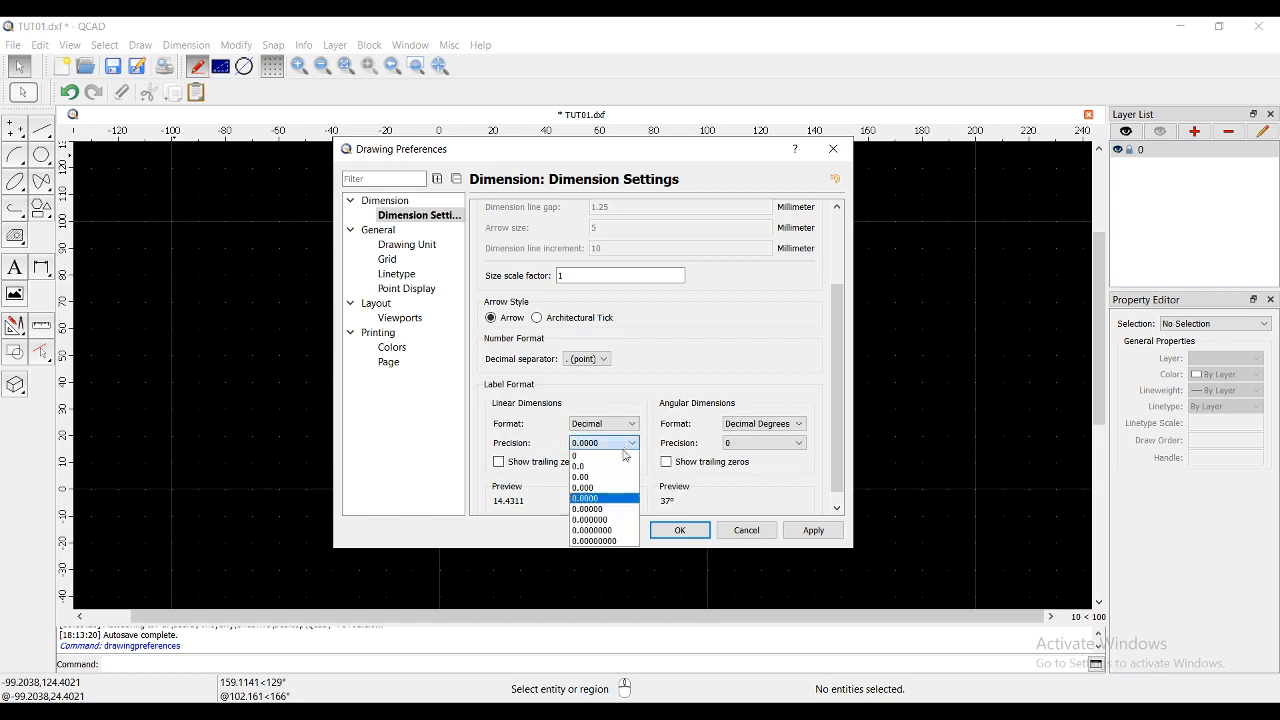
left_click(626, 465)
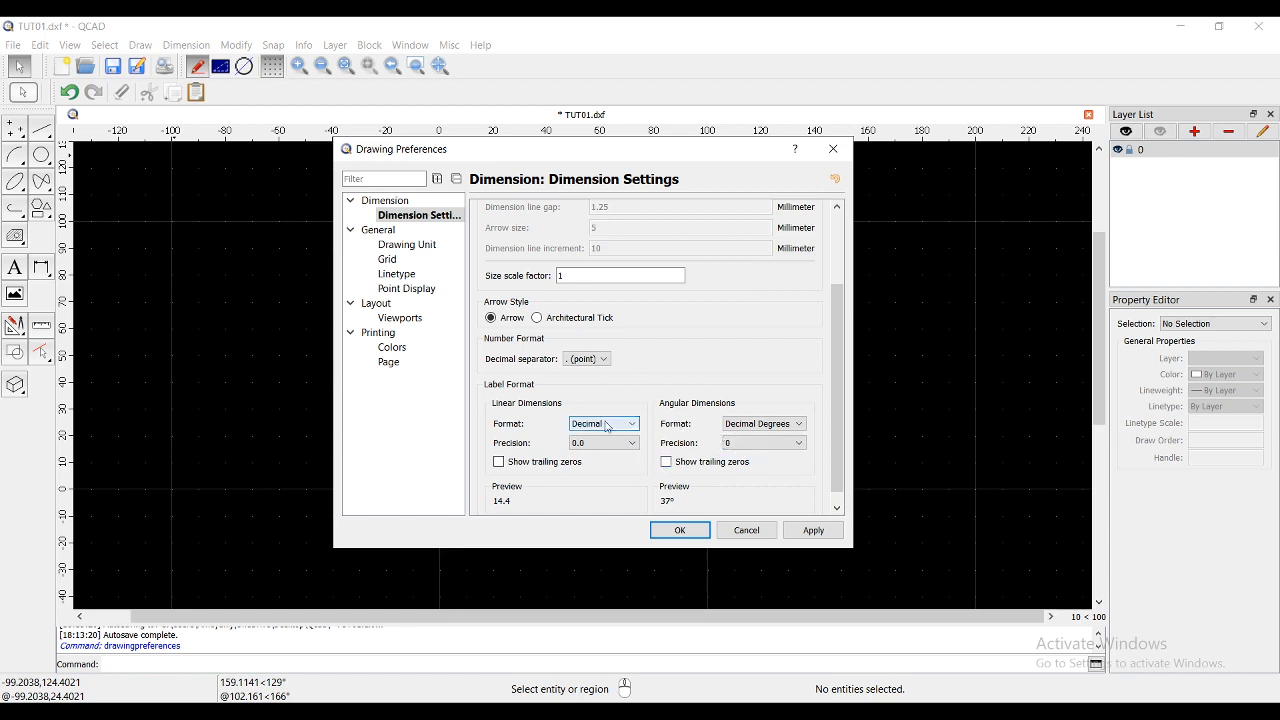
scroll(570, 416, "up", 2)
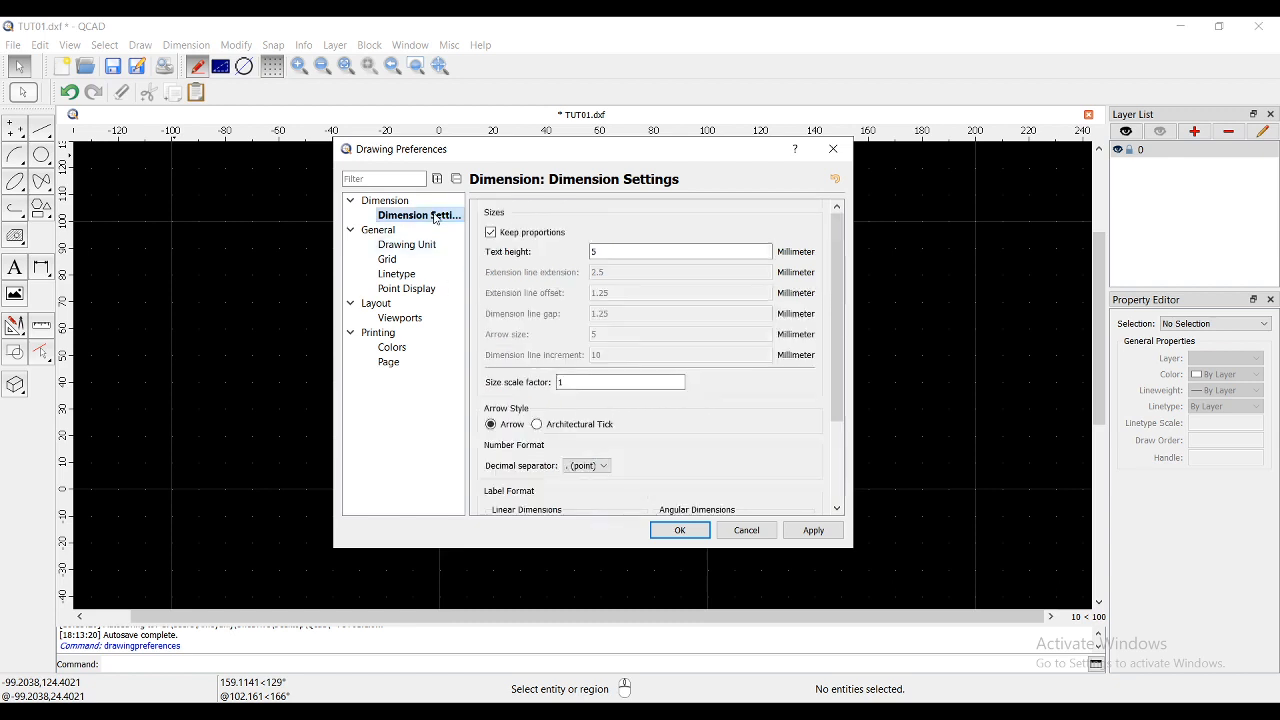
- Choose Millimeter as the drawing unit in the general drawing preferences
left_click(390, 238)
left_click(420, 248)
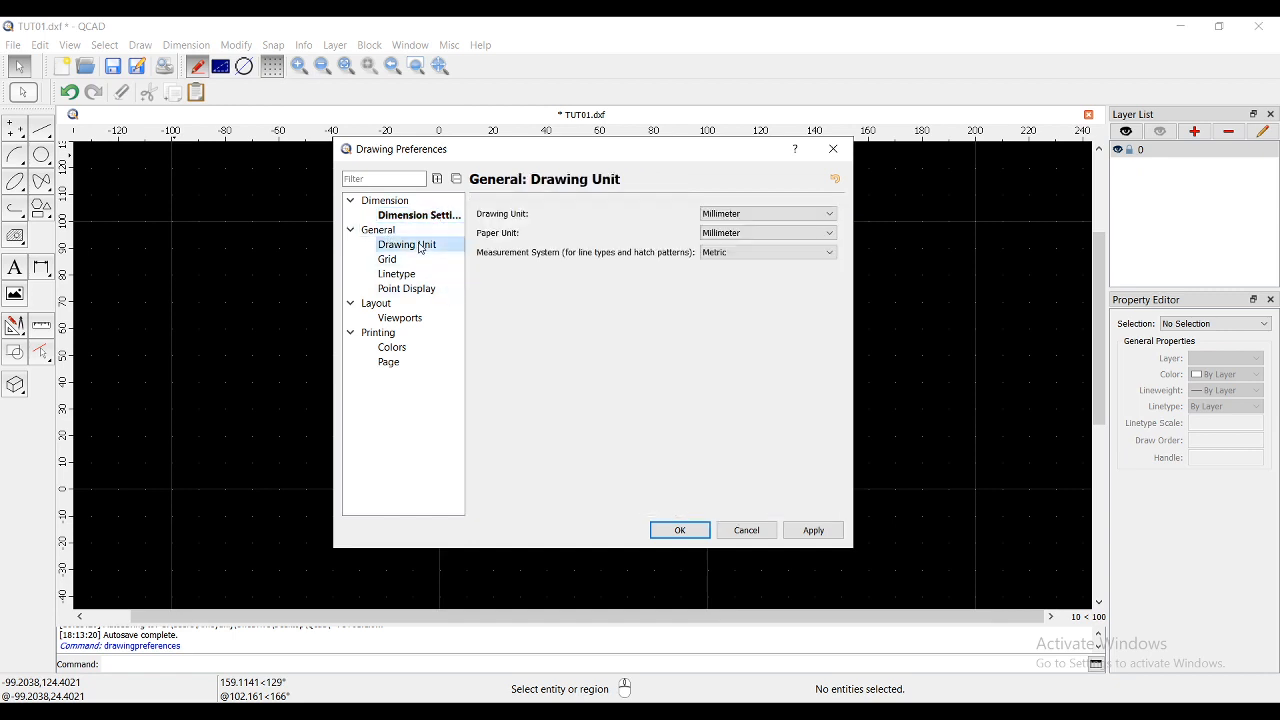
left_click(797, 216)
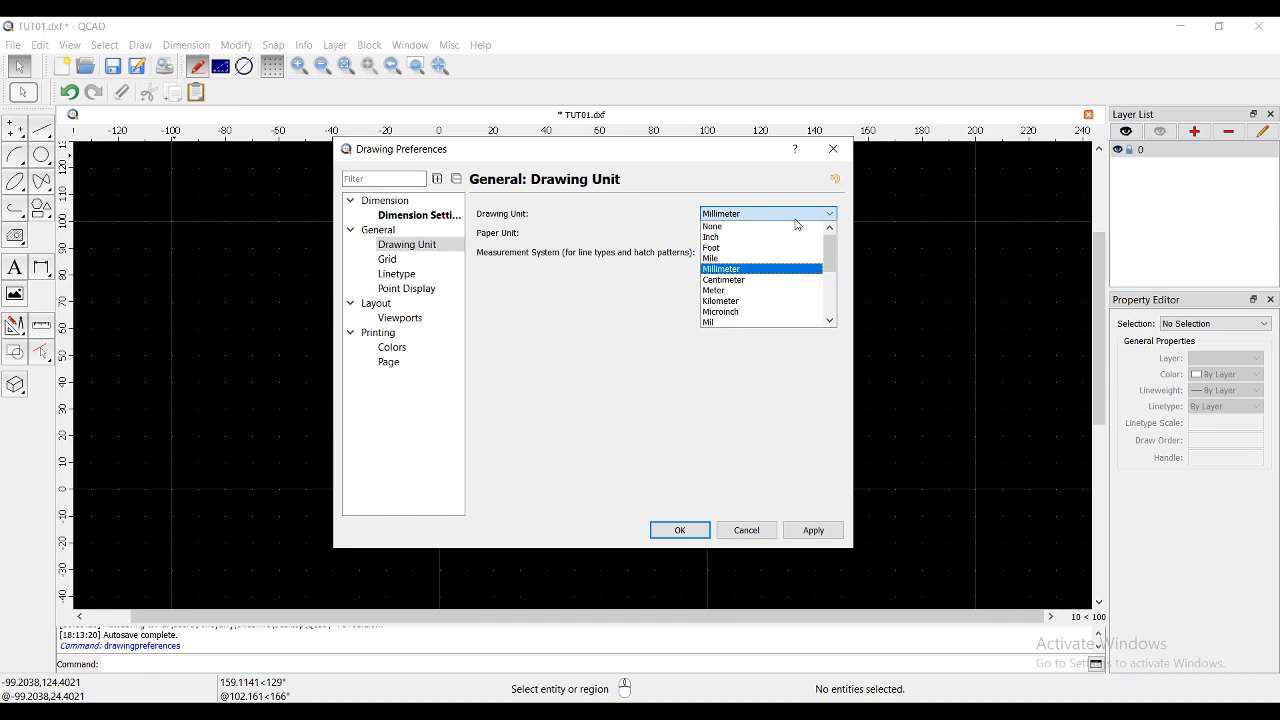
left_click(772, 272)
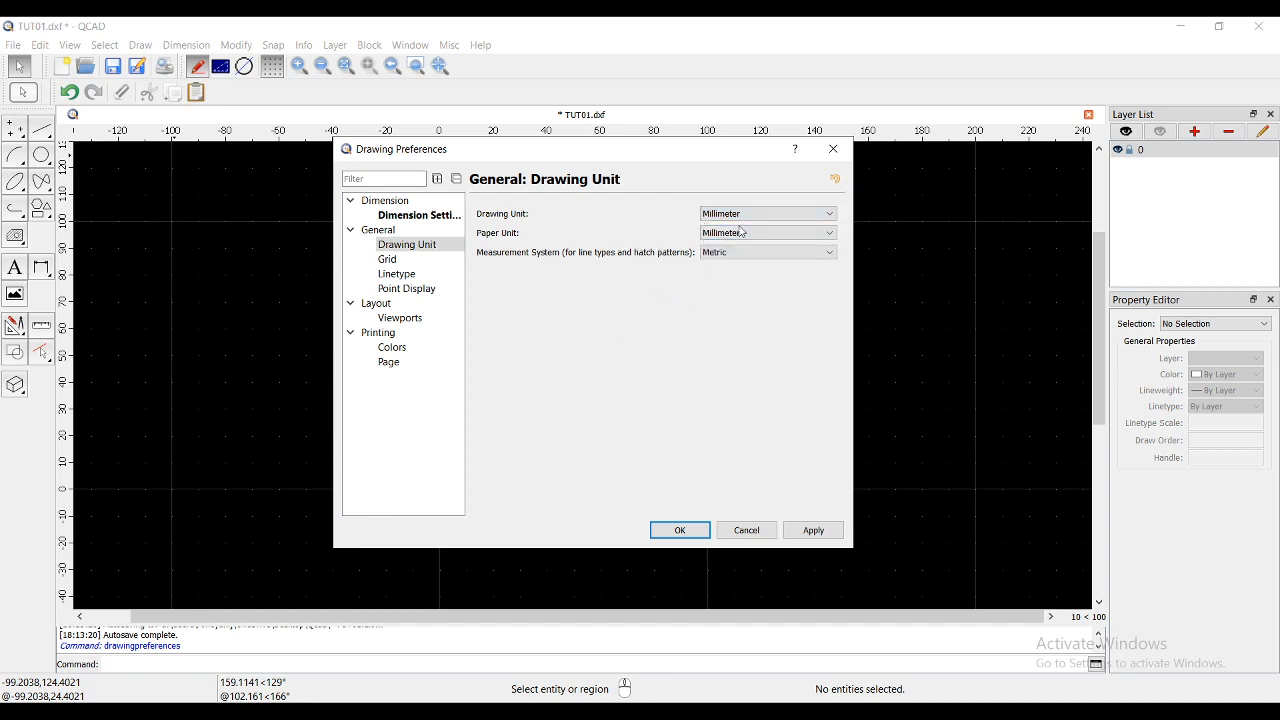
- Set Viewport 1's grid spacing to 10 mm in X and Y, and apply the drawing preferences
left_click(389, 262)
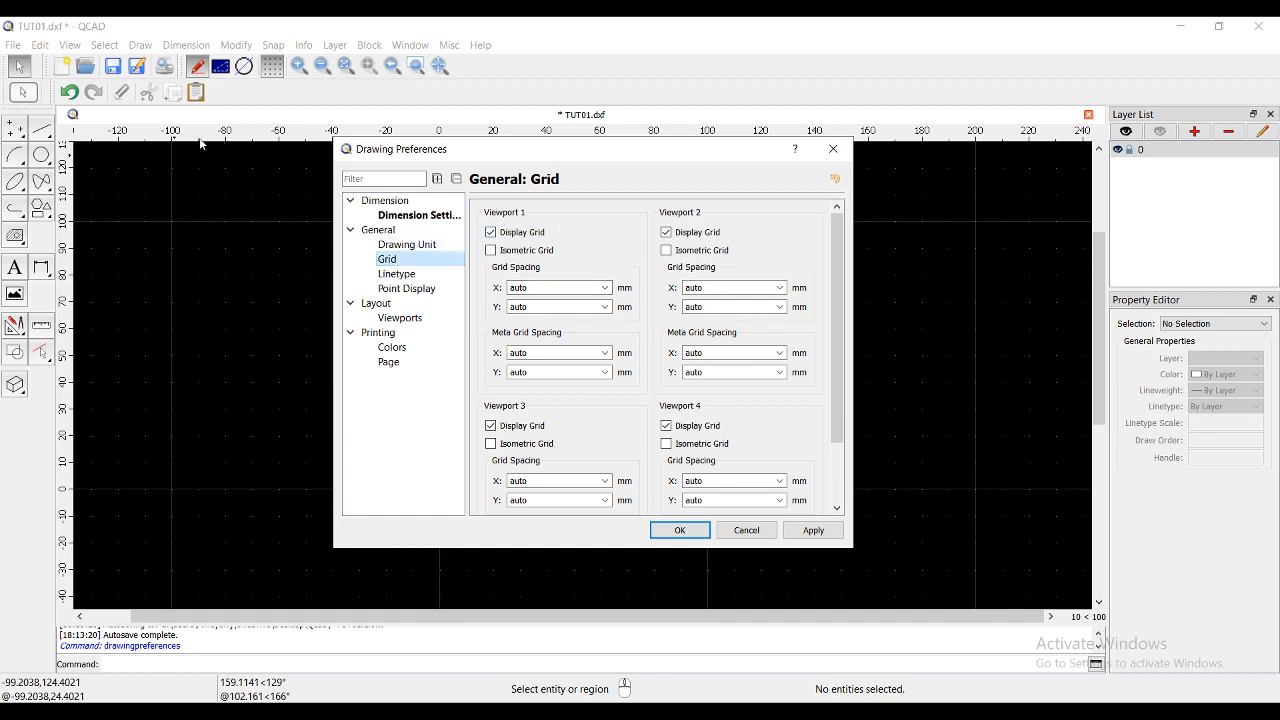
left_click(500, 252)
left_click(495, 252)
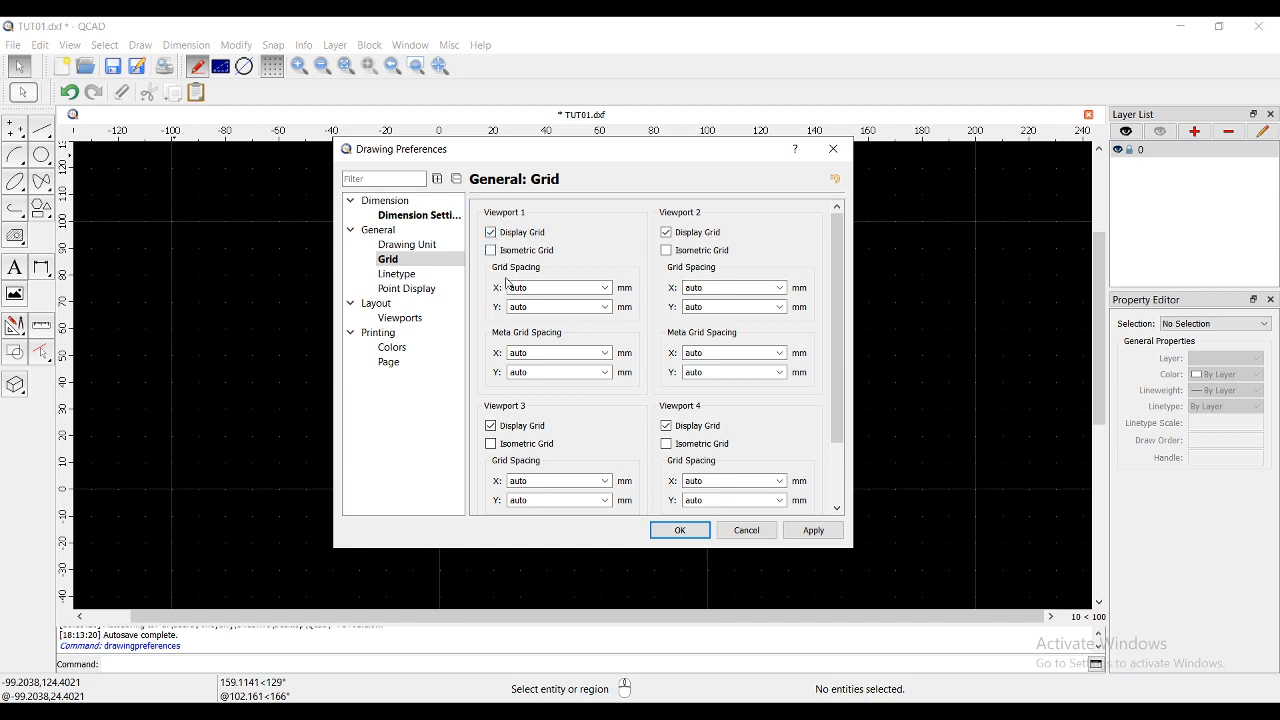
left_click(605, 288)
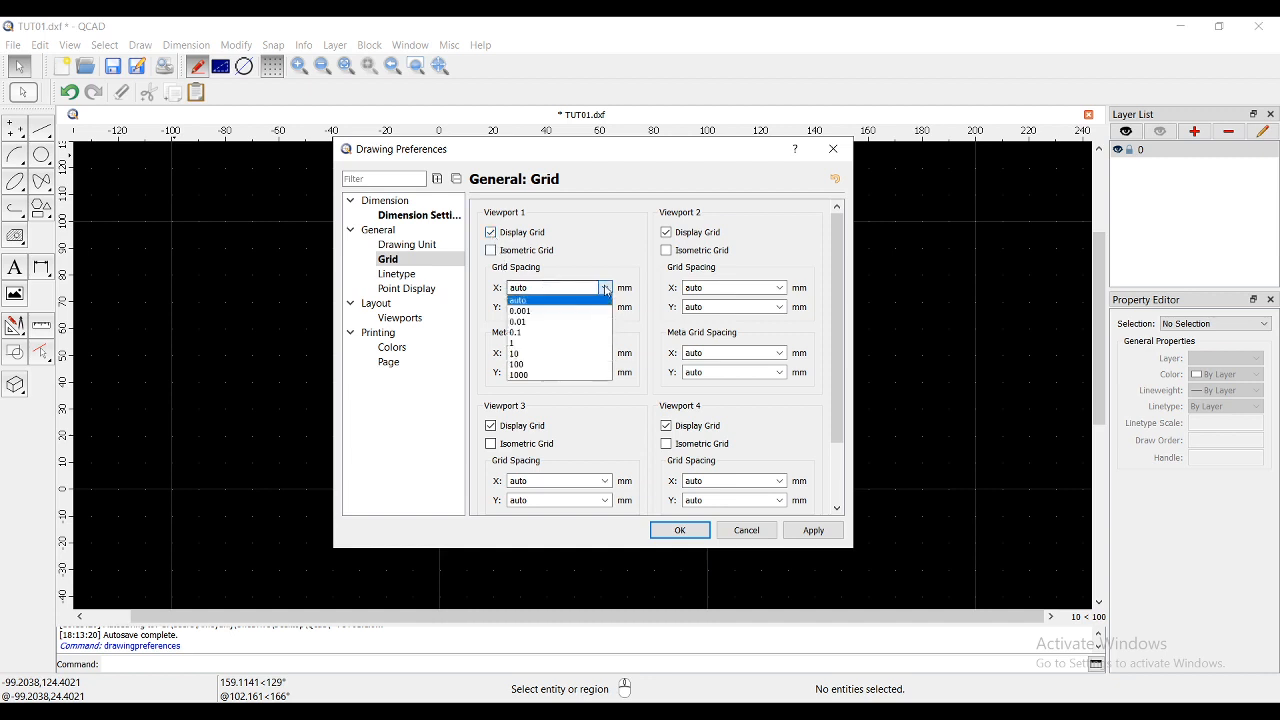
left_click(591, 354)
left_click(598, 307)
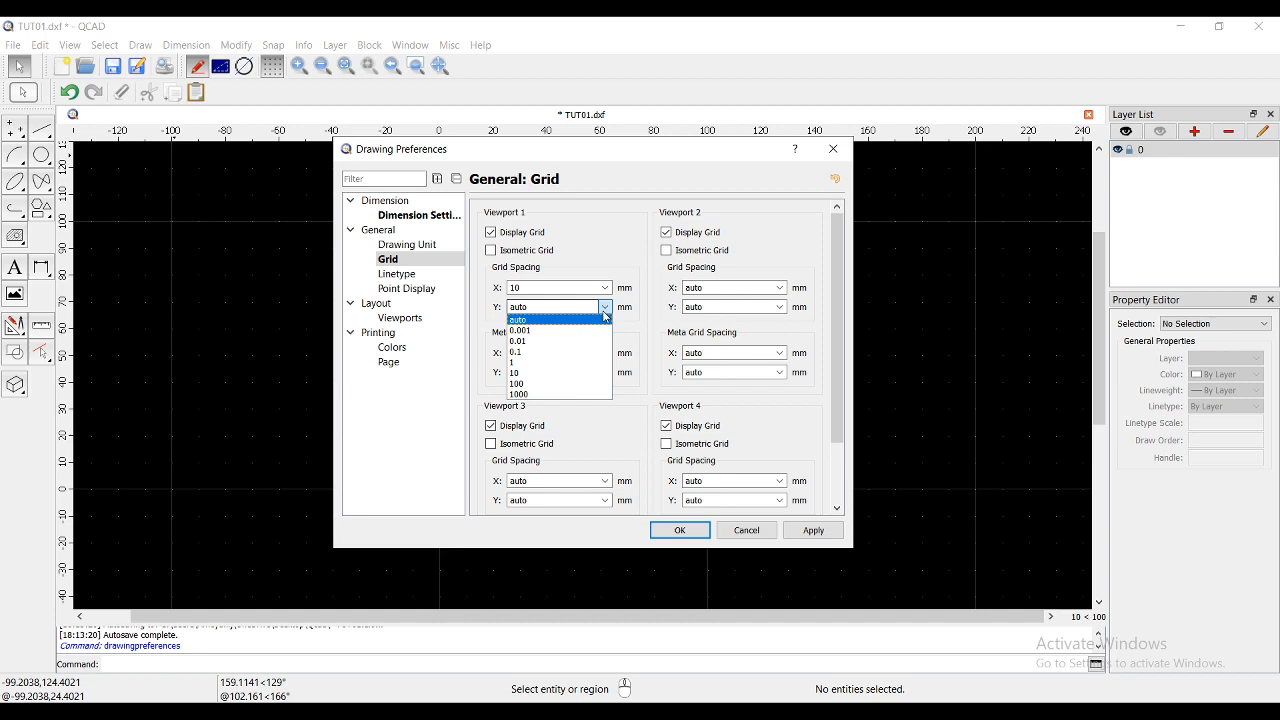
left_click(586, 373)
scroll(603, 436, "down", 2)
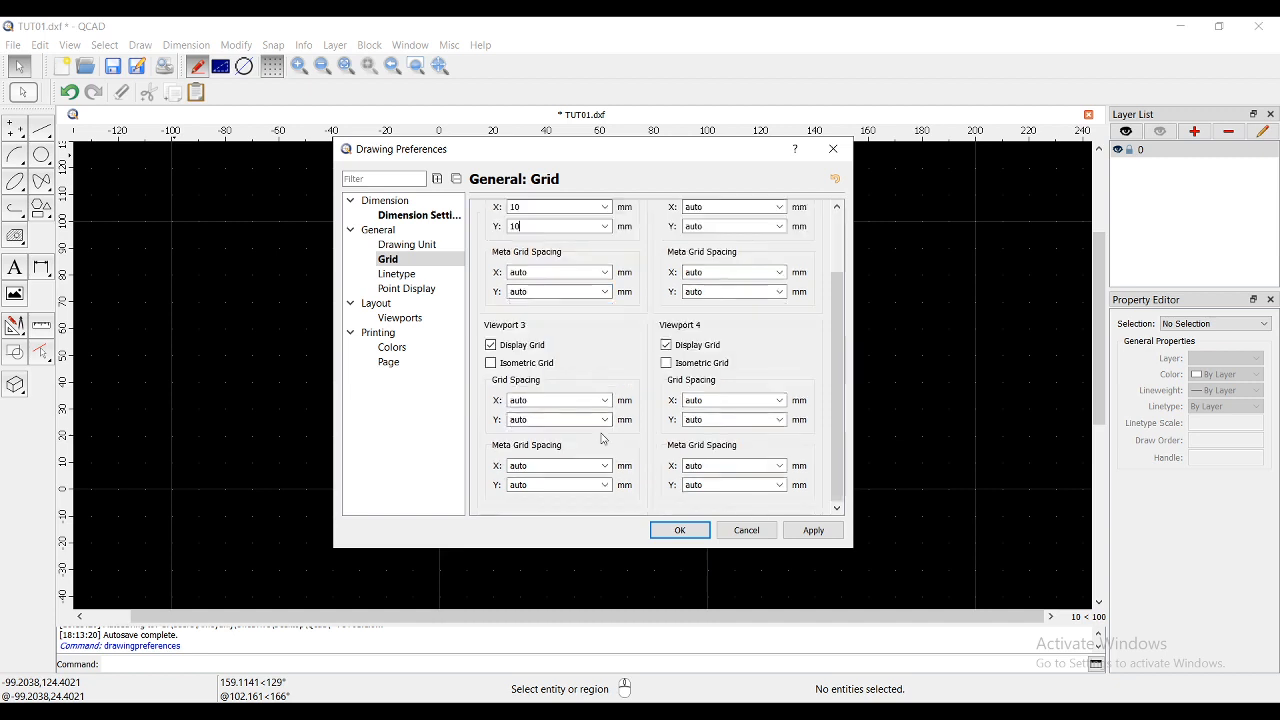
scroll(603, 436, "up", 2)
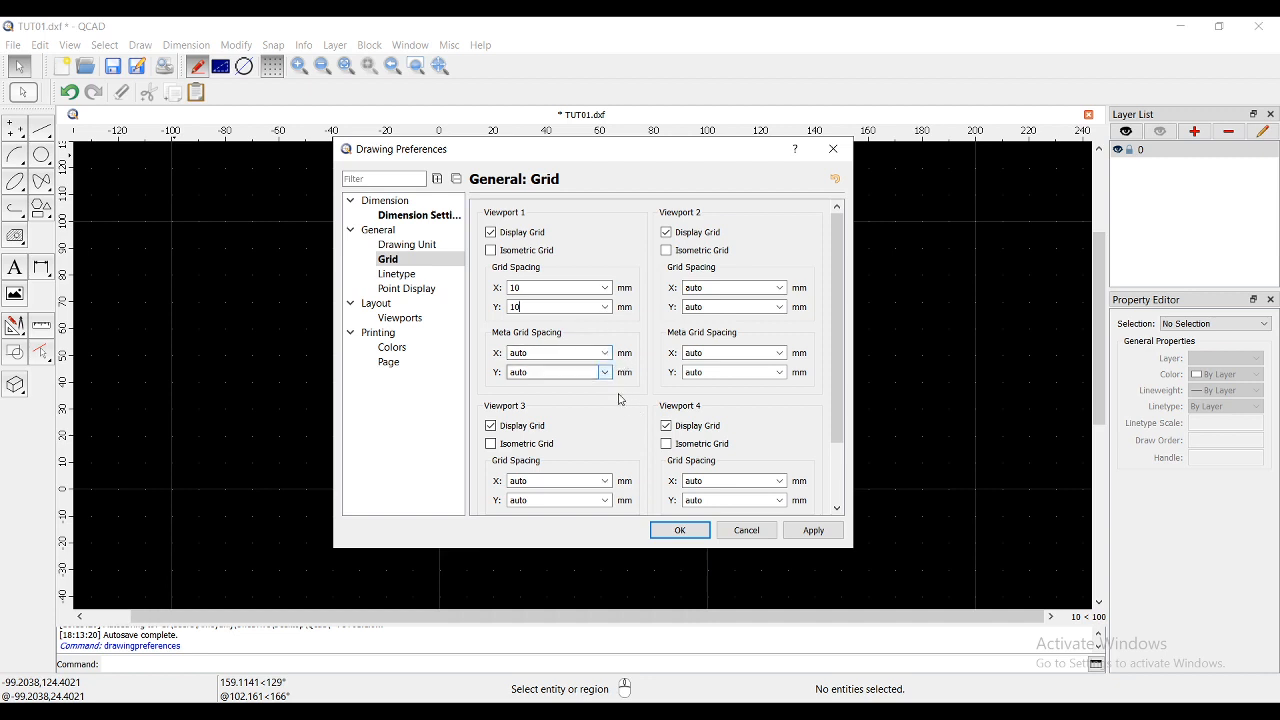
left_click(811, 533)
left_click(679, 531)
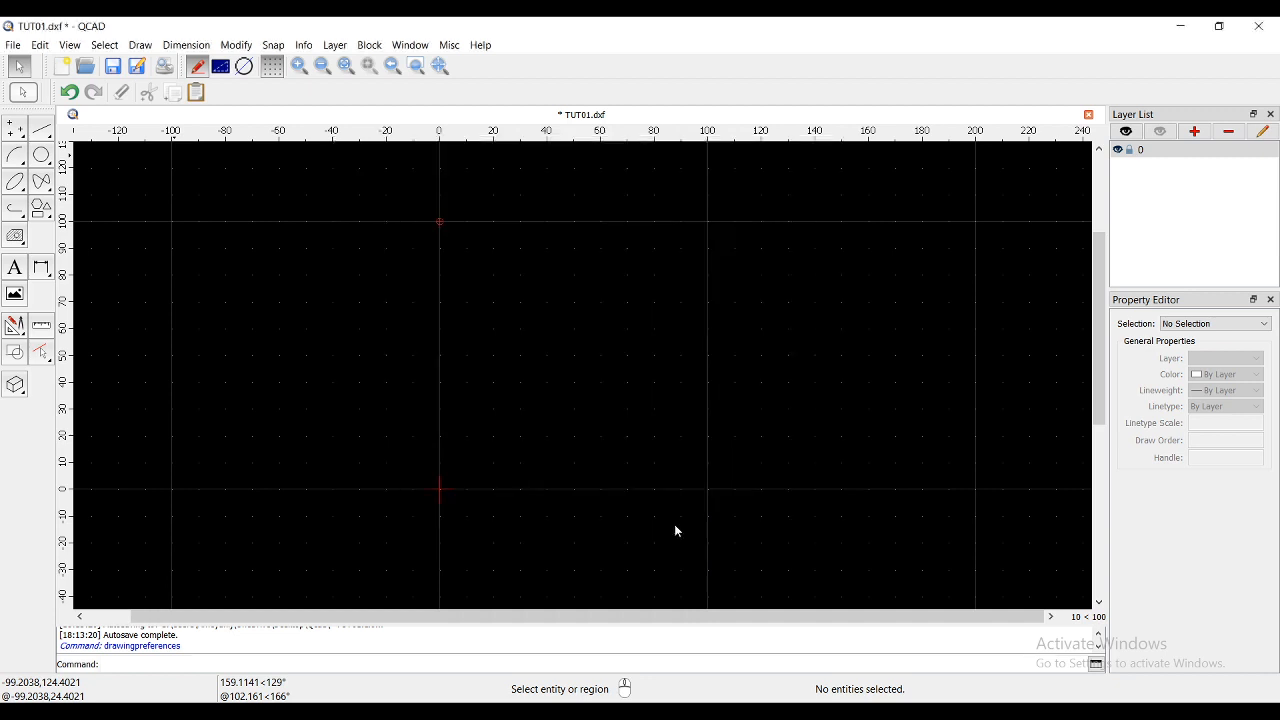
- Examine the grid around the origin at different zoom levels
scroll(568, 374, "down", 2)
scroll(568, 374, "up", 4)
scroll(569, 377, "up", 10)
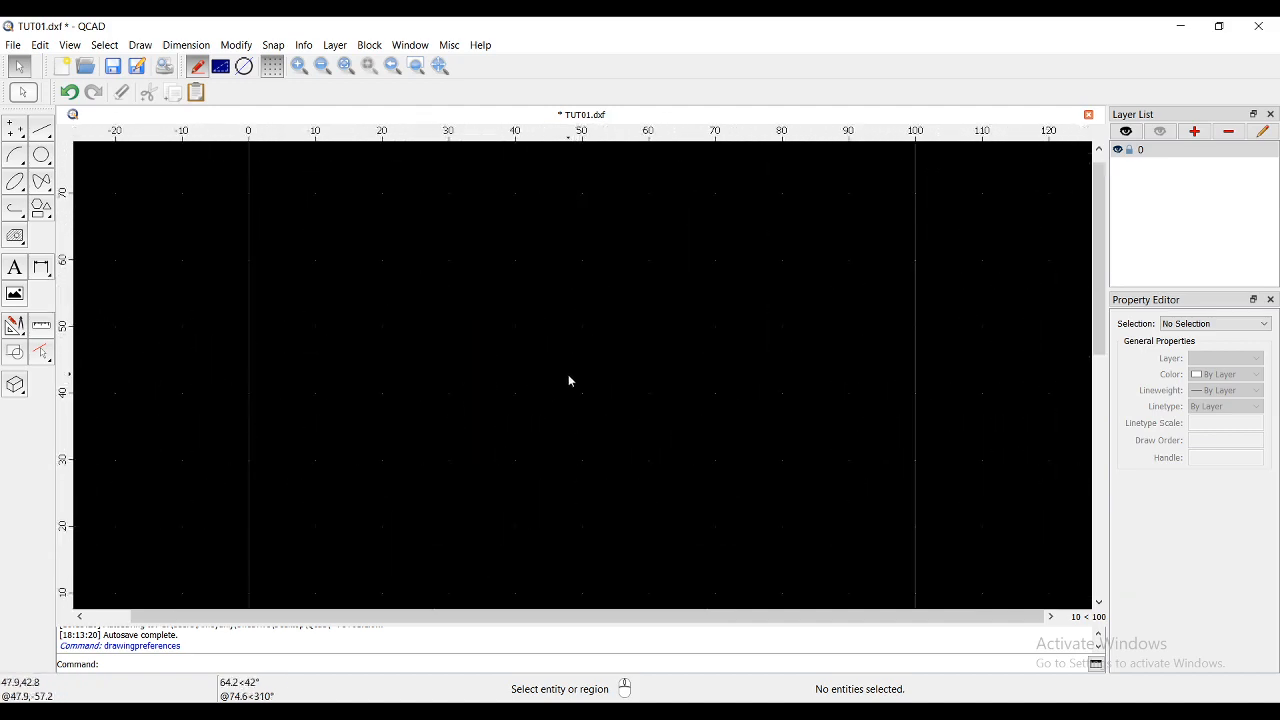
scroll(569, 381, "up", 3)
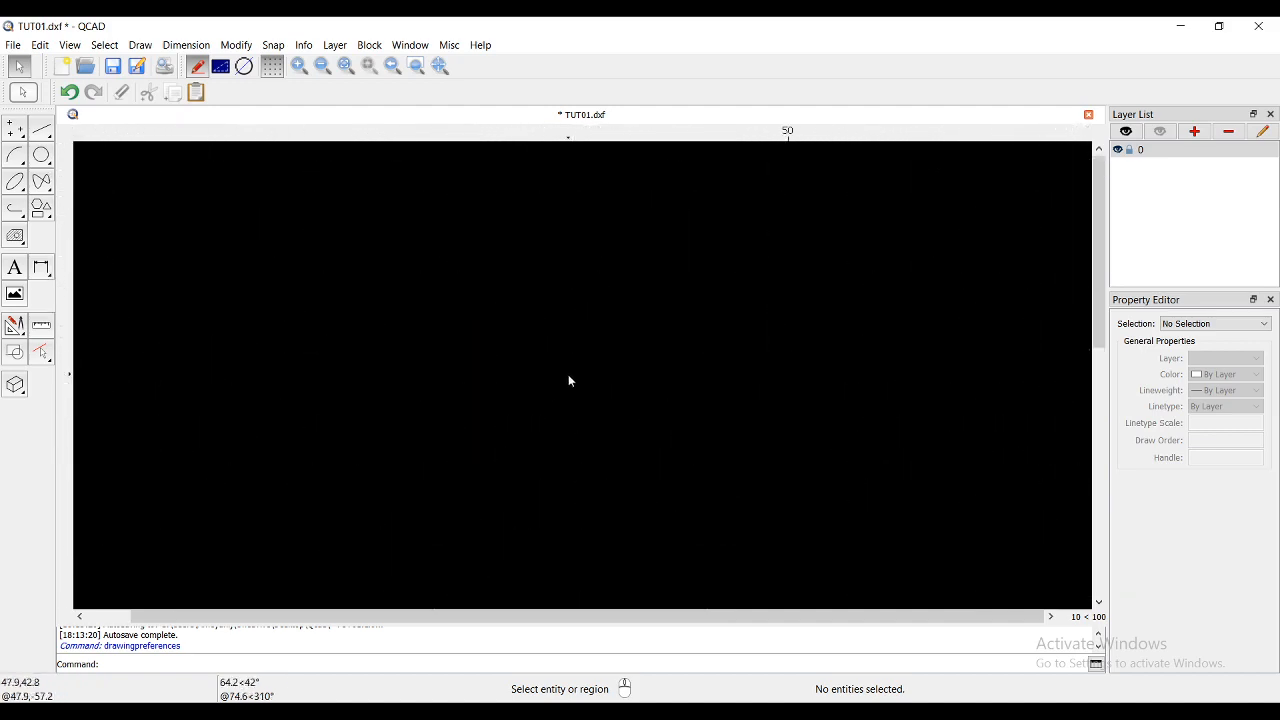
scroll(569, 381, "down", 12)
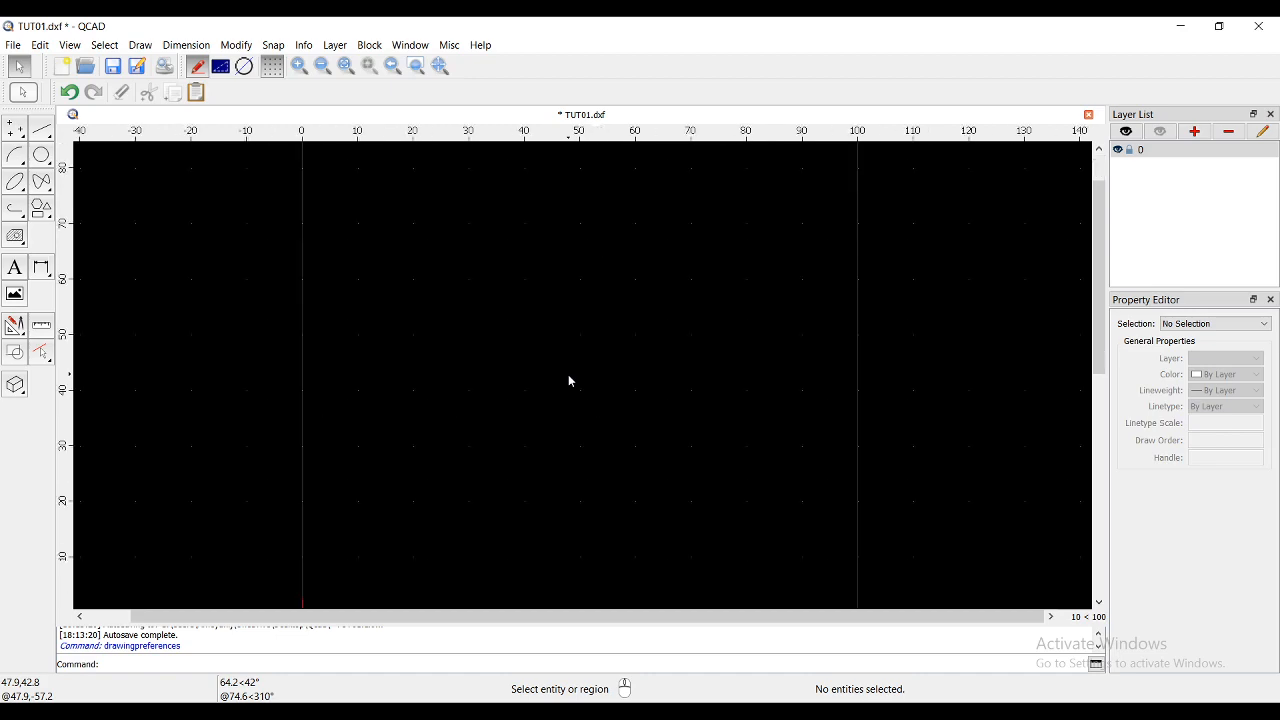
scroll(569, 381, "down", 3)
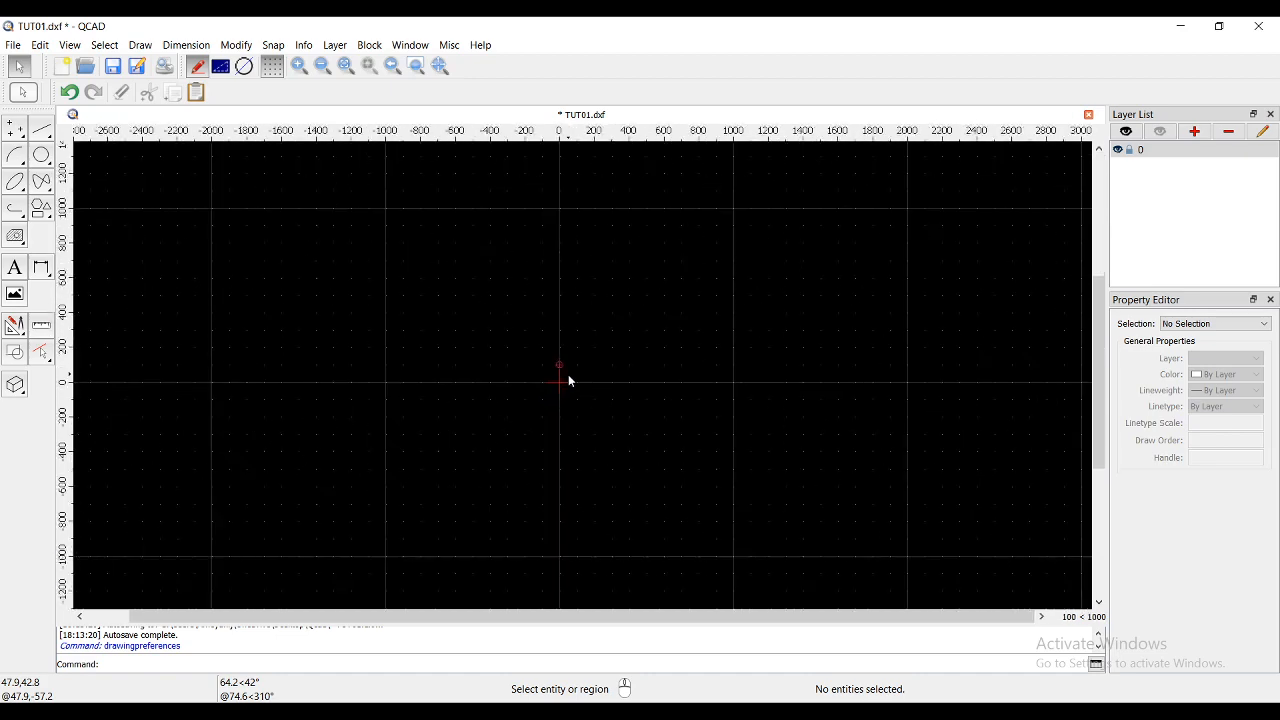
scroll(569, 381, "up", 6)
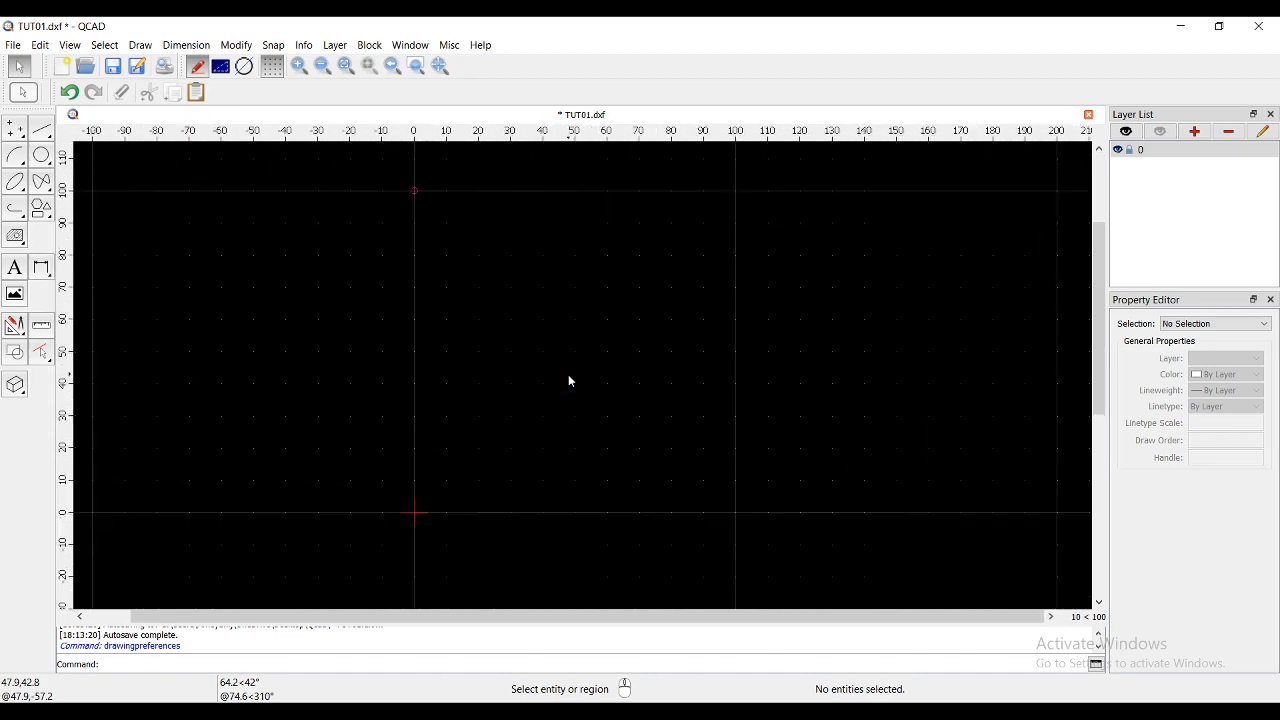
- Set Viewport 1's meta grid spacing to 10 mm in X and Y in the drawing preferences
left_click(40, 45)
left_click(100, 301)
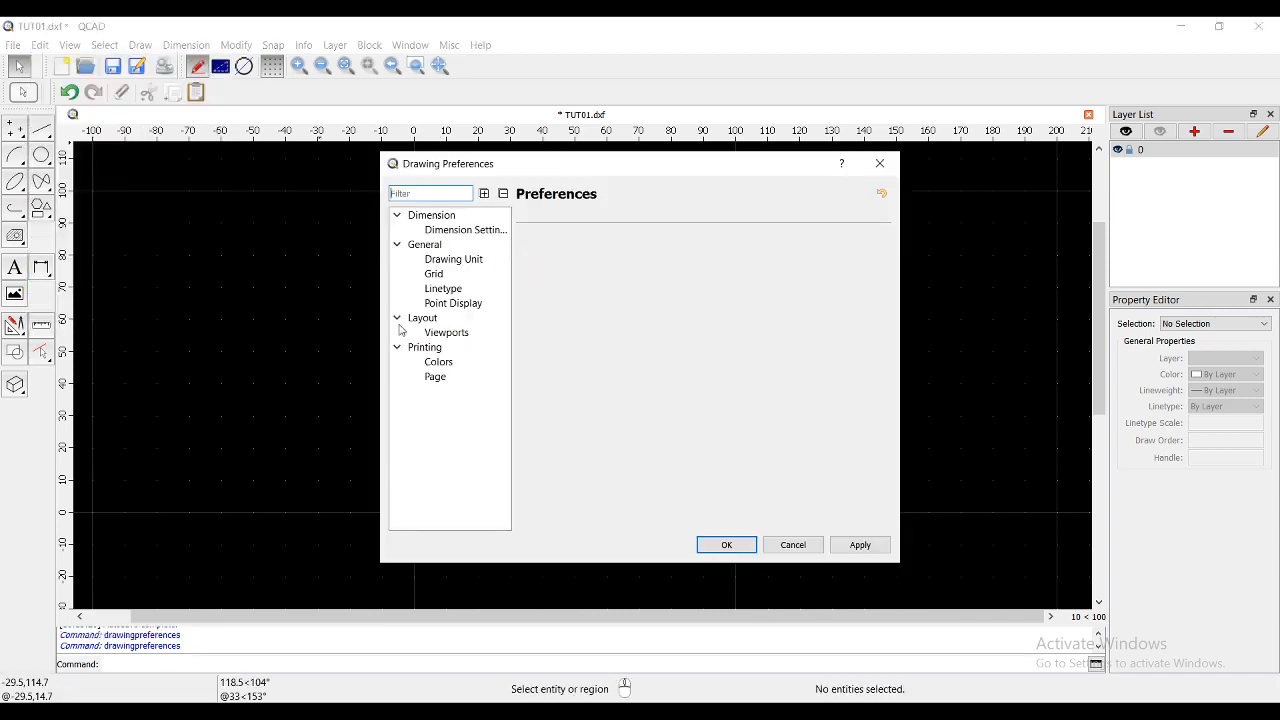
left_click(436, 273)
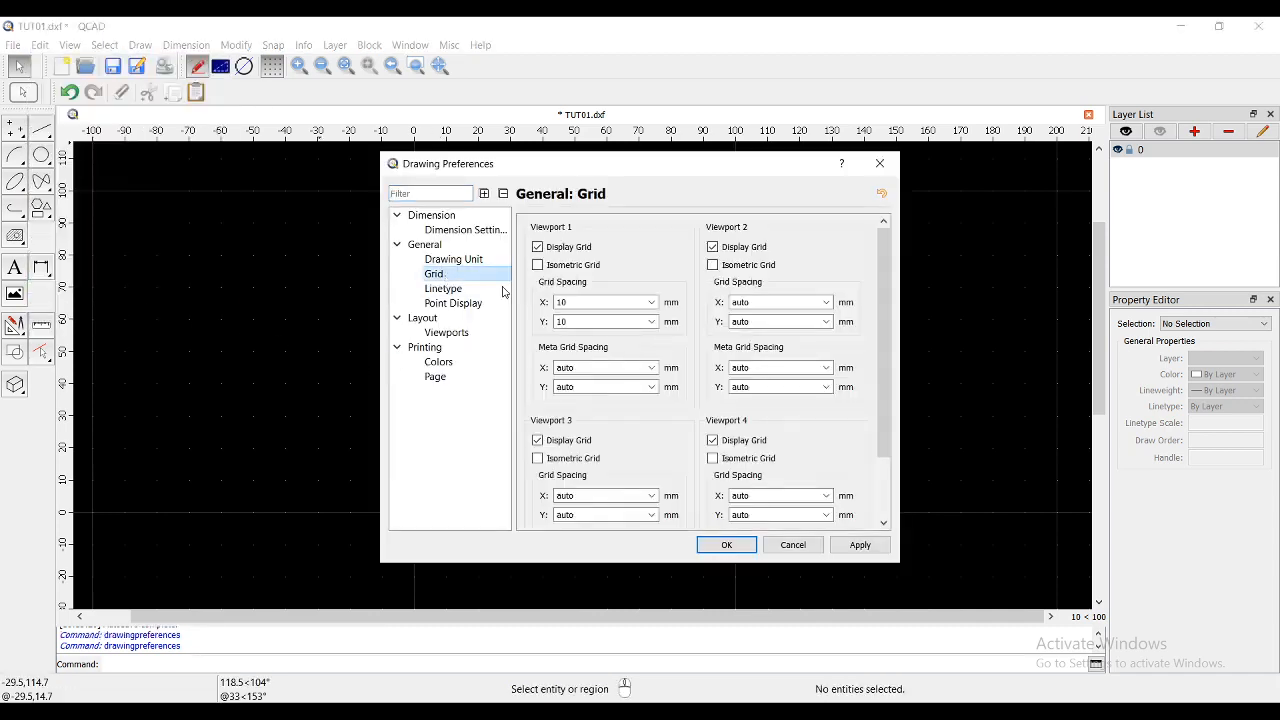
left_click(655, 370)
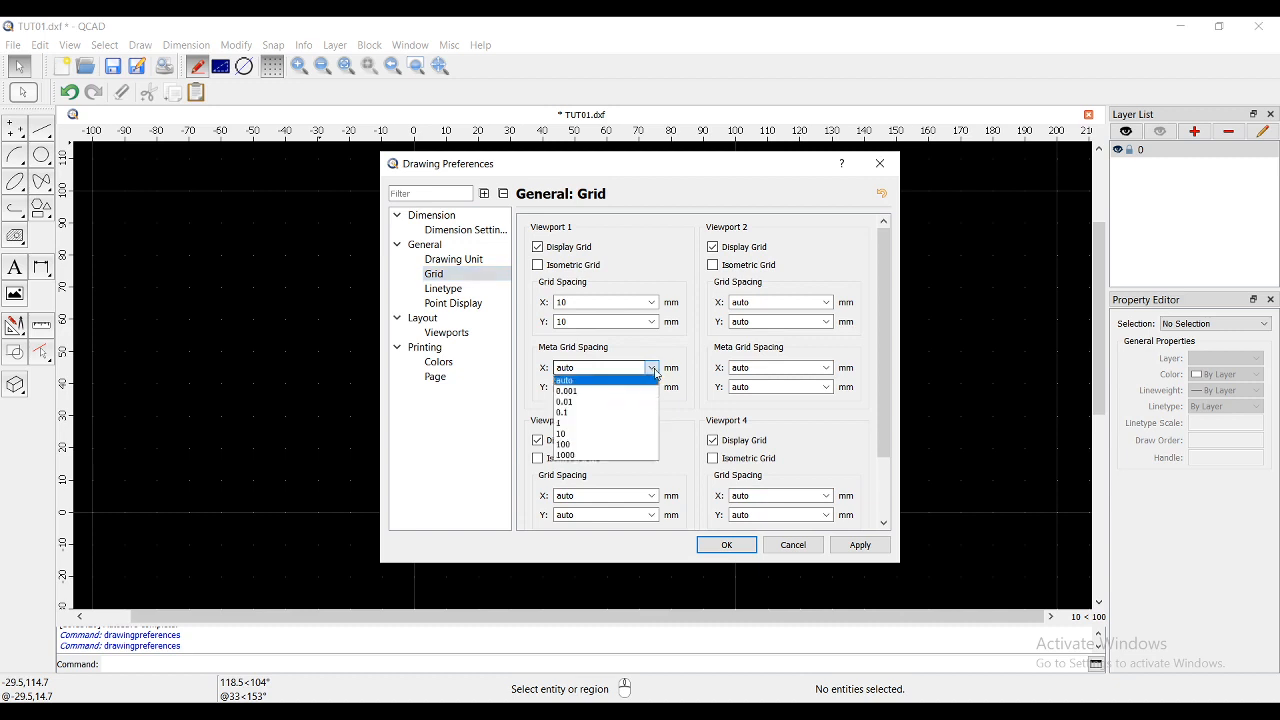
left_click(610, 433)
left_click(648, 390)
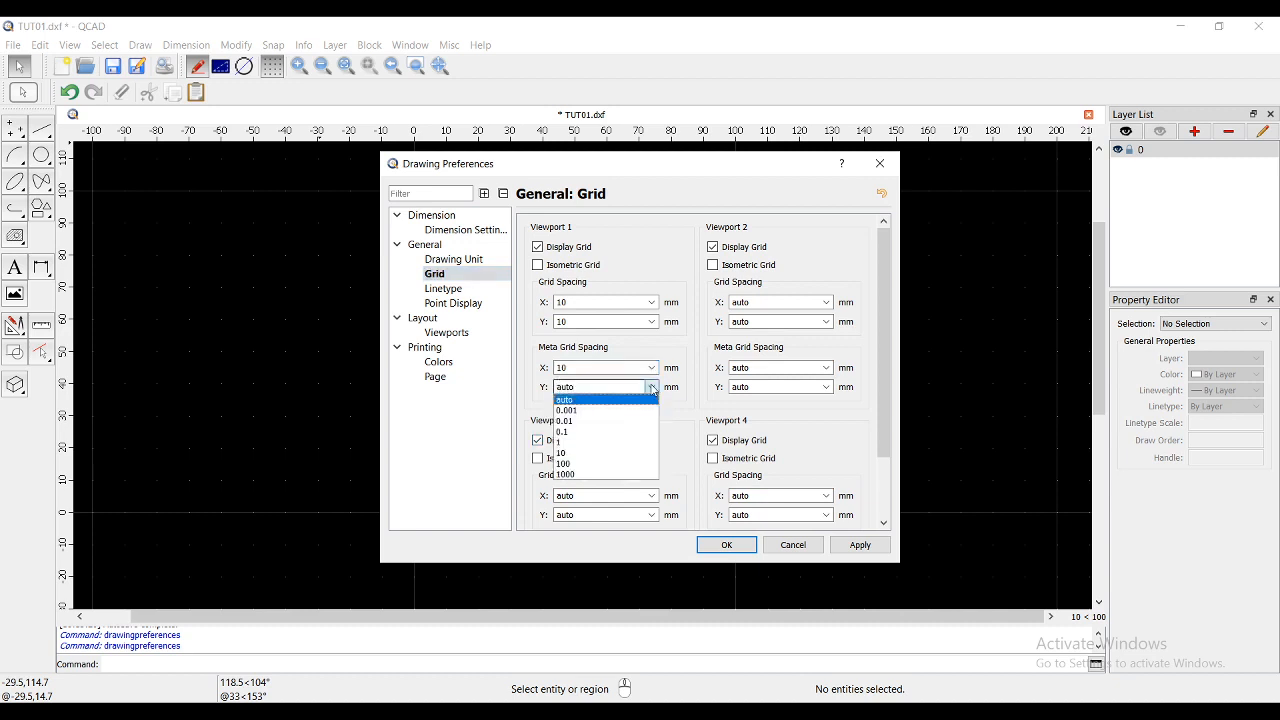
left_click(632, 455)
left_click(738, 545)
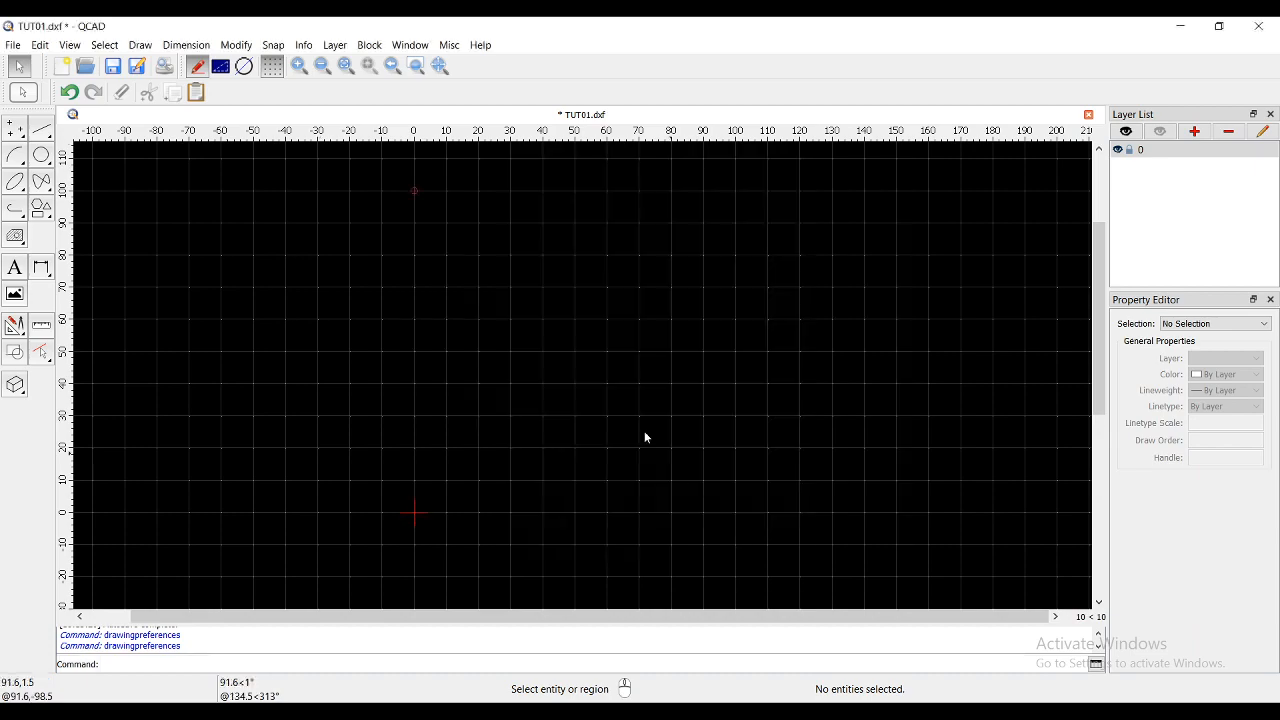
scroll(556, 389, "down", 4)
scroll(551, 392, "up", 8)
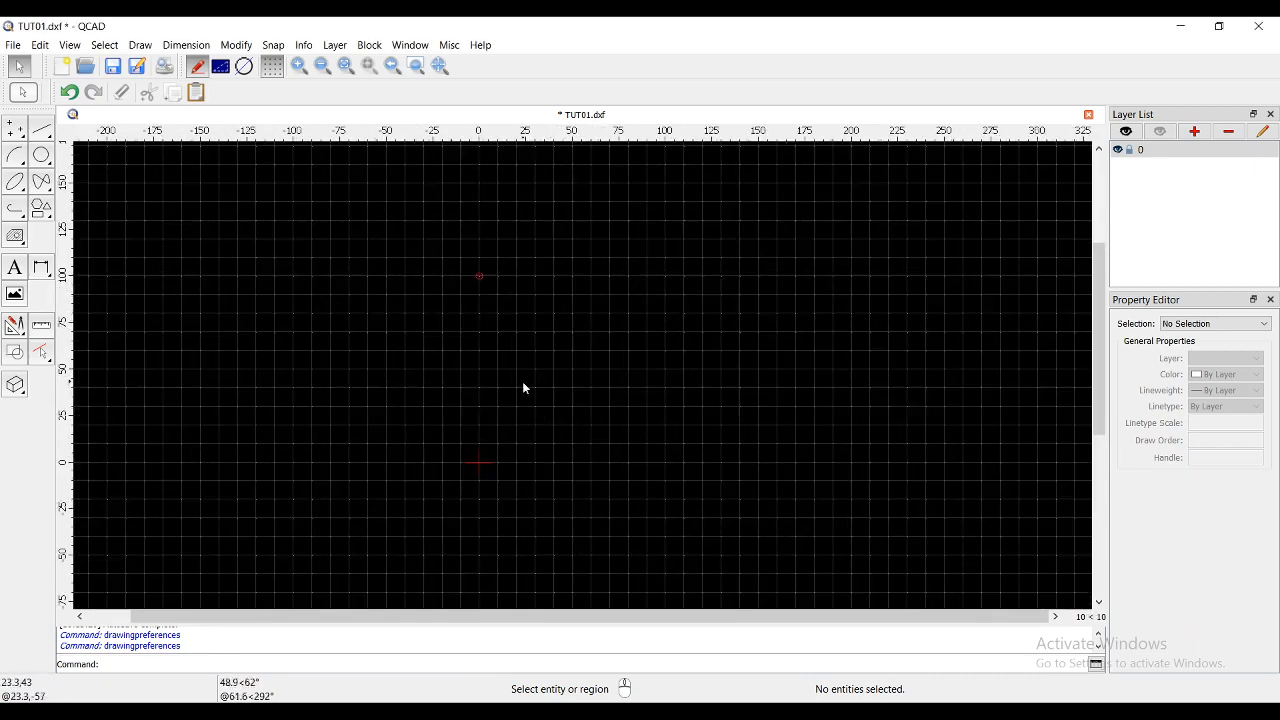
- Set Viewport 1's grid spacing to auto in X and Y in the drawing preferences
scroll(522, 388, "down", 3)
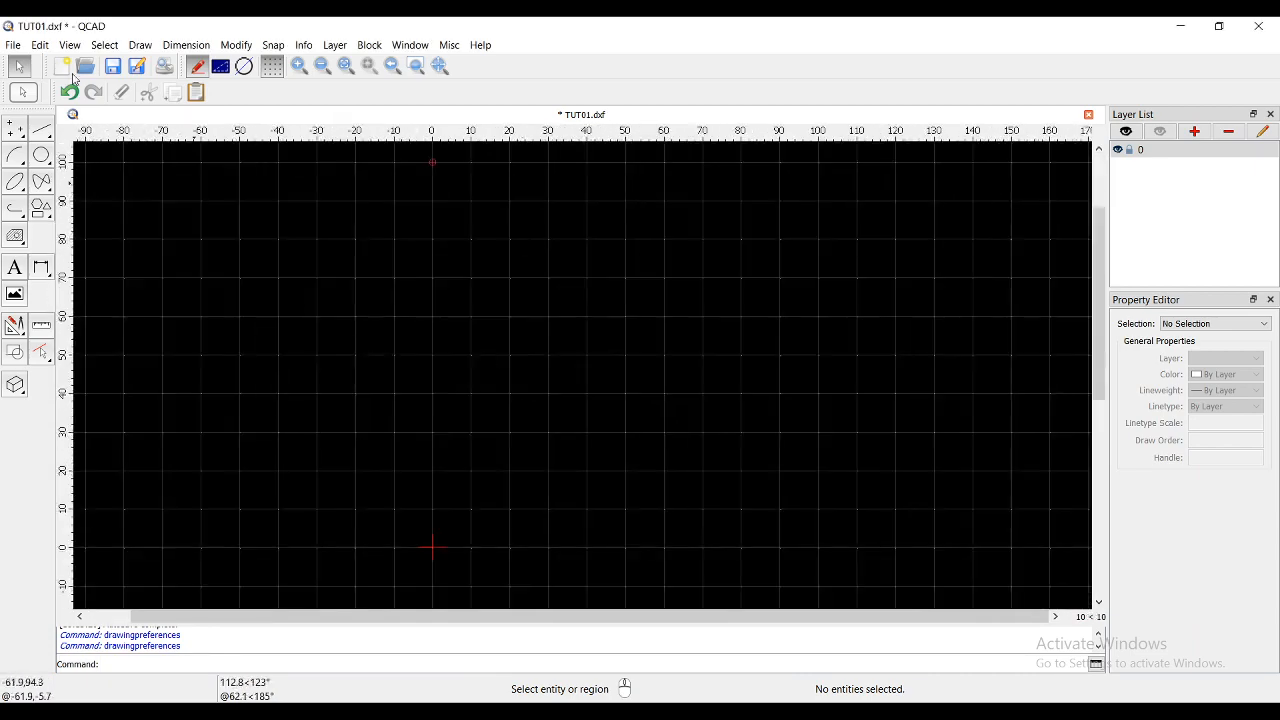
left_click(42, 45)
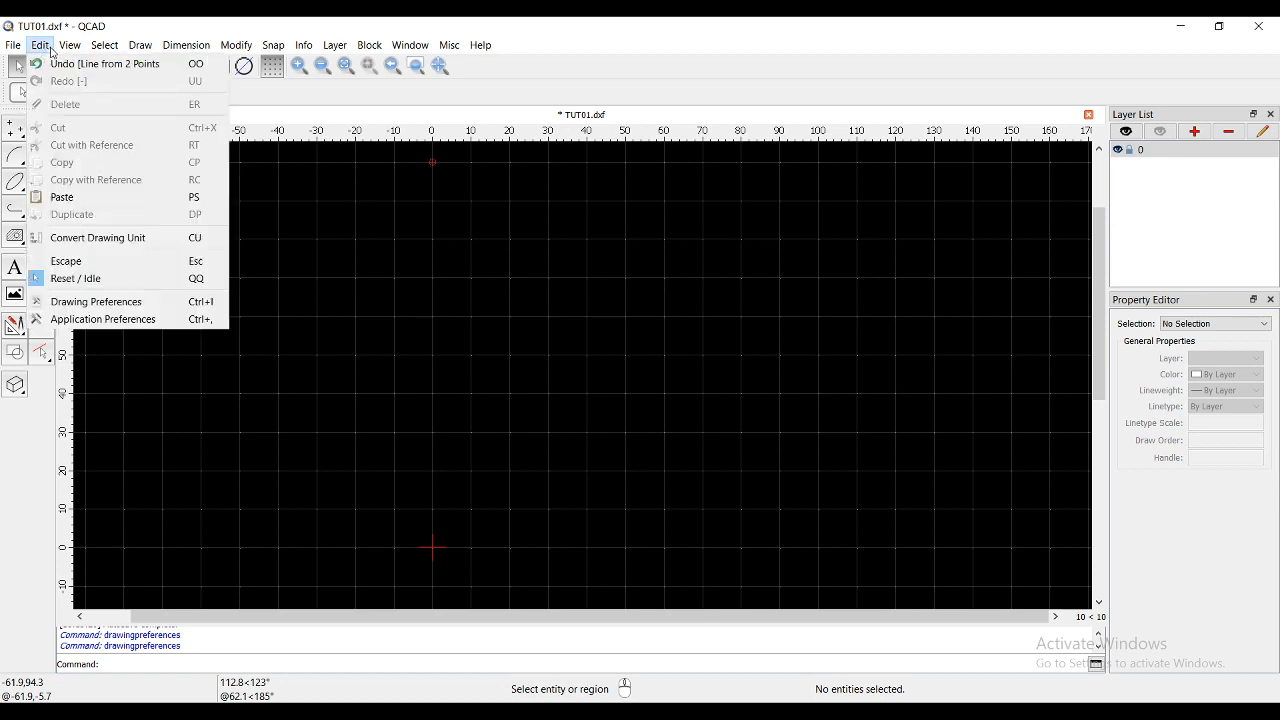
left_click(103, 311)
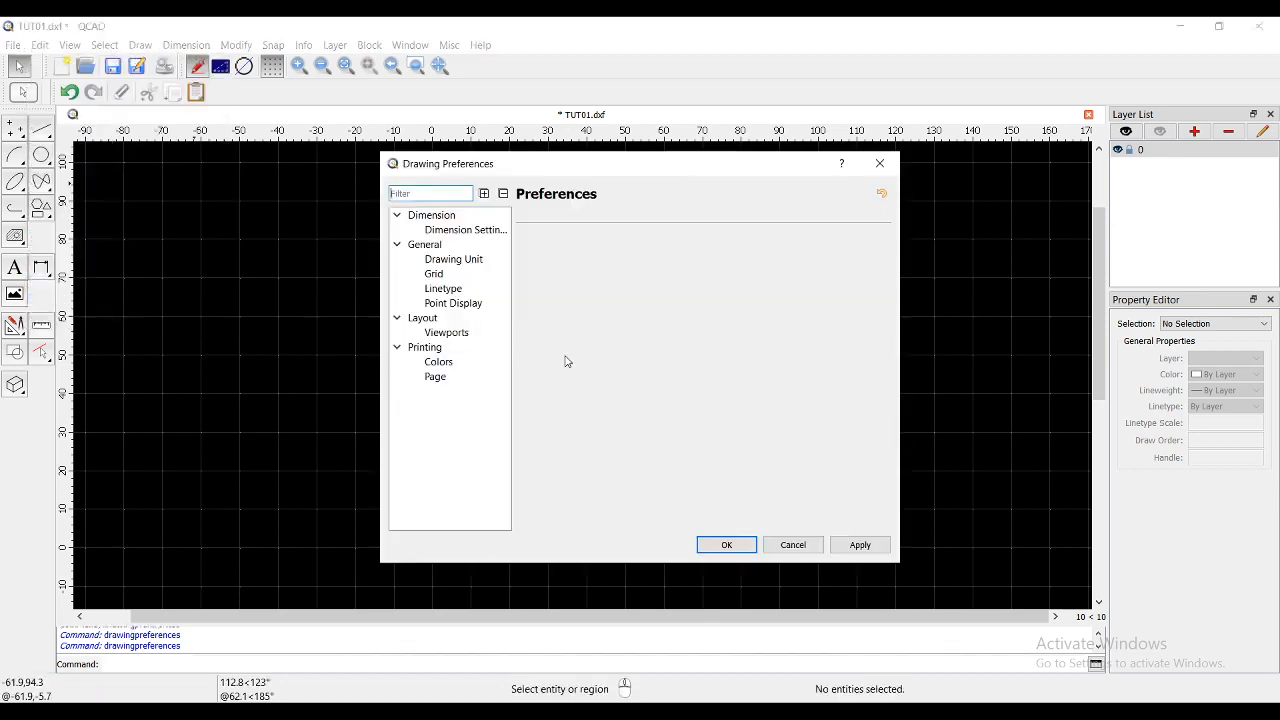
left_click(450, 261)
left_click(436, 273)
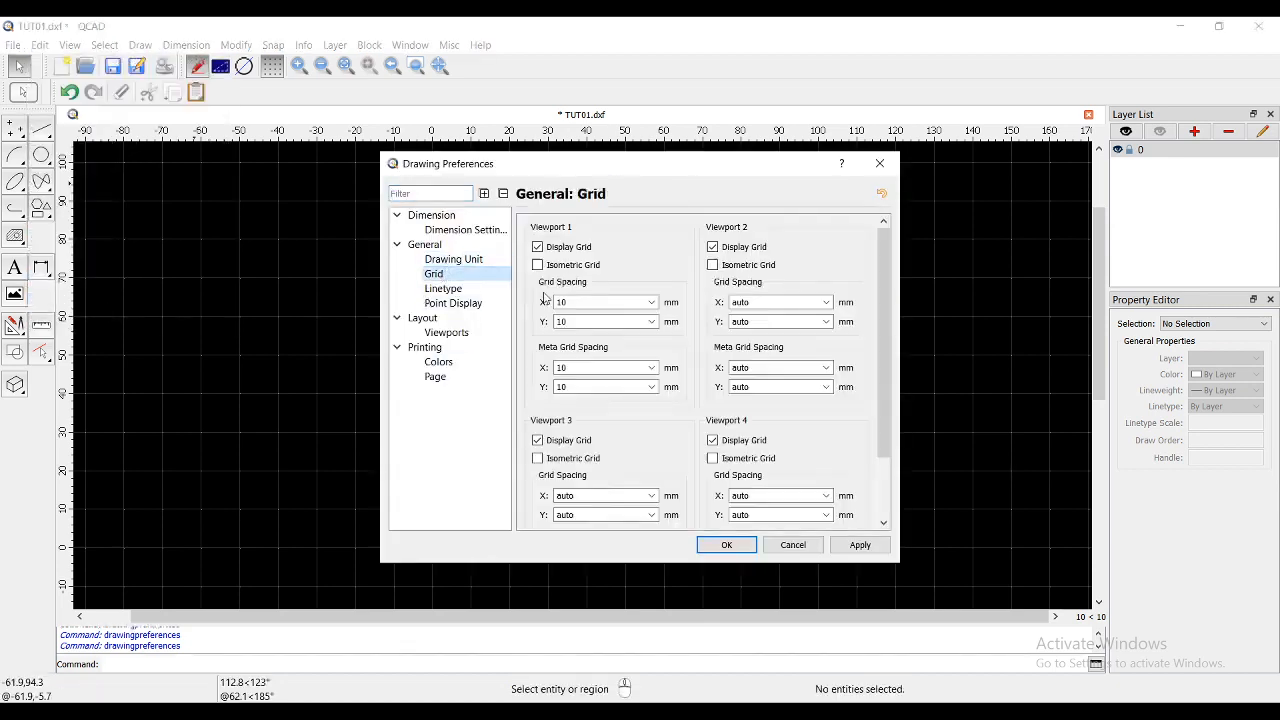
left_click(651, 302)
left_click(641, 320)
left_click(645, 321)
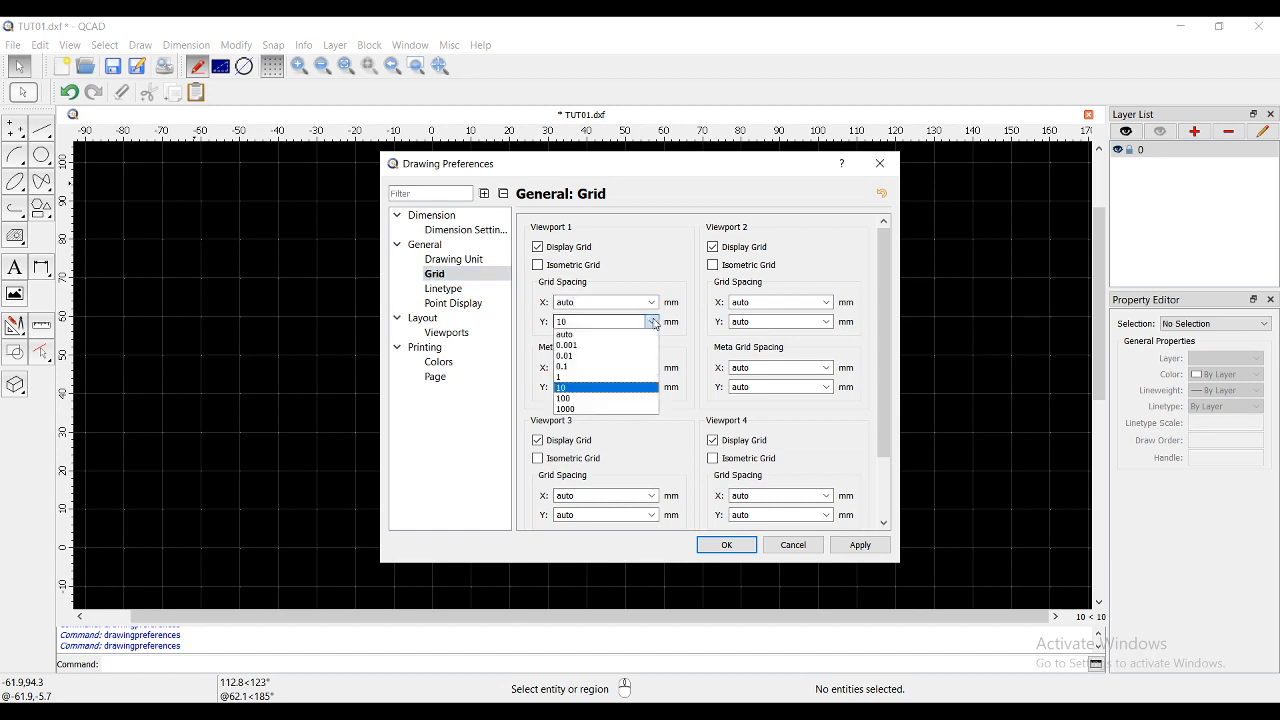
left_click(630, 336)
- Set Viewport 1's meta grid spacing to auto in X and Y, and apply the drawing preferences
left_click(635, 365)
left_click(629, 384)
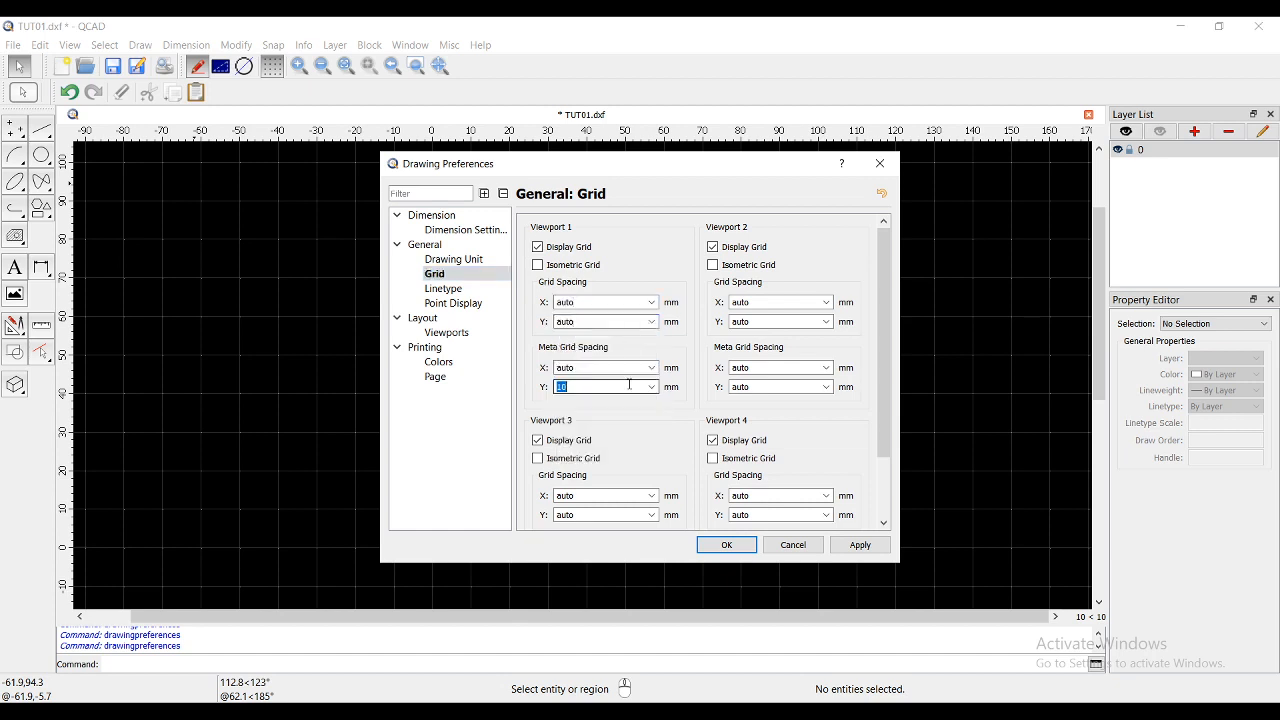
left_click(651, 387)
left_click(623, 404)
left_click(857, 553)
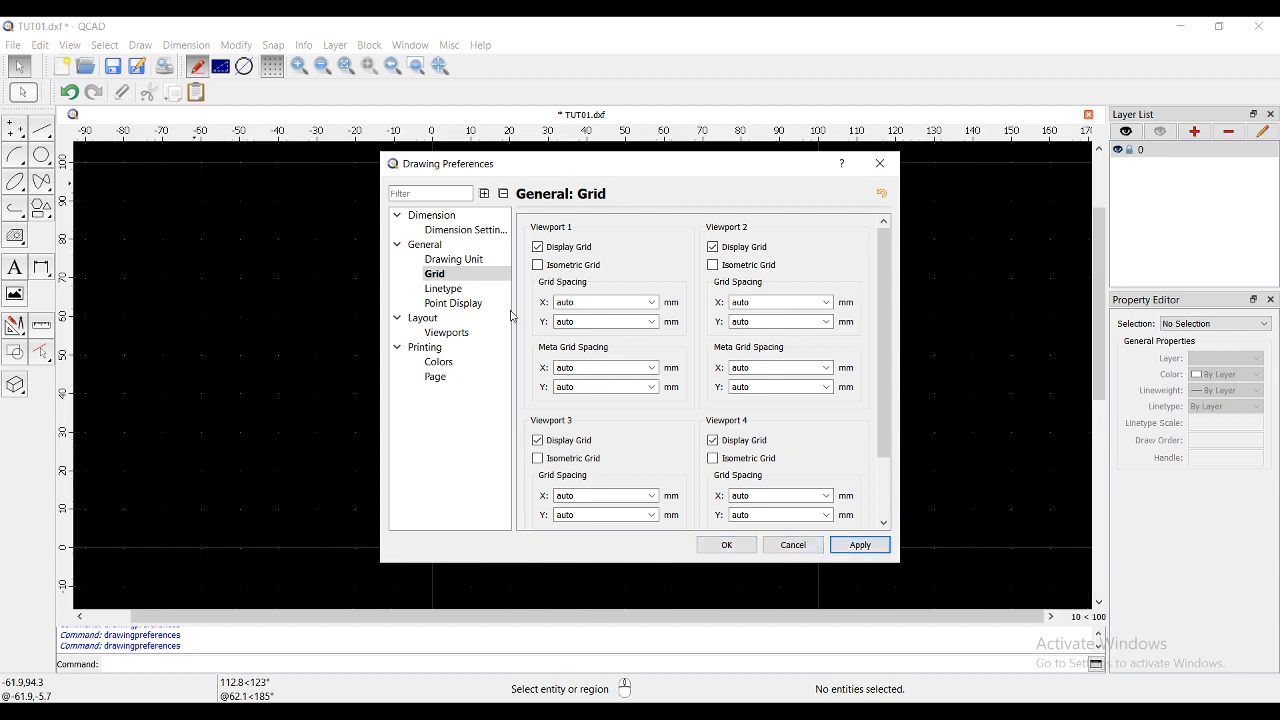
- Review the Linetype and Point Display settings and the preference categories, and close the drawing preferences
left_click(453, 293)
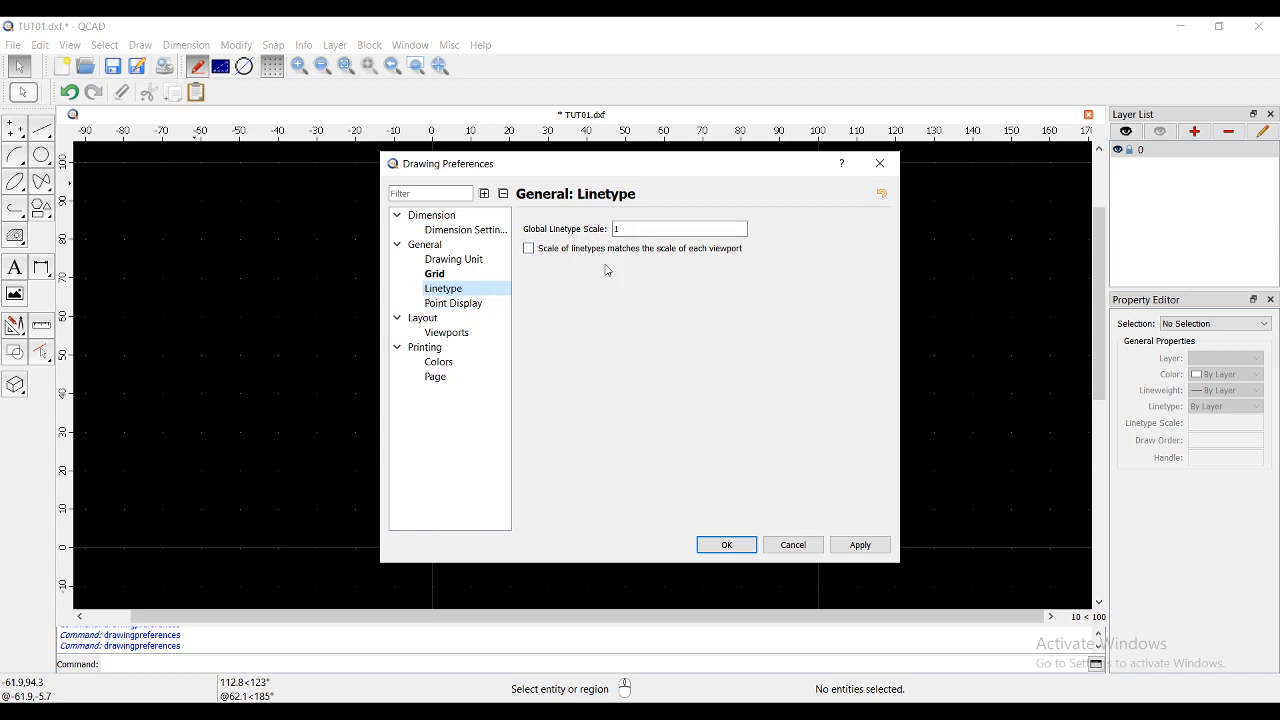
left_click(479, 305)
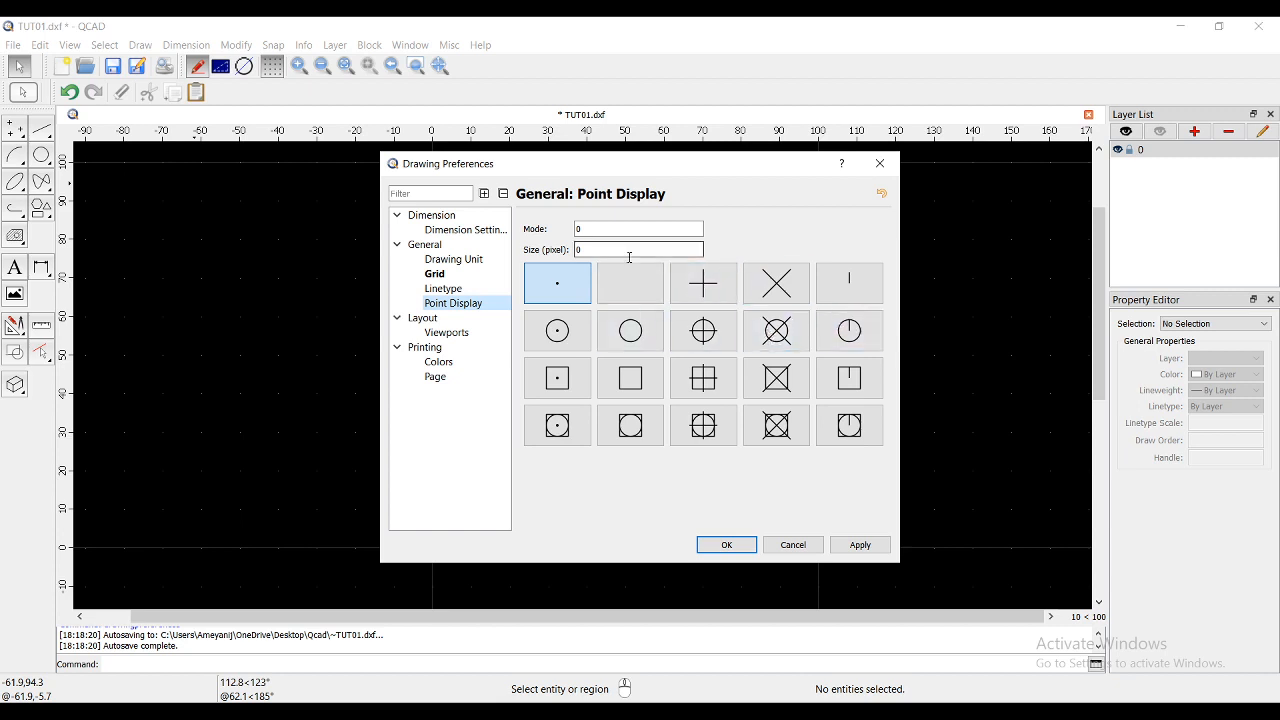
left_click(398, 318)
left_click(397, 332)
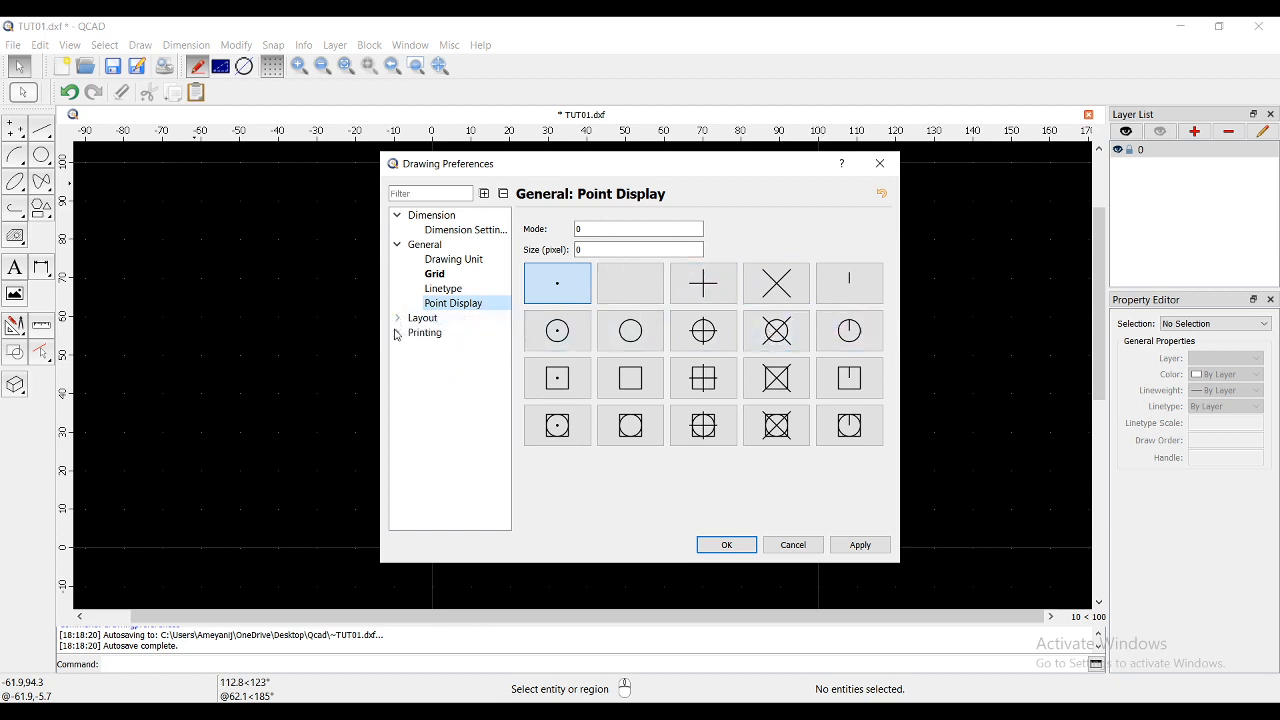
left_click(397, 216)
left_click(397, 230)
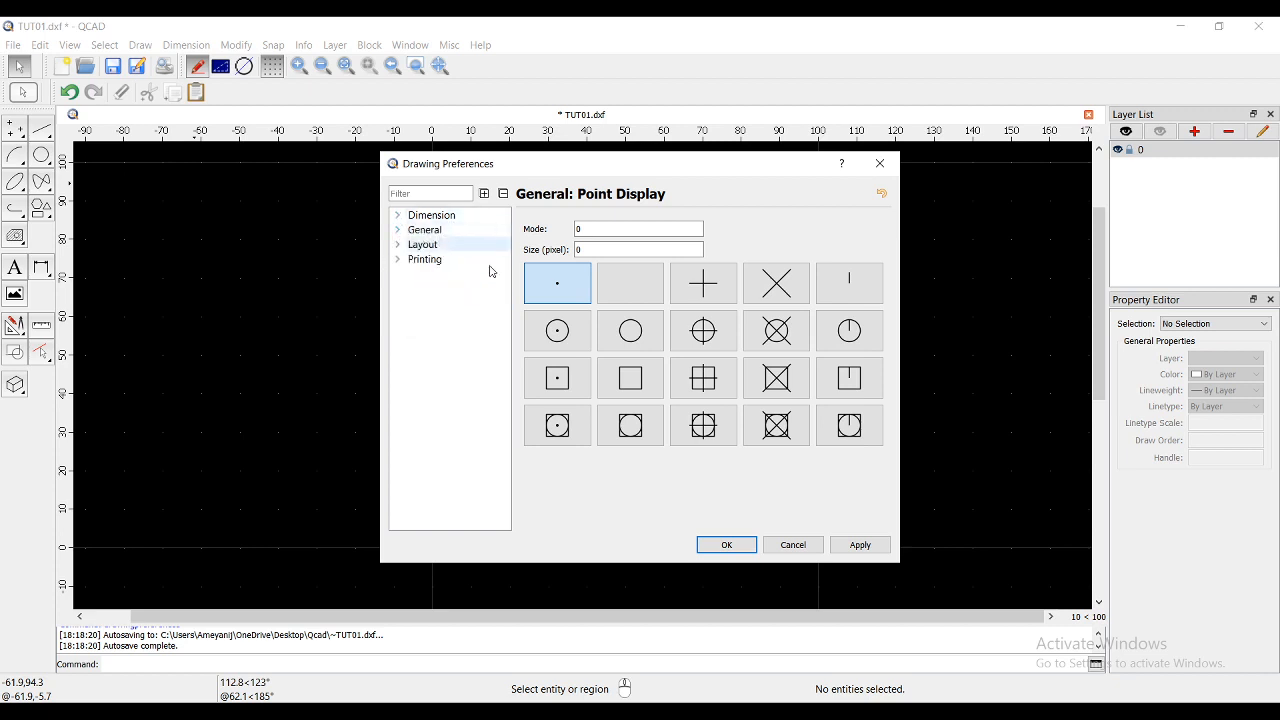
left_click(397, 230)
left_click(397, 216)
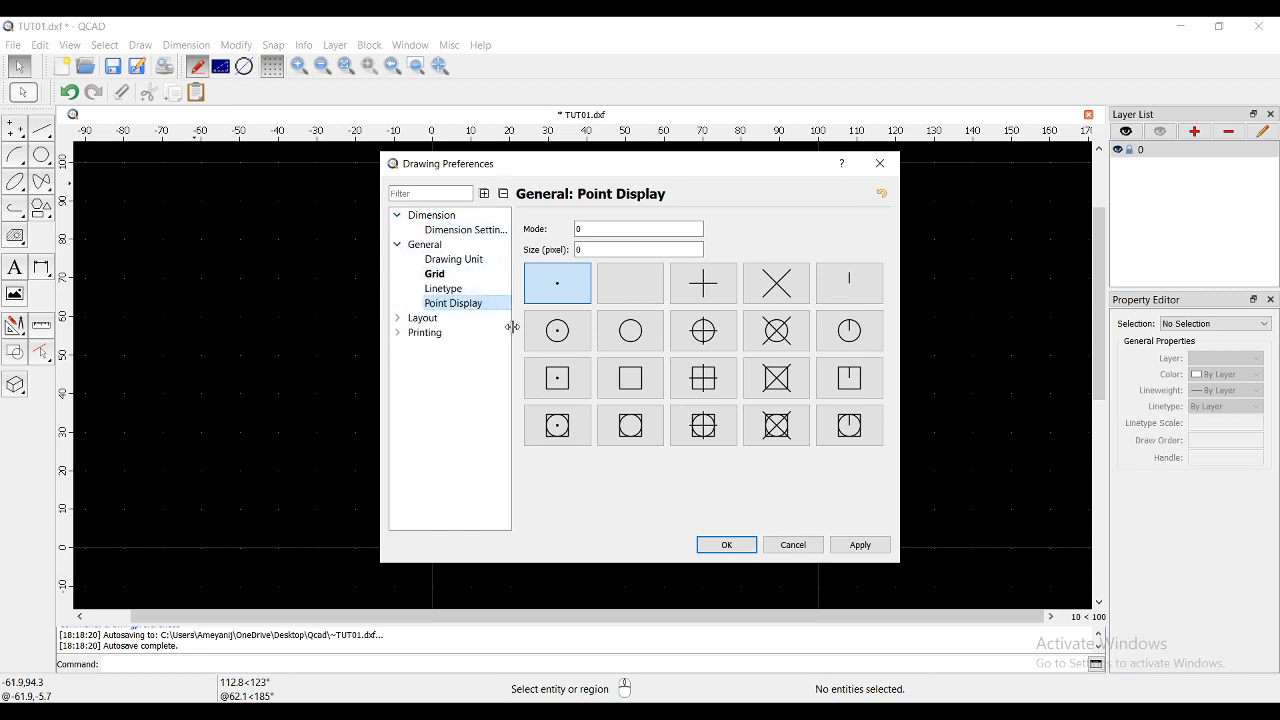
left_click(727, 544)
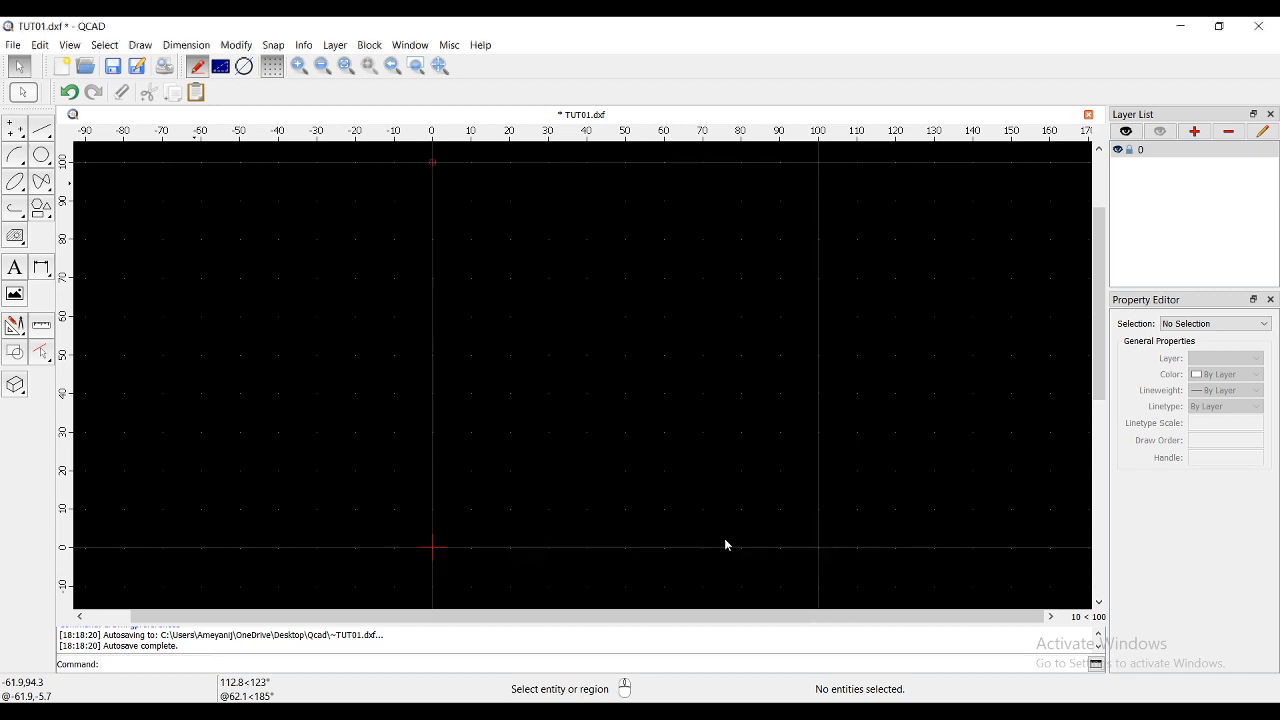
scroll(474, 407, "down", 3)
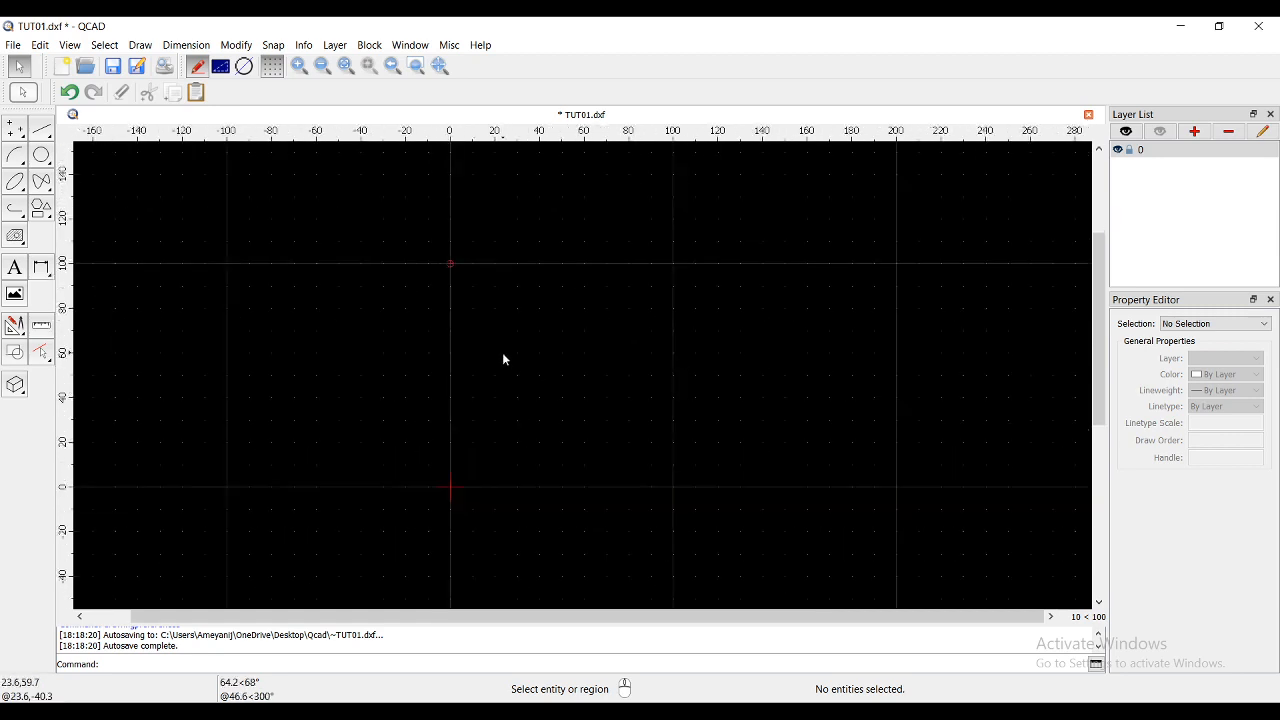
- With the two-point Line tool and grid snapping, draw a horizontal line from the origin 0,0 to 100,0
left_click(42, 130)
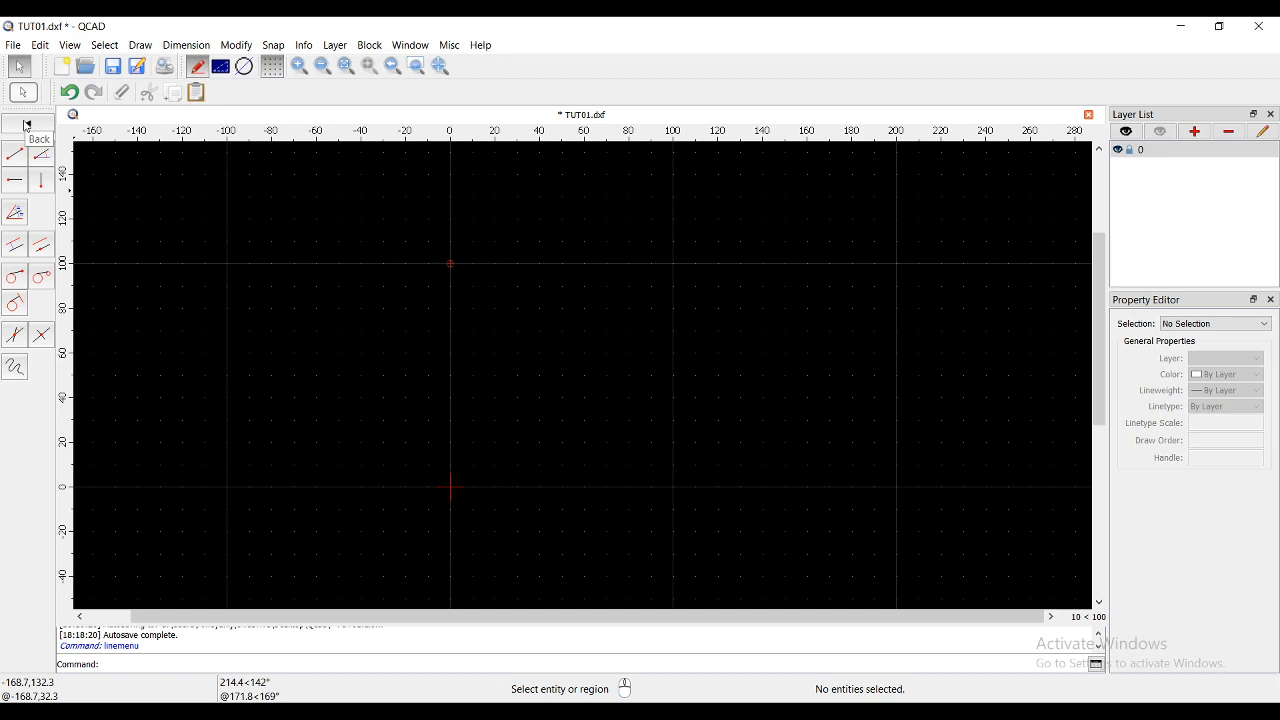
left_click(27, 124)
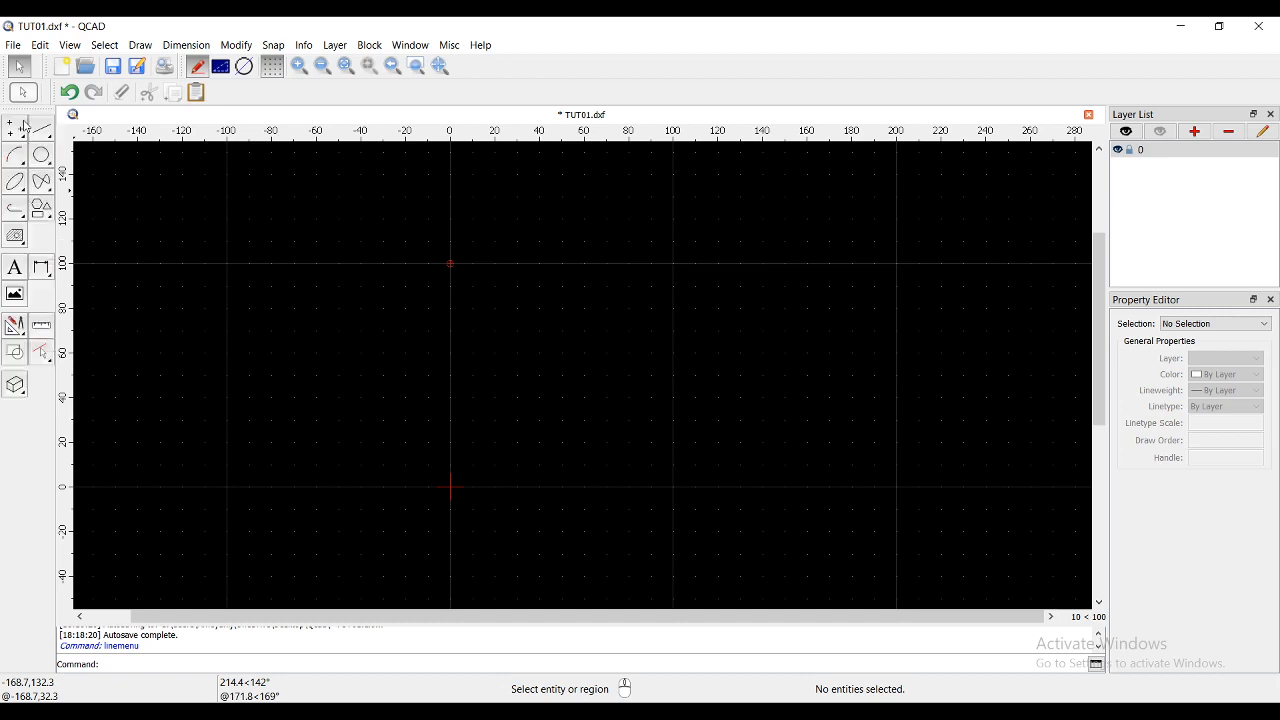
left_click(40, 131)
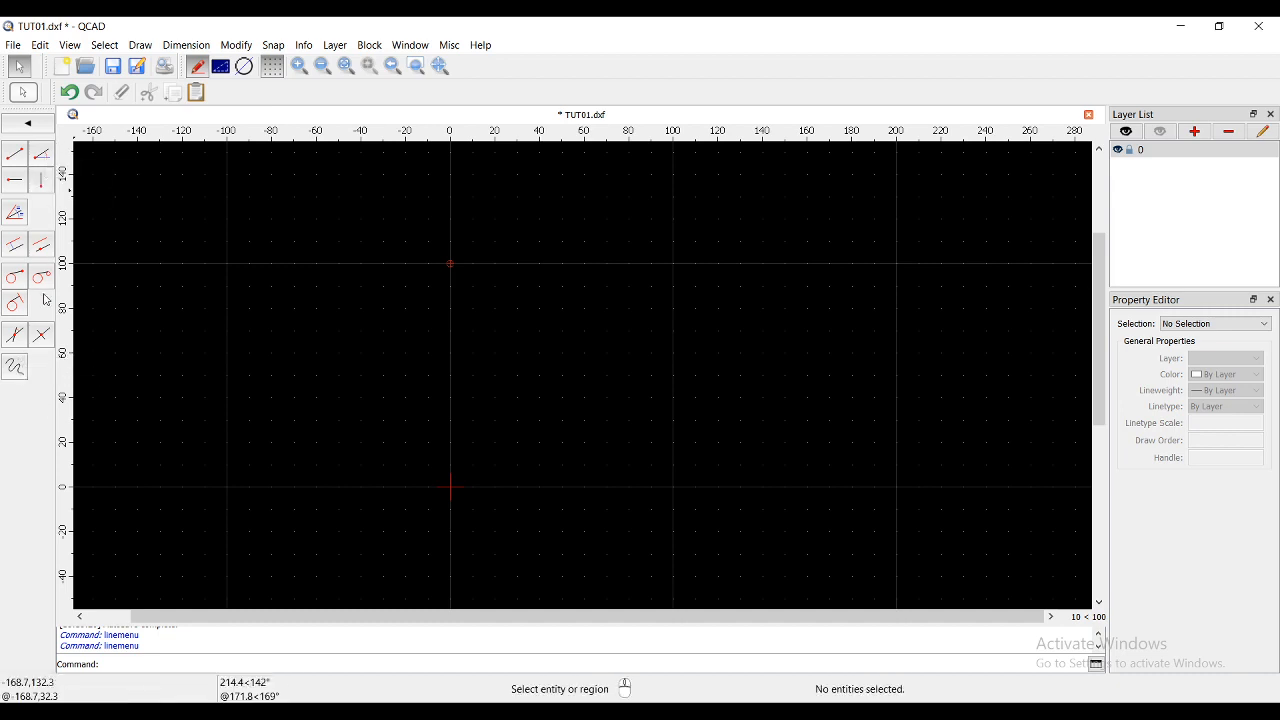
left_click(20, 160)
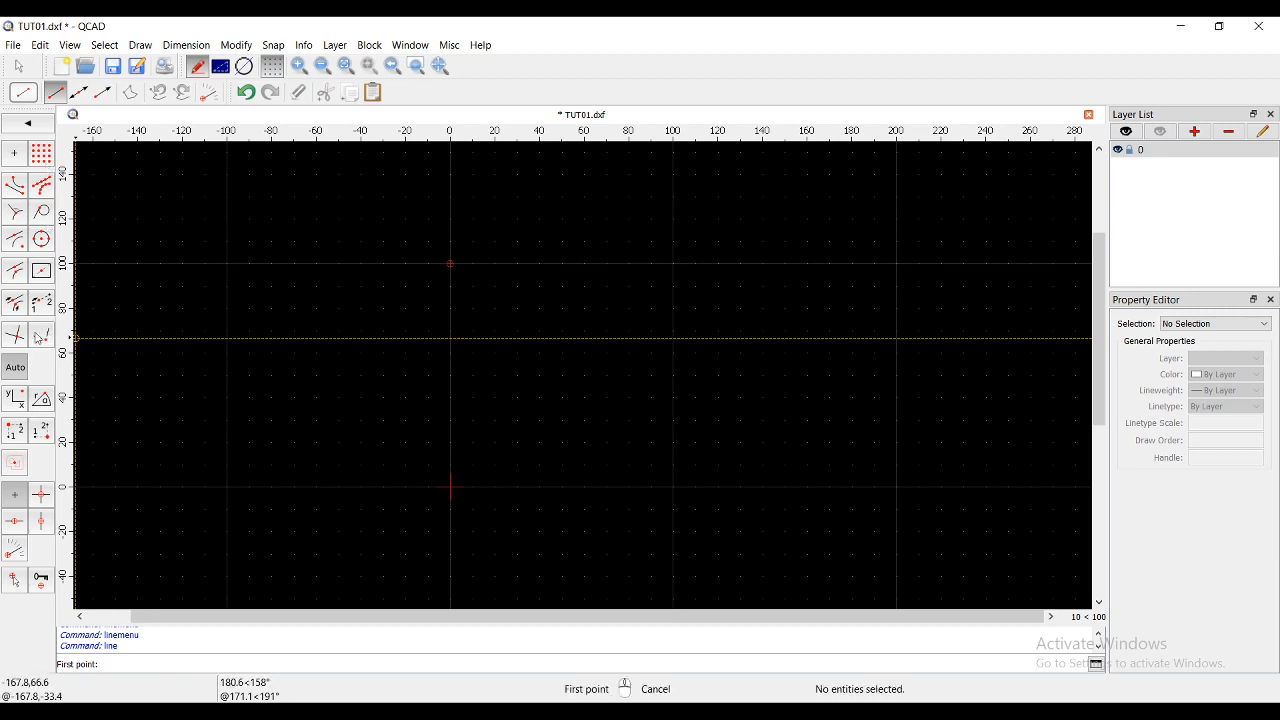
left_click(41, 156)
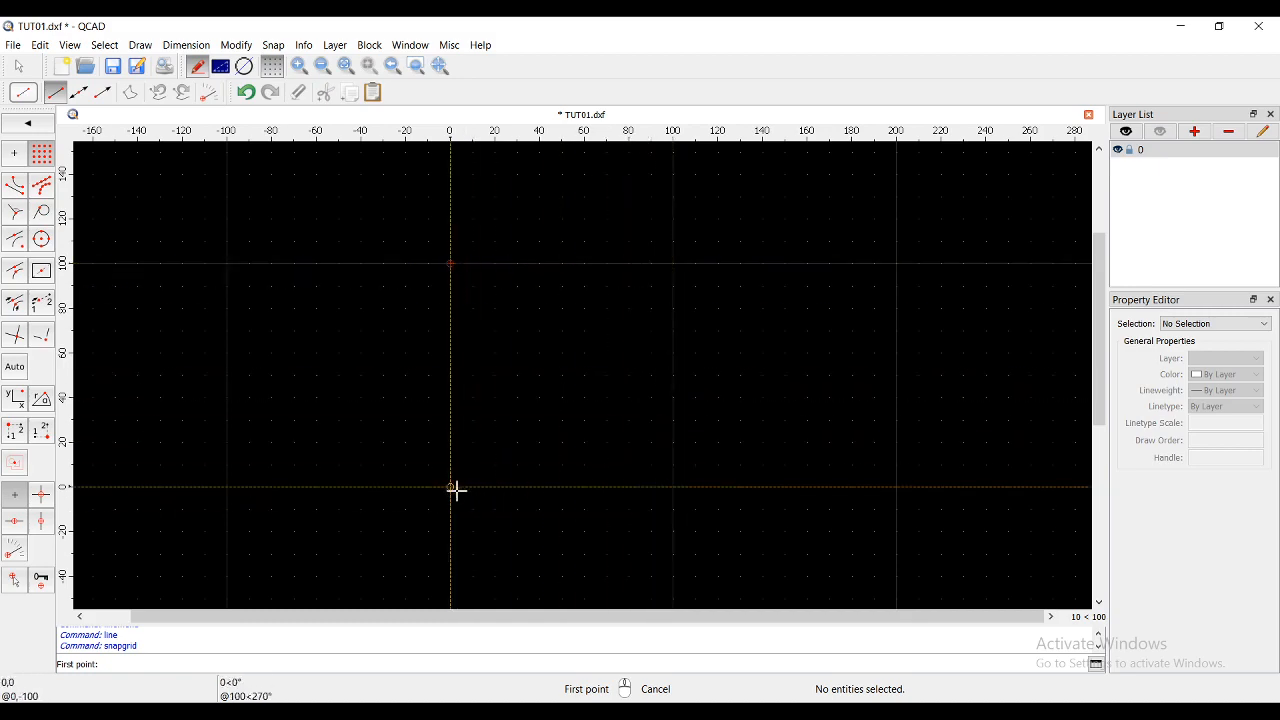
scroll(480, 446, "up", 5)
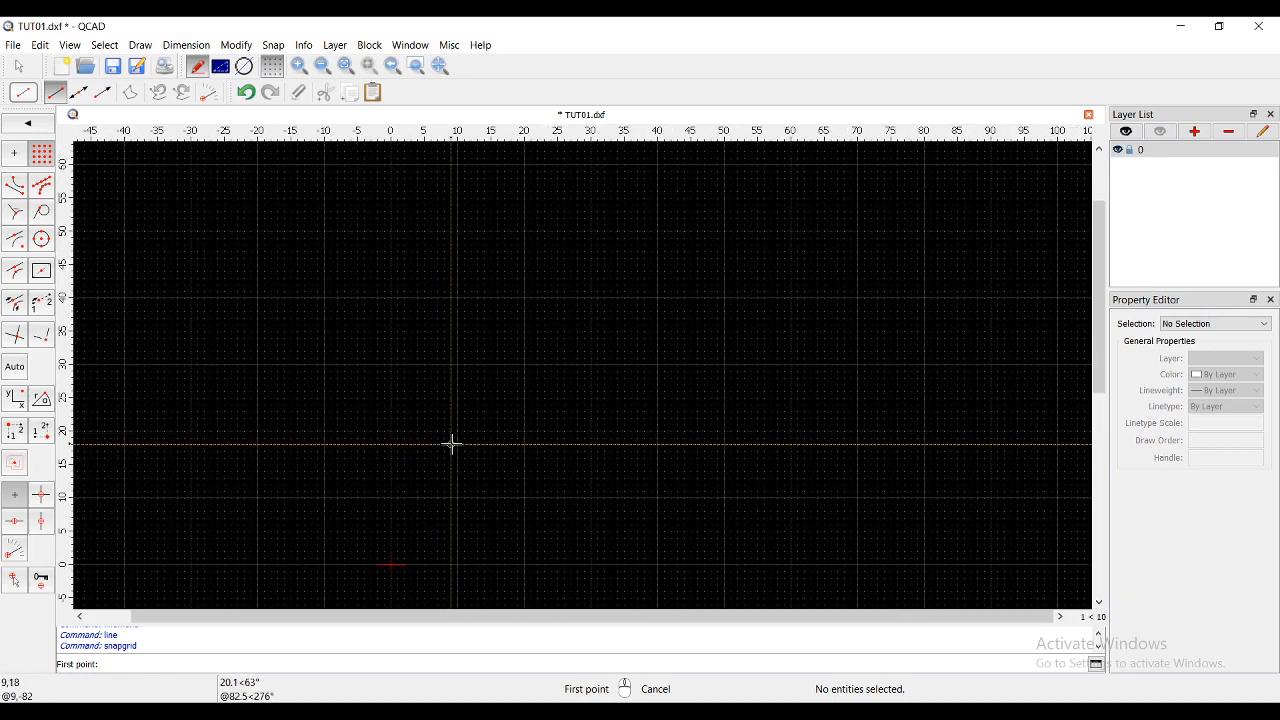
scroll(489, 403, "down", 3)
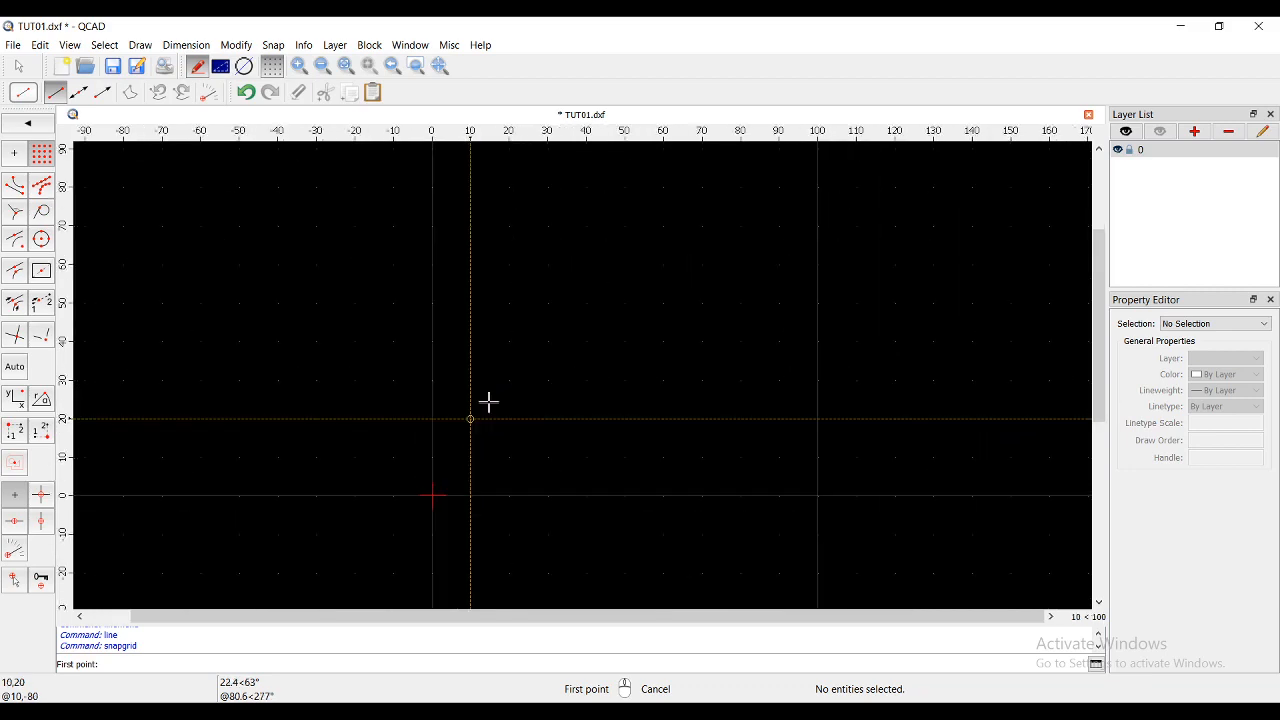
scroll(523, 317, "down", 1)
middle_click_drag(540, 308, 508, 363)
scroll(507, 363, "down", 1)
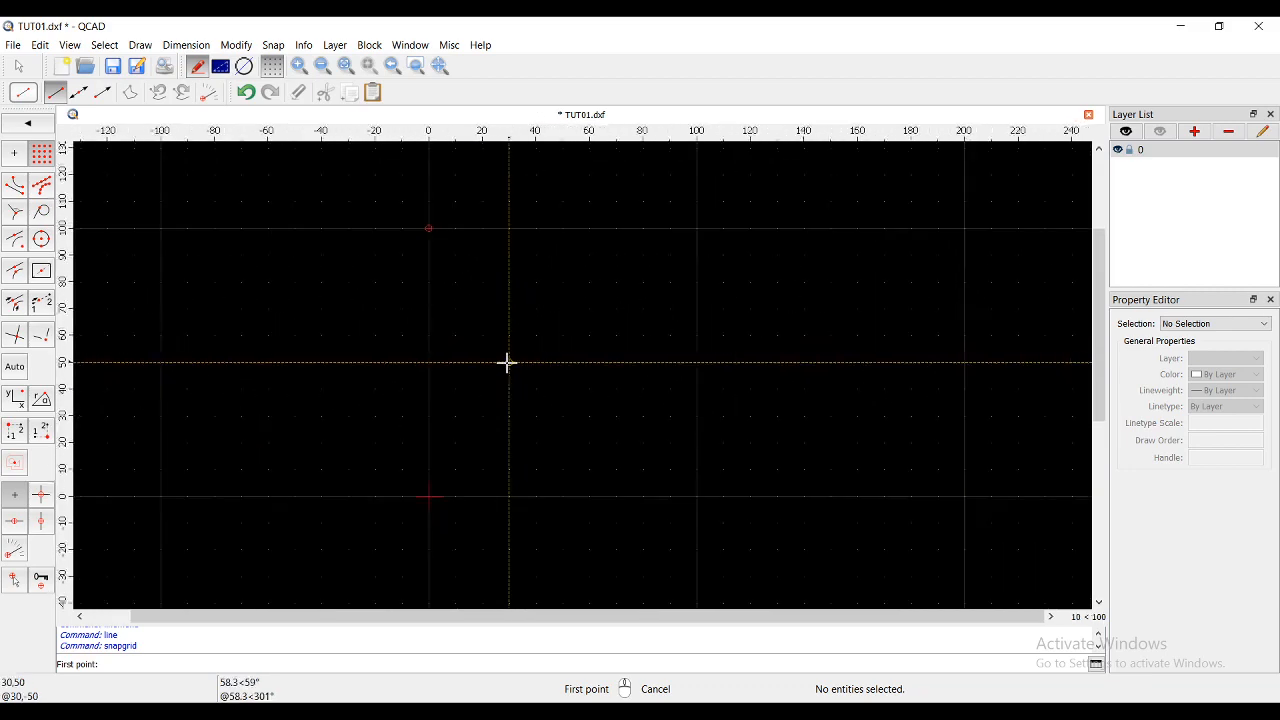
left_click(428, 497)
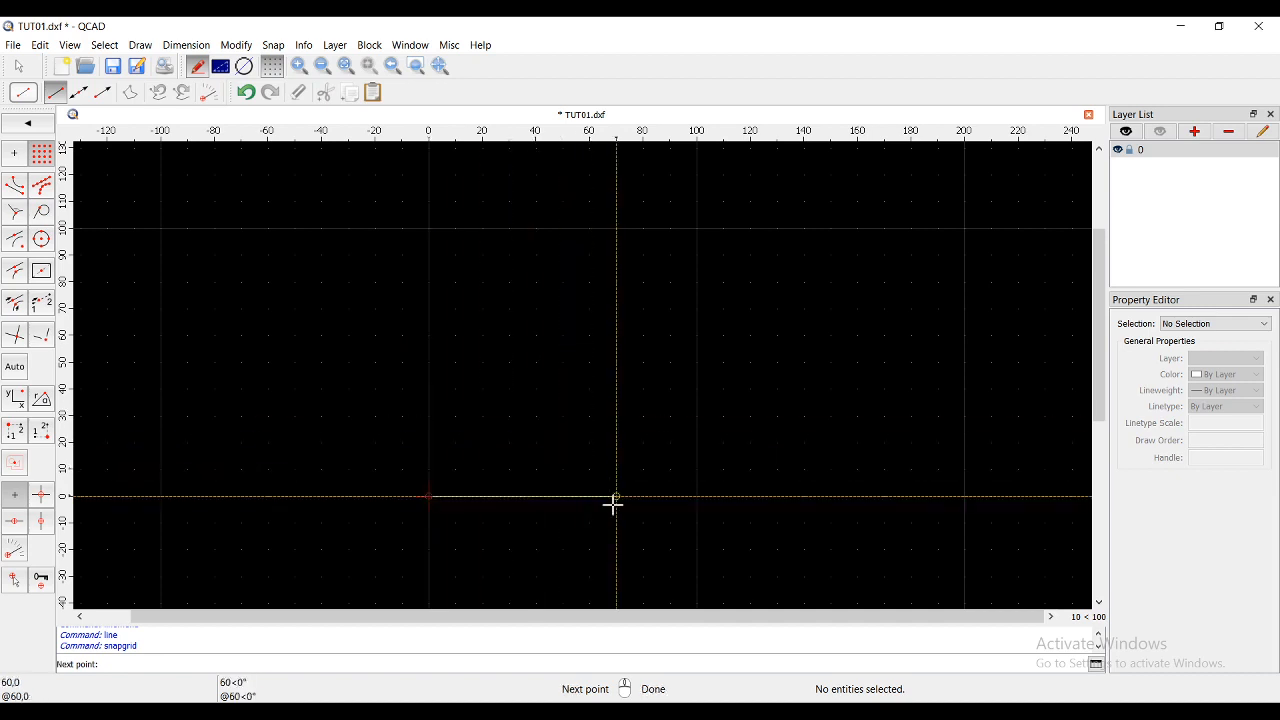
left_click(700, 496)
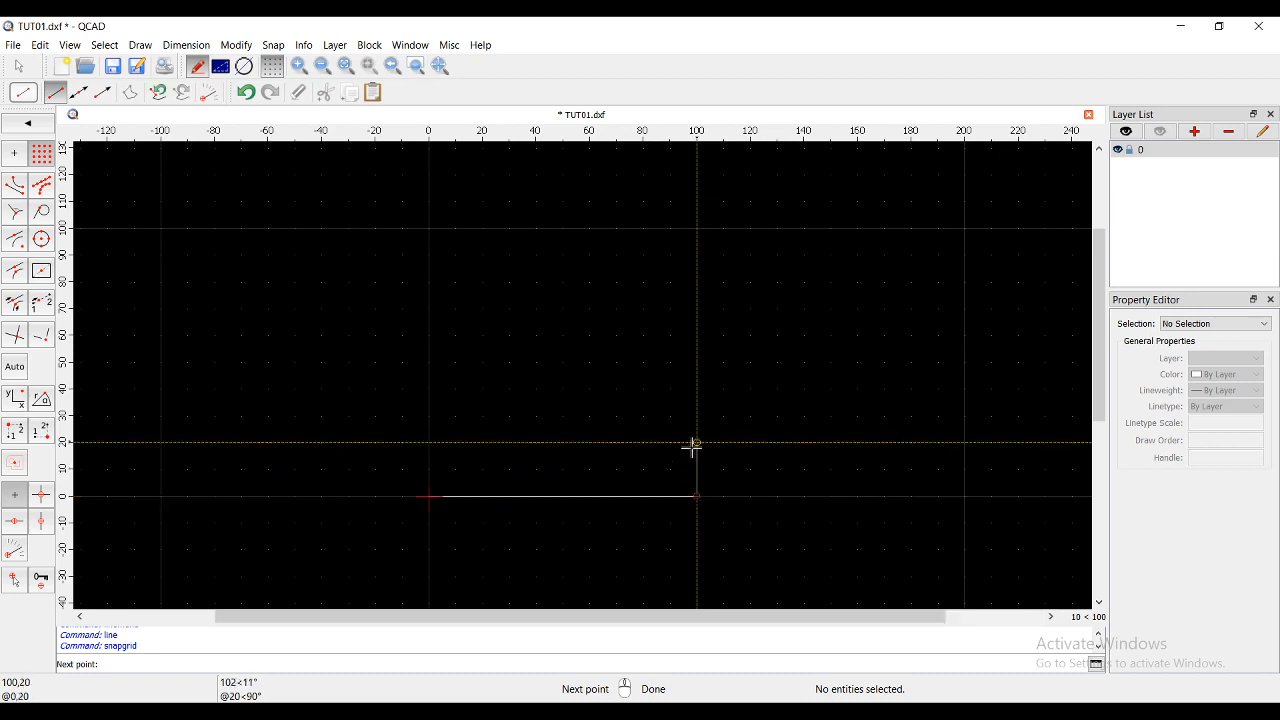
- Continue the line chain up the profile's right side through 100,20, 80,20, 80,80, 100,80 and 100,100
left_click(695, 443)
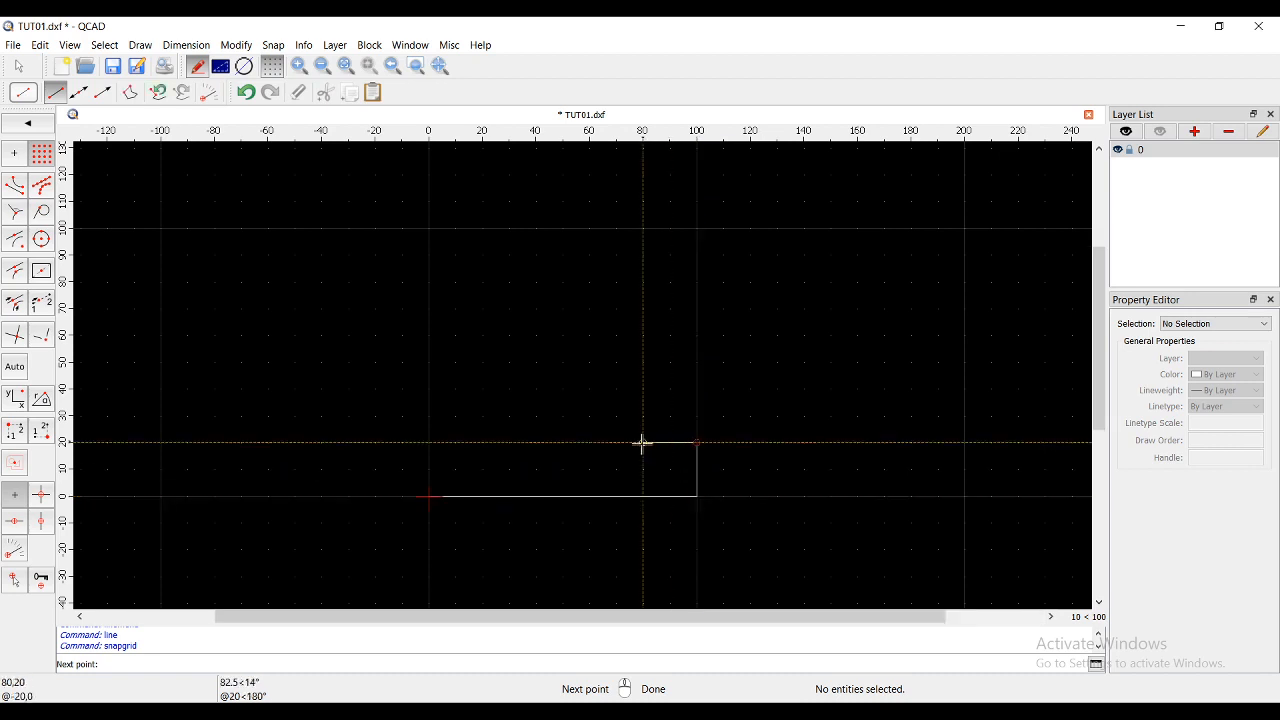
left_click(642, 443)
left_click(643, 281)
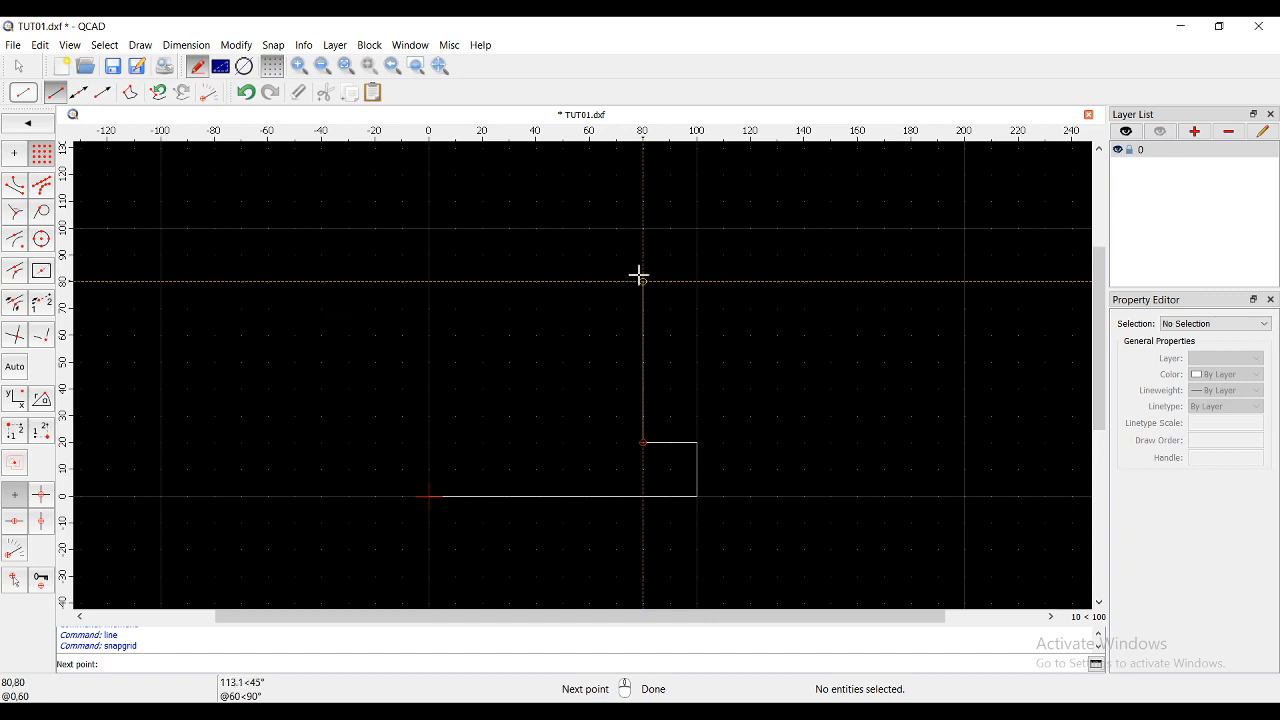
left_click(697, 281)
left_click(697, 228)
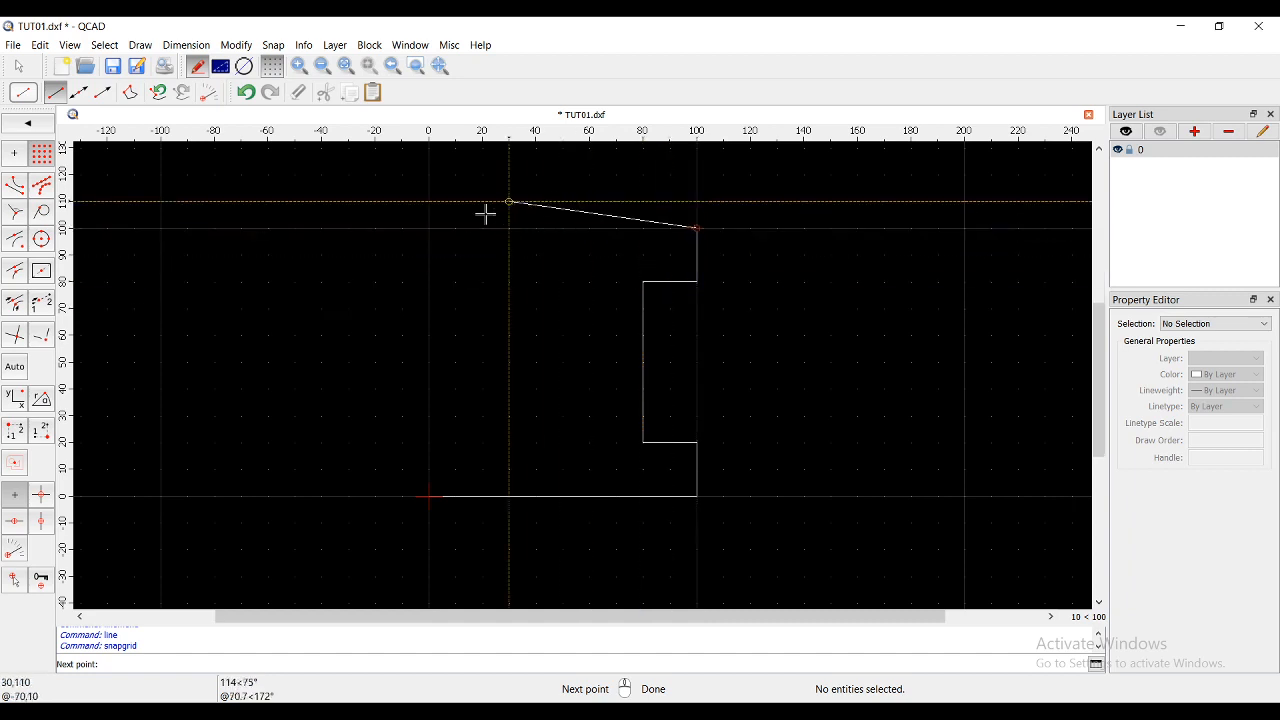
- Continue the chain through 0,100, 0,80, 20,80, 20,20 and 0,20, close the I-shaped profile at 0,0, and finish the line command
left_click(429, 228)
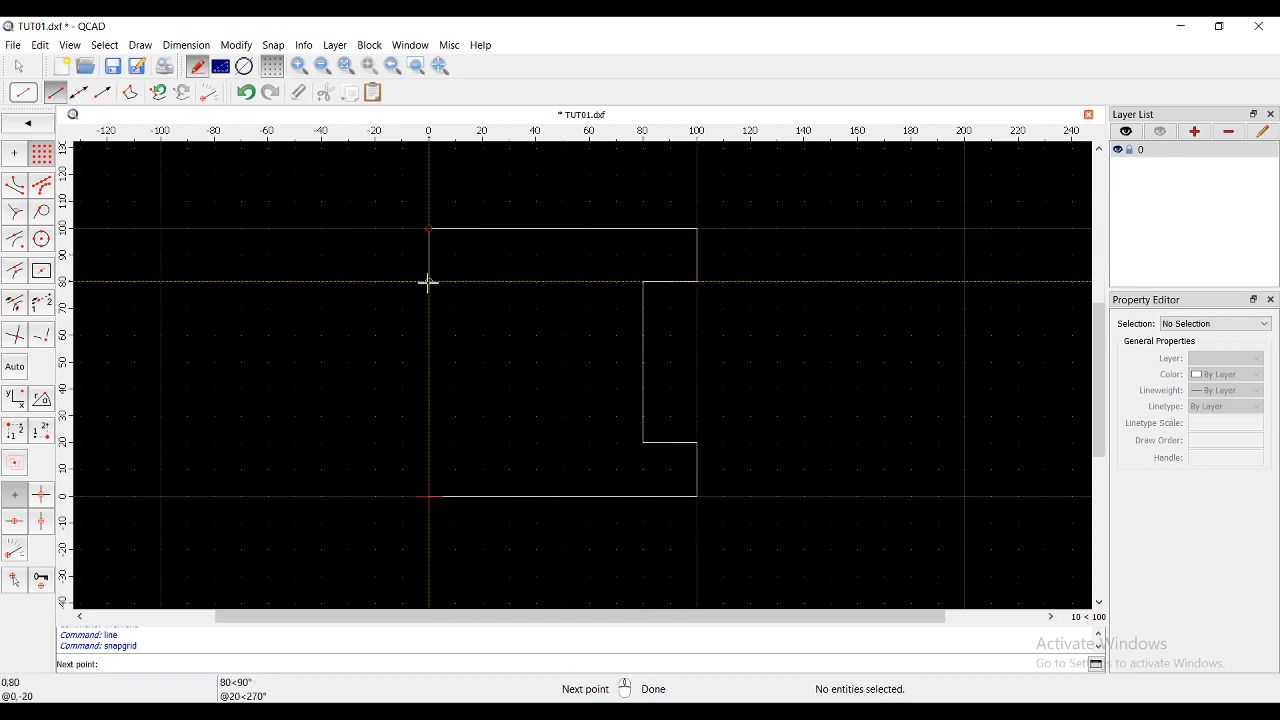
left_click(429, 281)
left_click(483, 281)
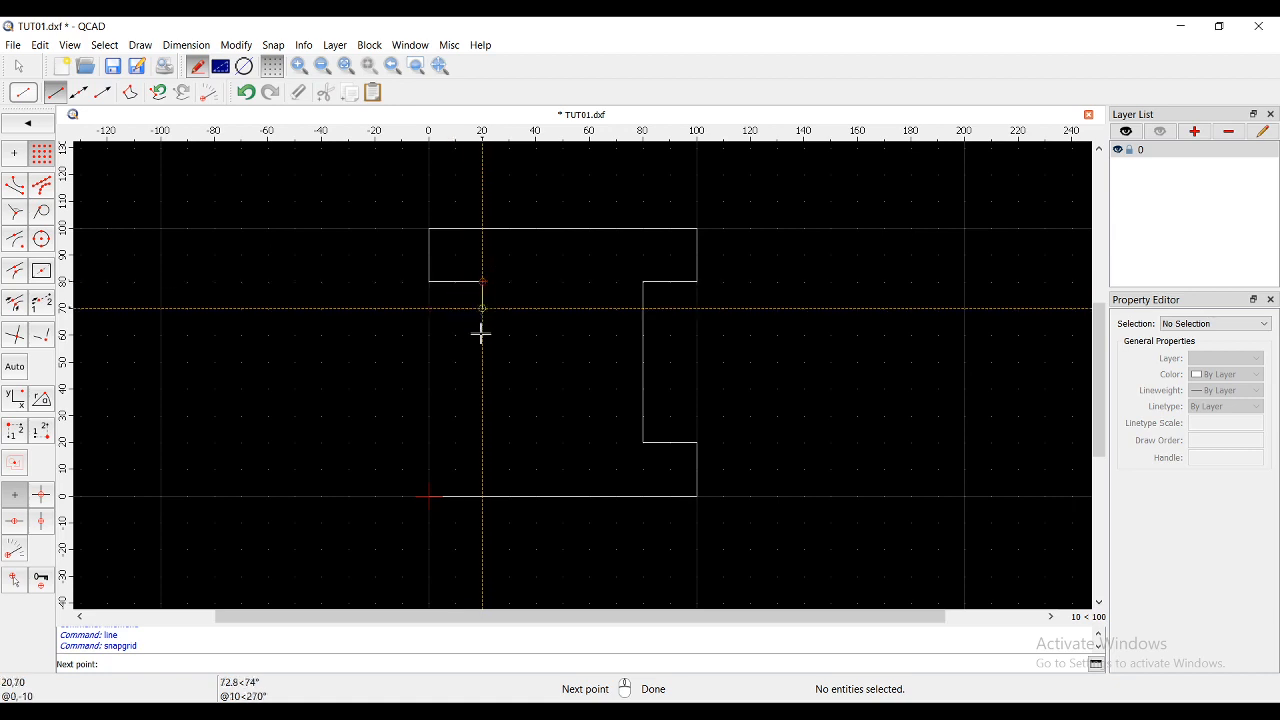
left_click(483, 443)
left_click(429, 443)
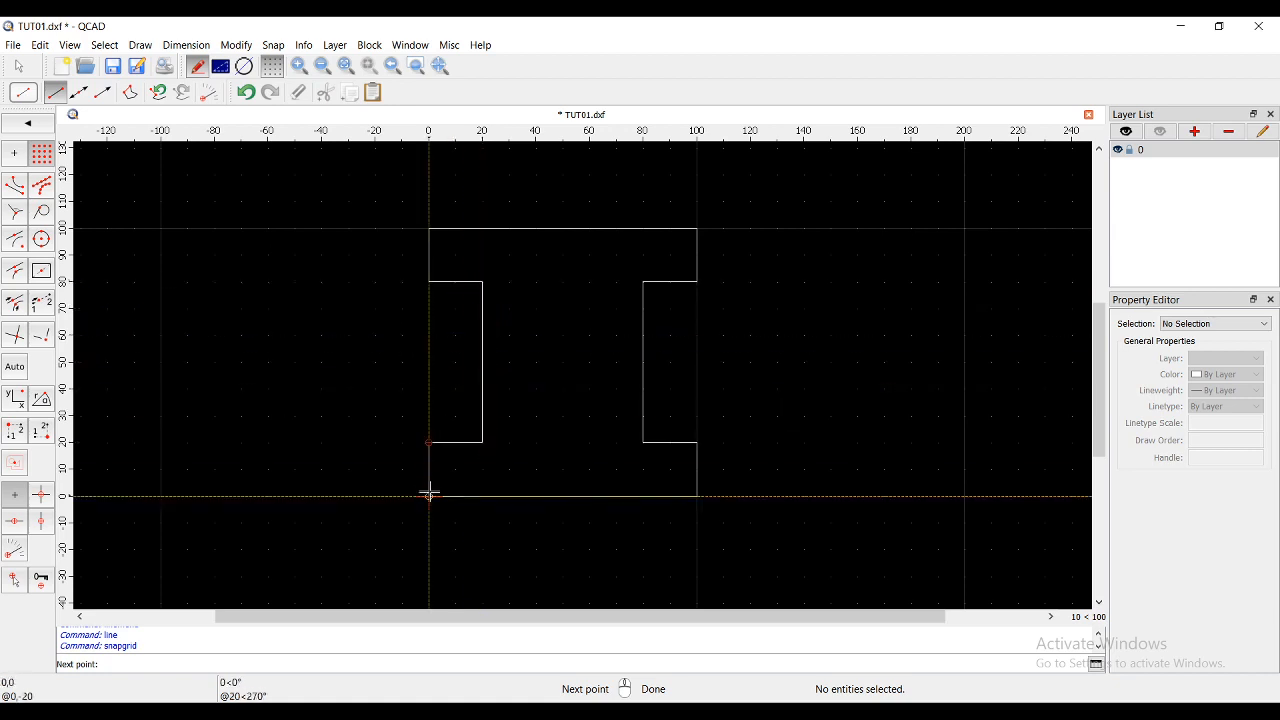
left_click(429, 496)
scroll(490, 478, "down", 2)
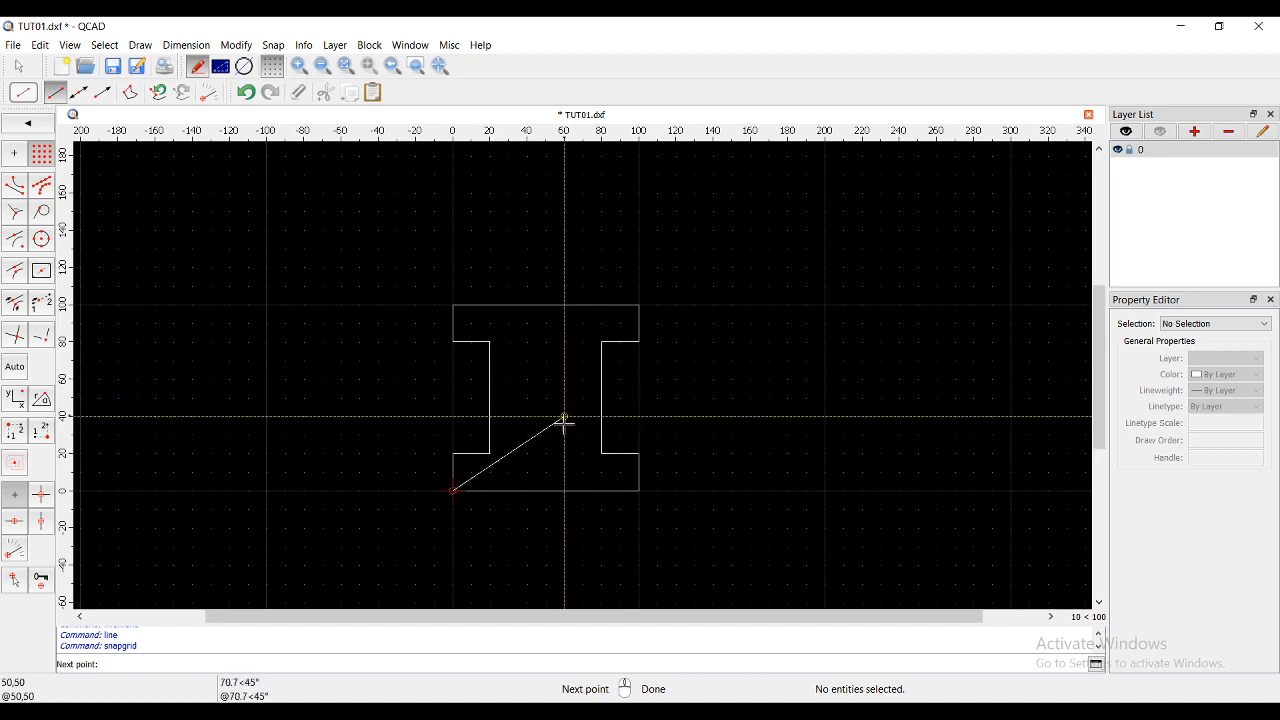
right_click(577, 522)
right_click(577, 522)
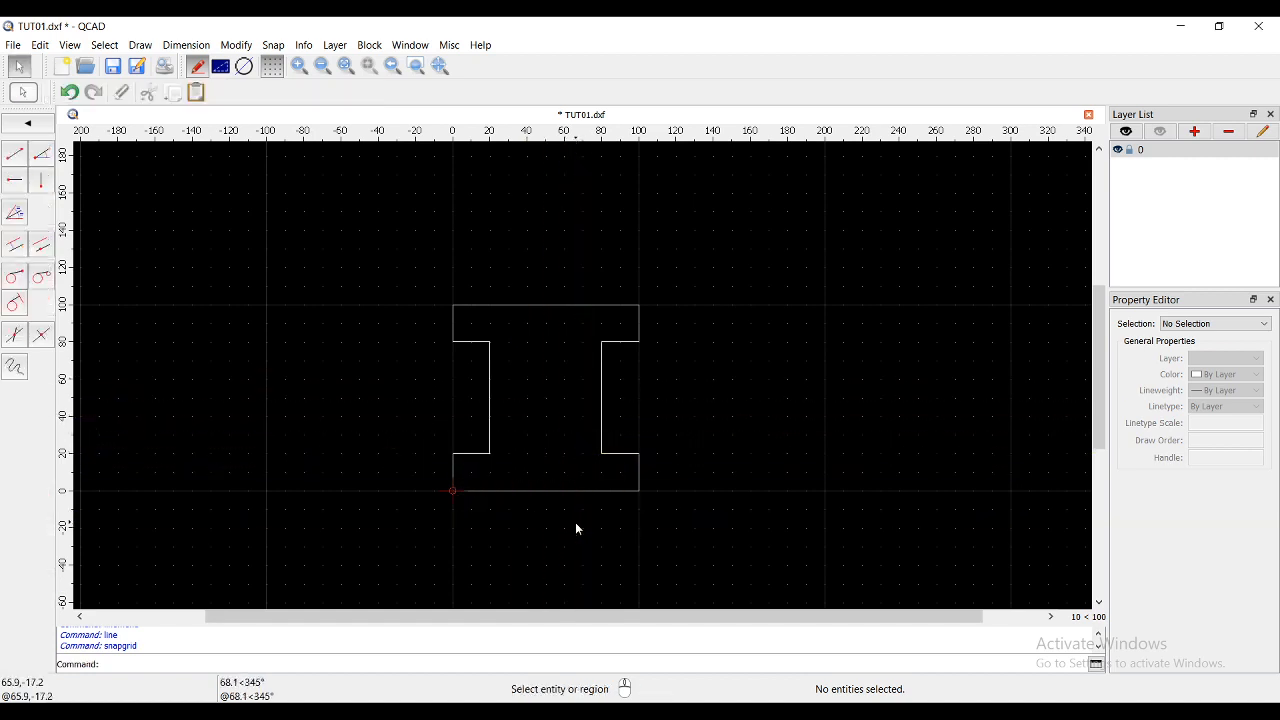
right_click(554, 530)
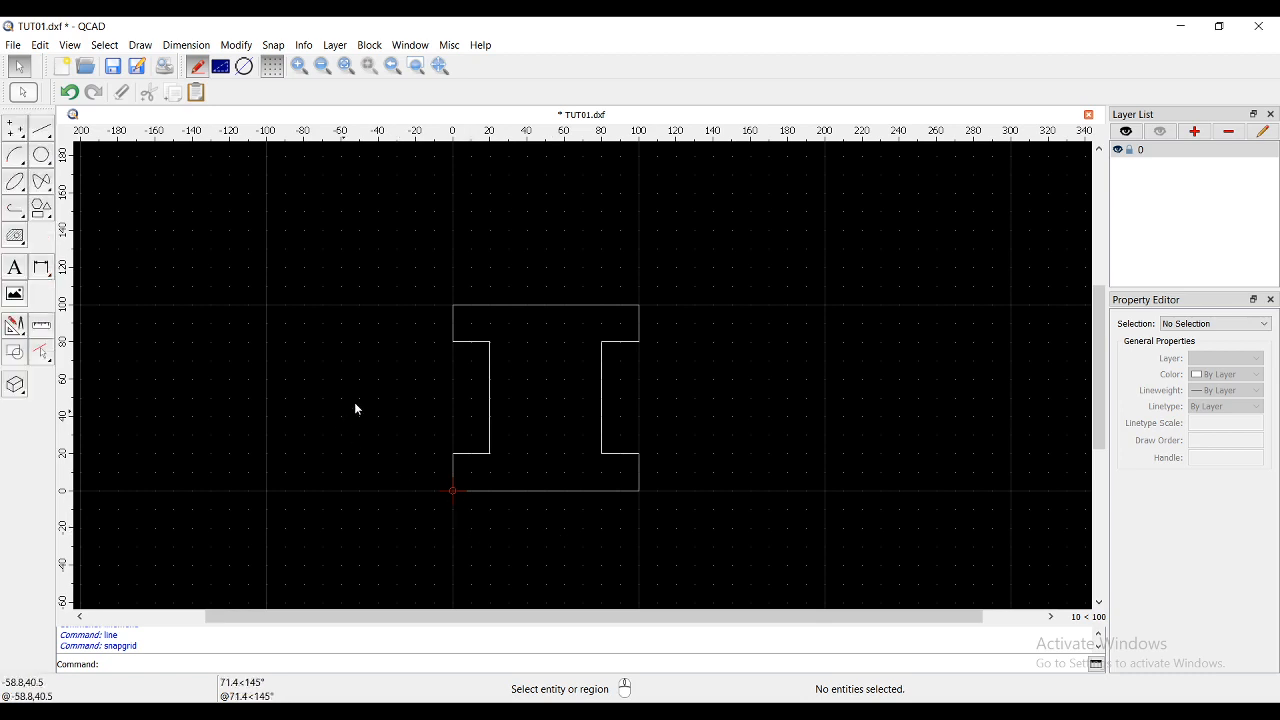
- With the two-point Line tool and grid snapping, draw a line chain from 200,0 through 210,10 and 290,10 to 300,0
left_click(41, 128)
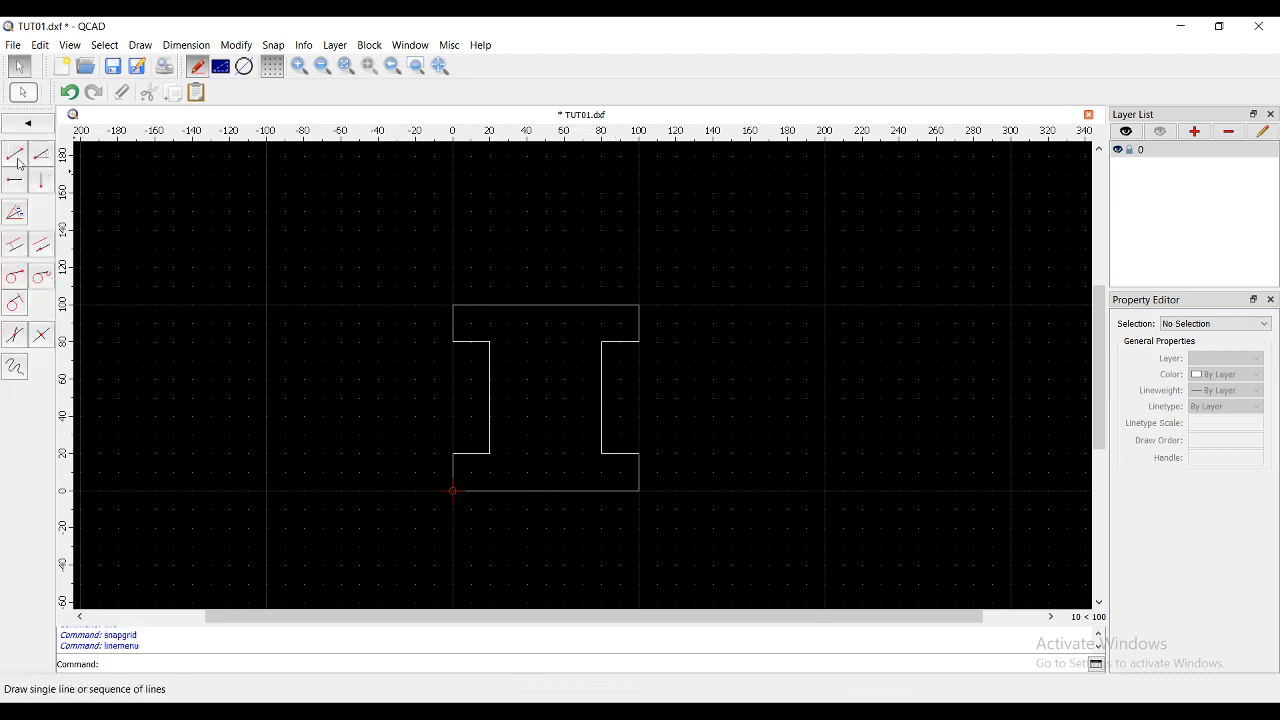
left_click(17, 158)
left_click(41, 153)
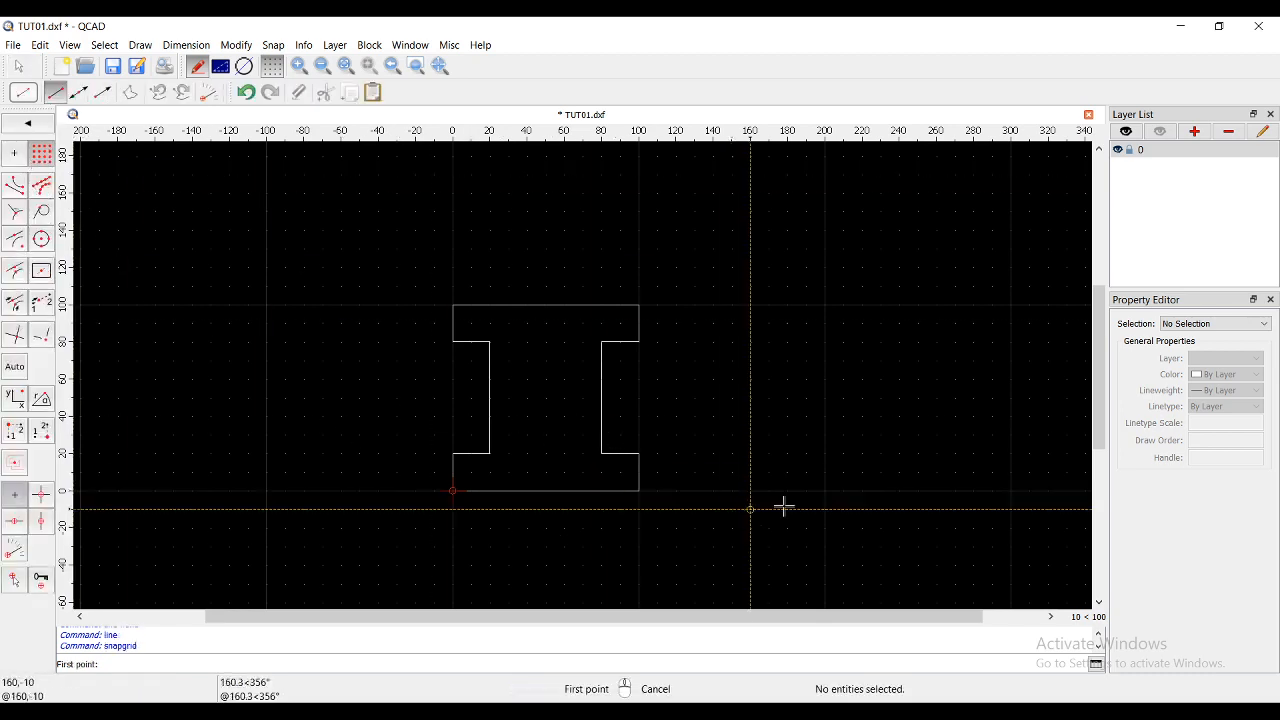
middle_click_drag(791, 487, 537, 457)
scroll(589, 414, "up", 1)
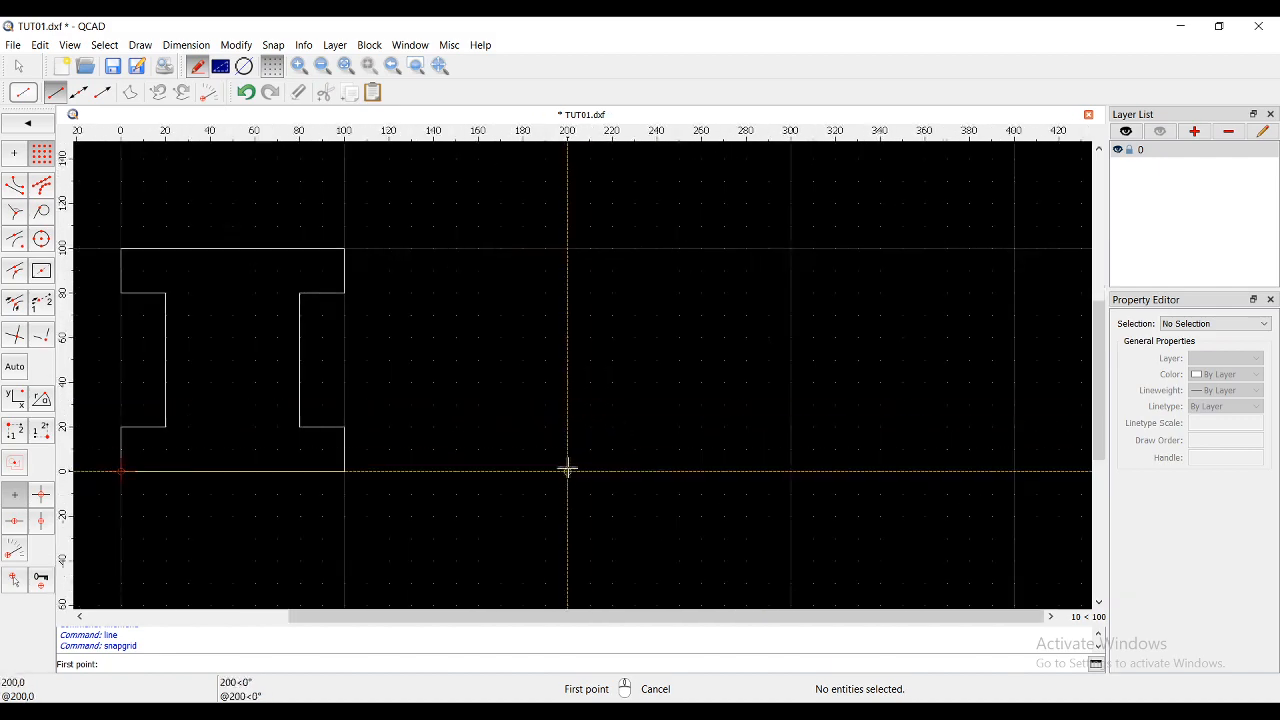
left_click(567, 469)
left_click(591, 449)
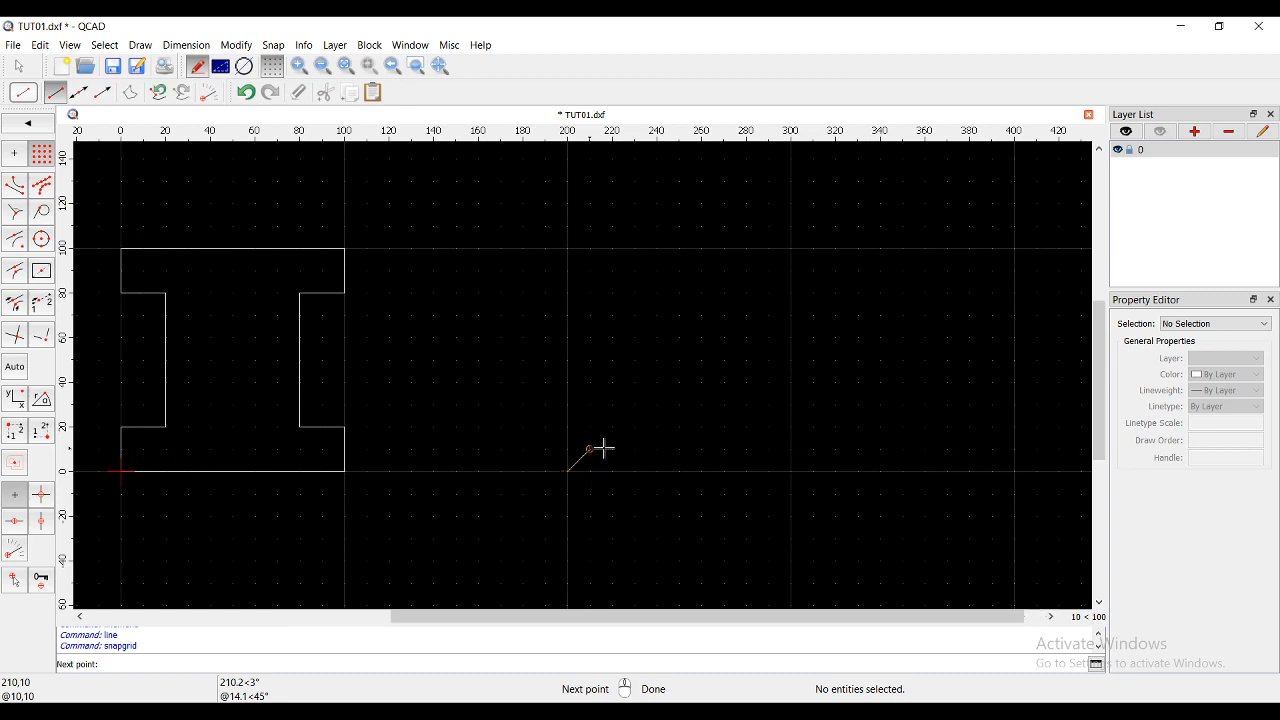
left_click(768, 449)
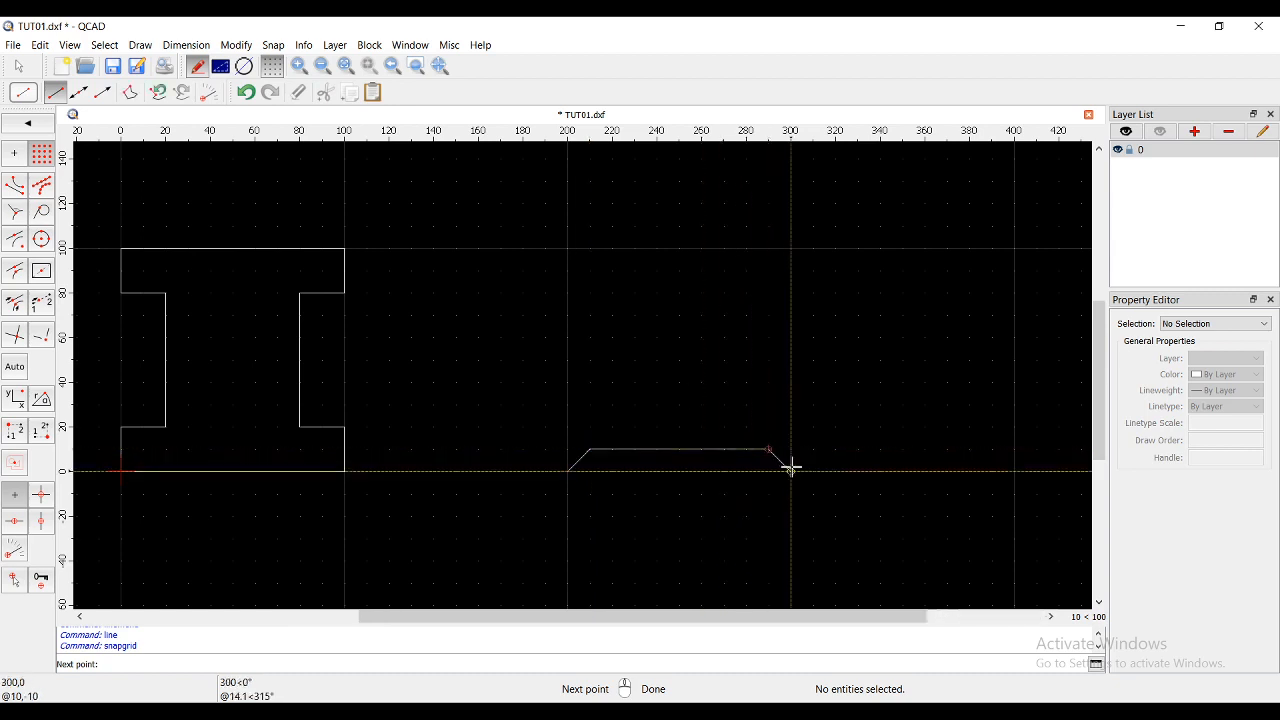
left_click(791, 468)
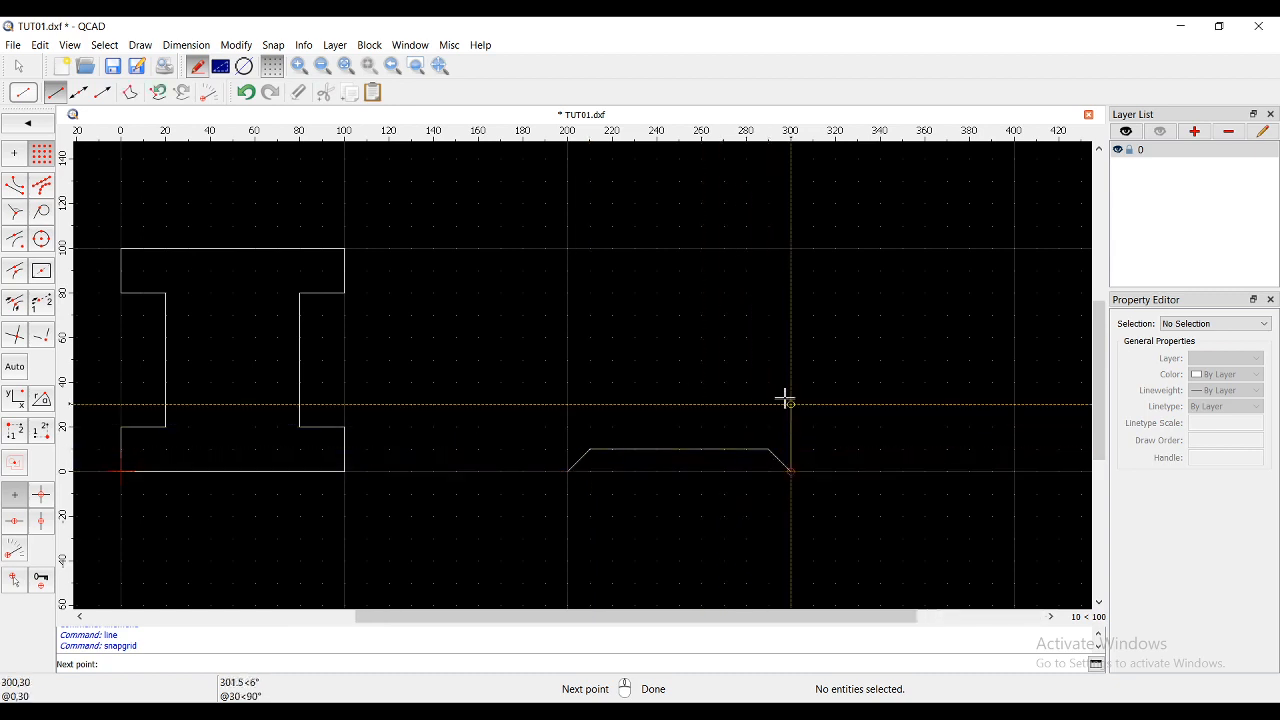
- Continue the chain through 300,30, 290,20, 210,20 and 200,30, close the profile at 200,0, and end the chain
left_click(790, 405)
left_click(768, 427)
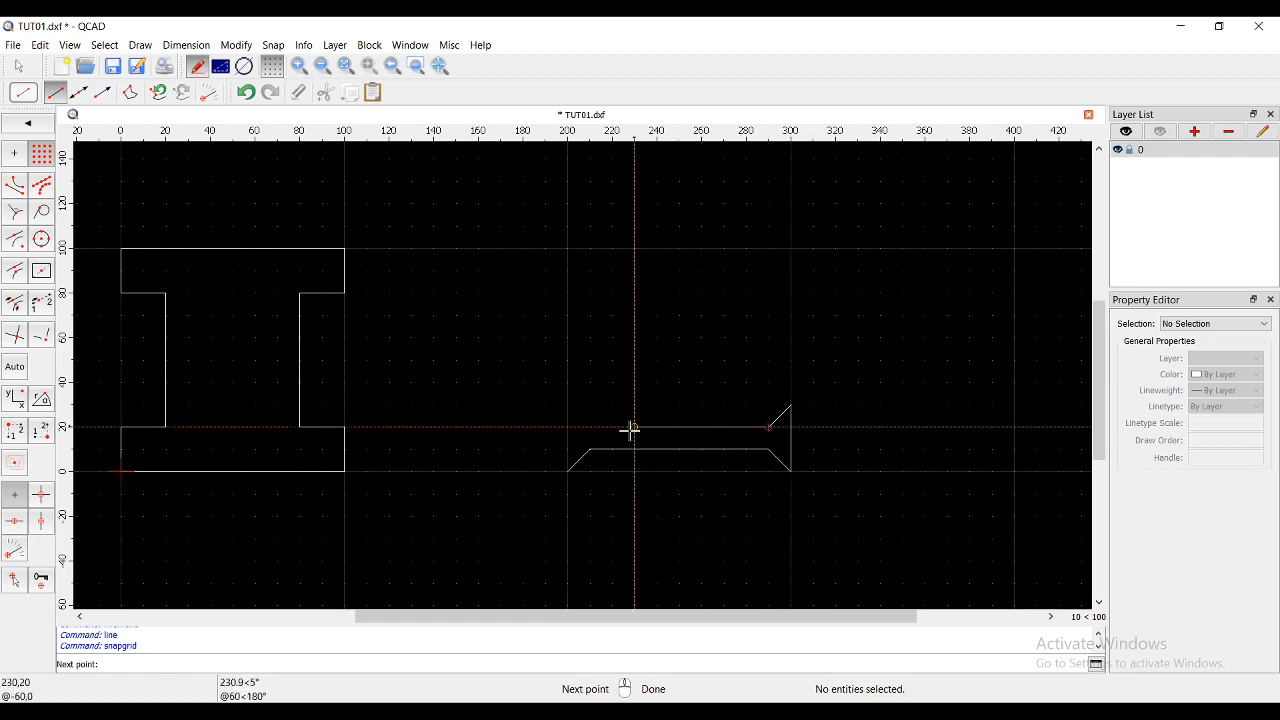
left_click(591, 427)
left_click(568, 406)
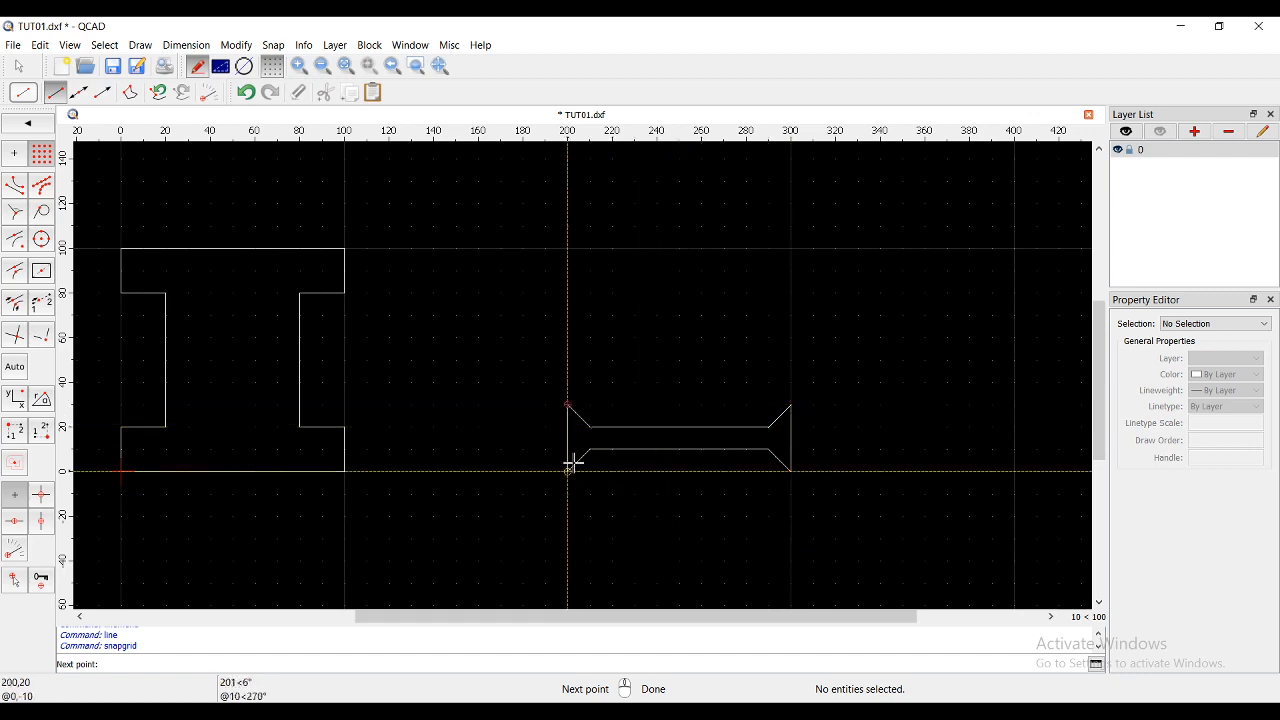
left_click(568, 470)
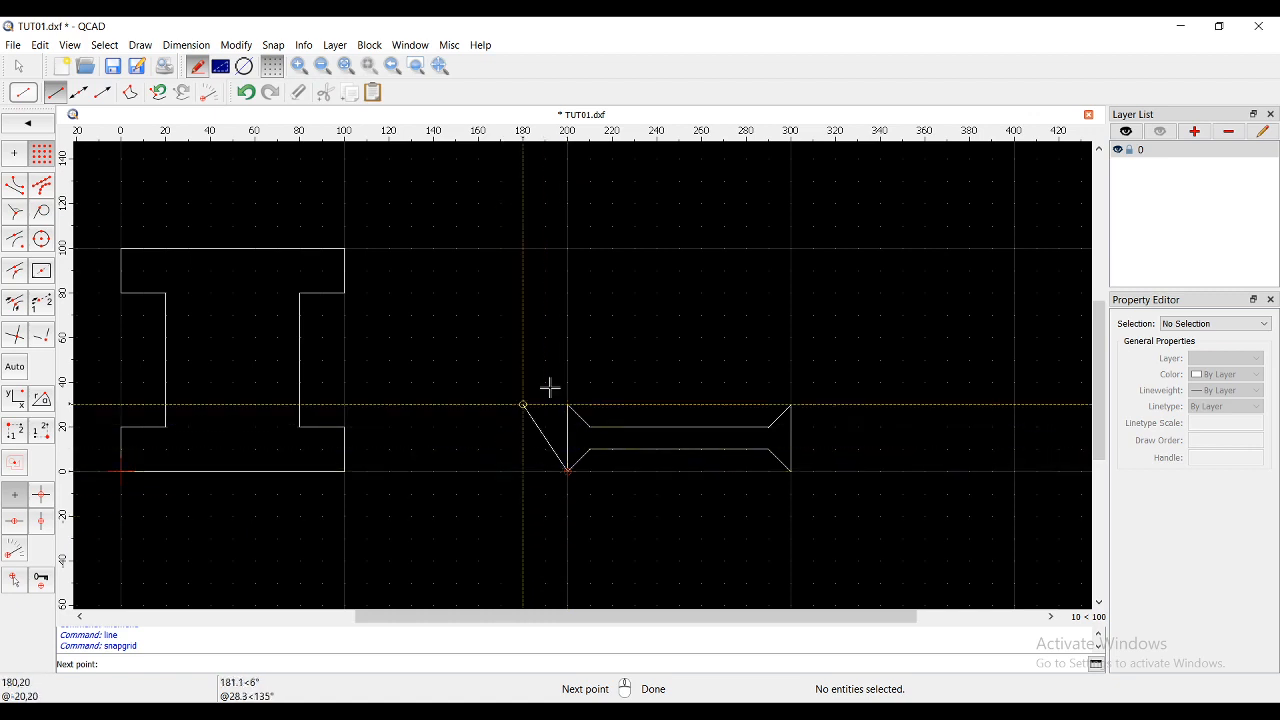
right_click(504, 354)
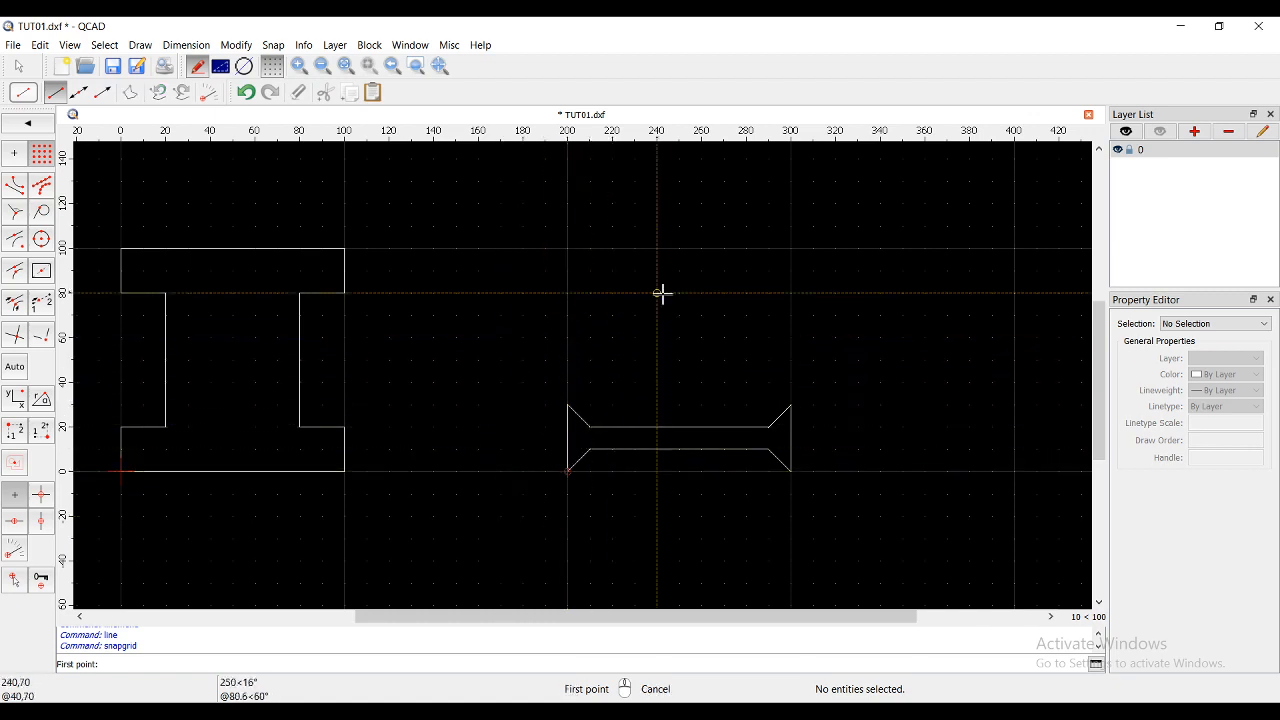
- Draw a closed rectangle of lines through 200,40, 200,100, 300,100 and 300,40, and leave the line tools
left_click(575, 381)
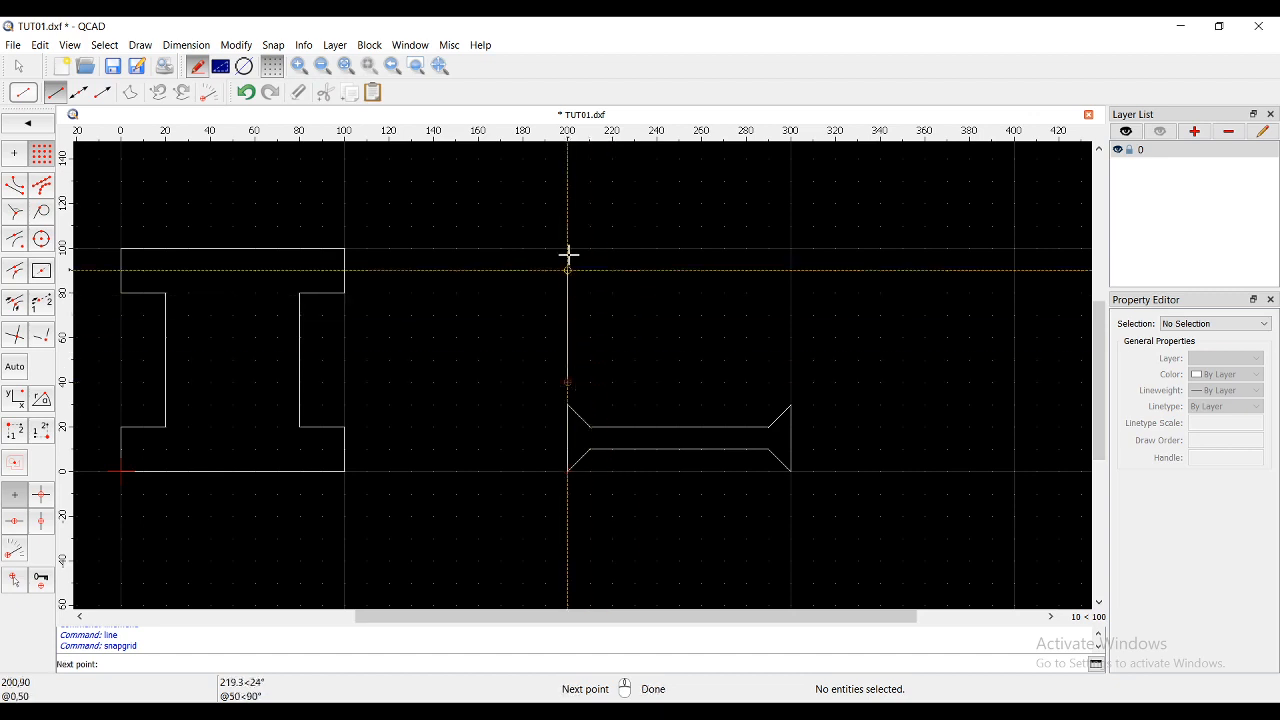
left_click(568, 248)
left_click(791, 248)
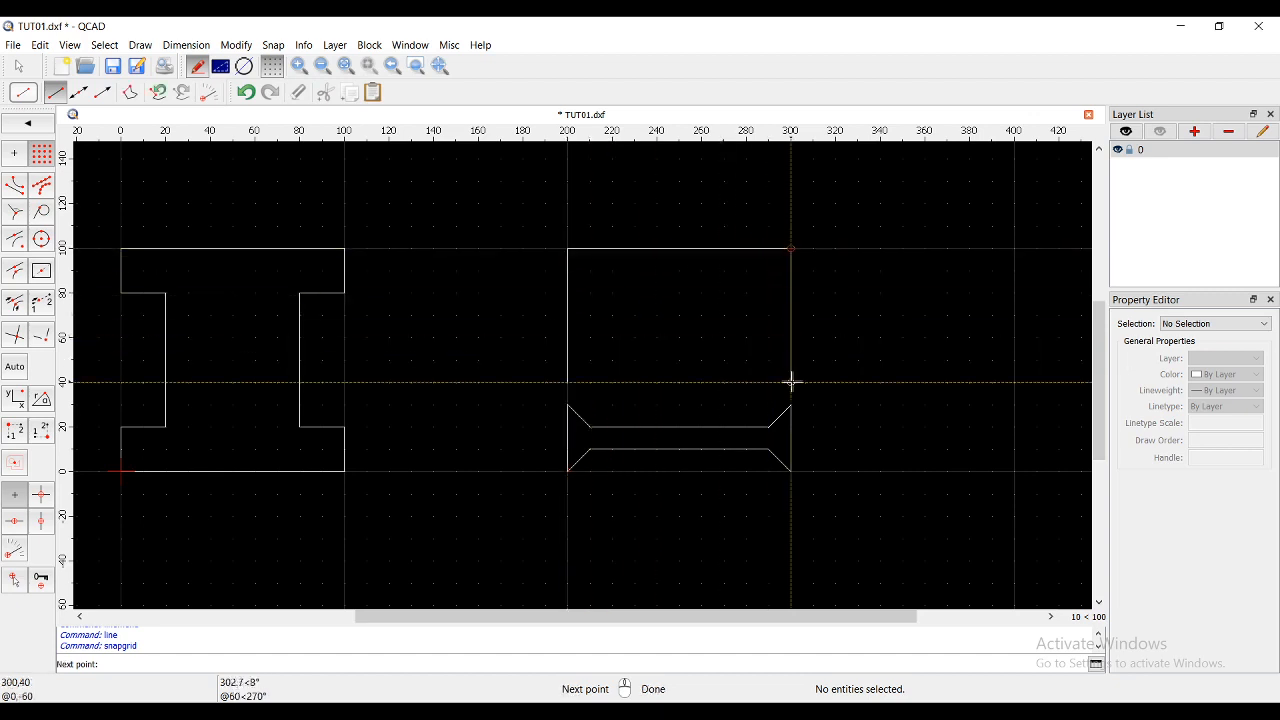
left_click(791, 382)
left_click(568, 382)
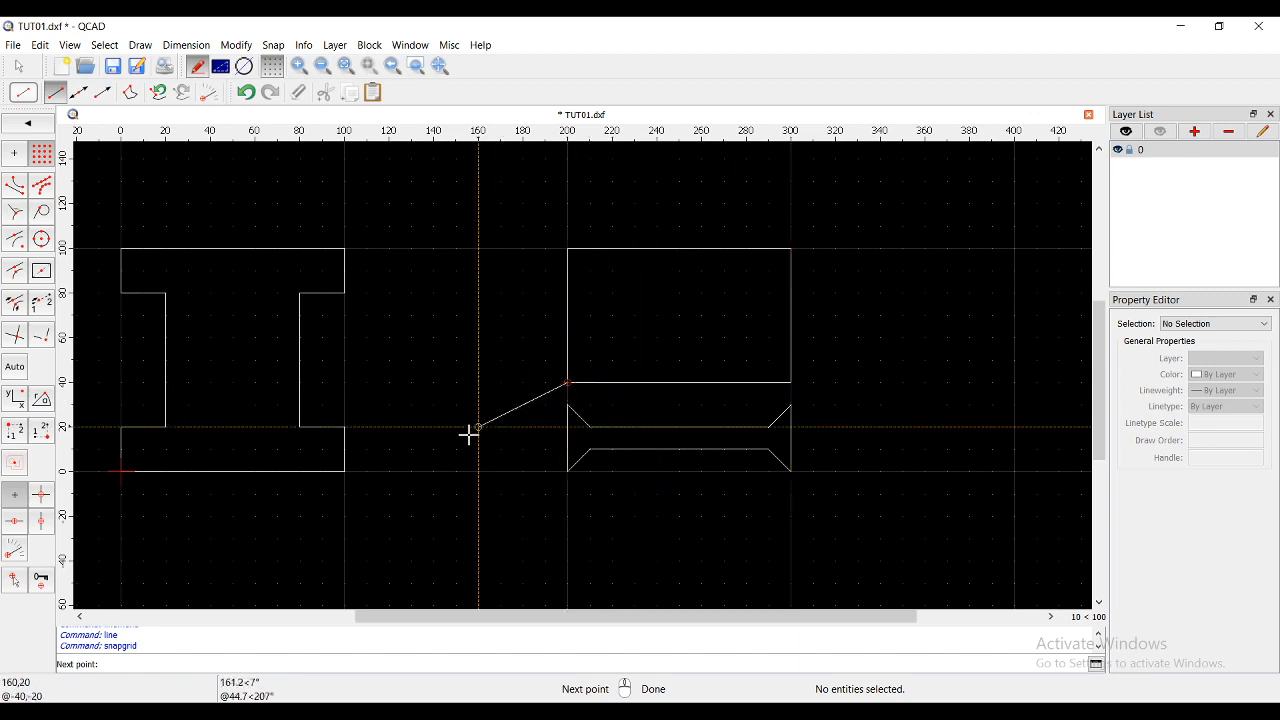
right_click(514, 391)
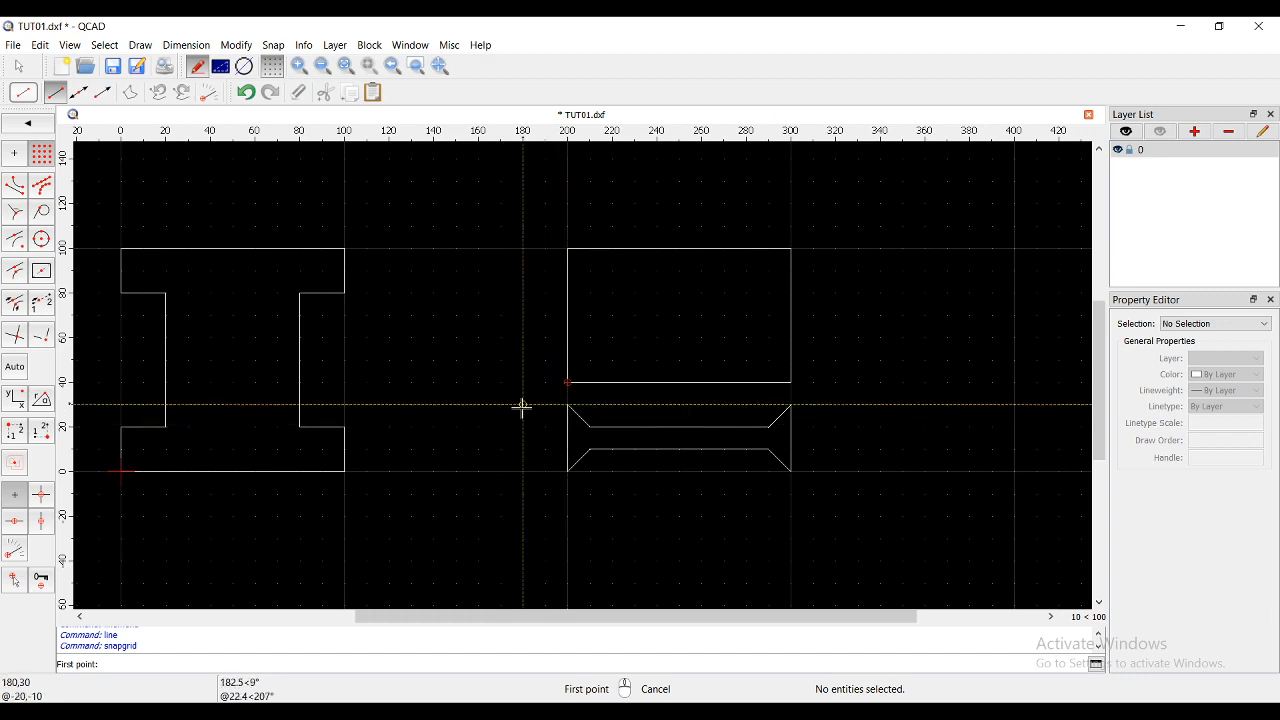
right_click(521, 407)
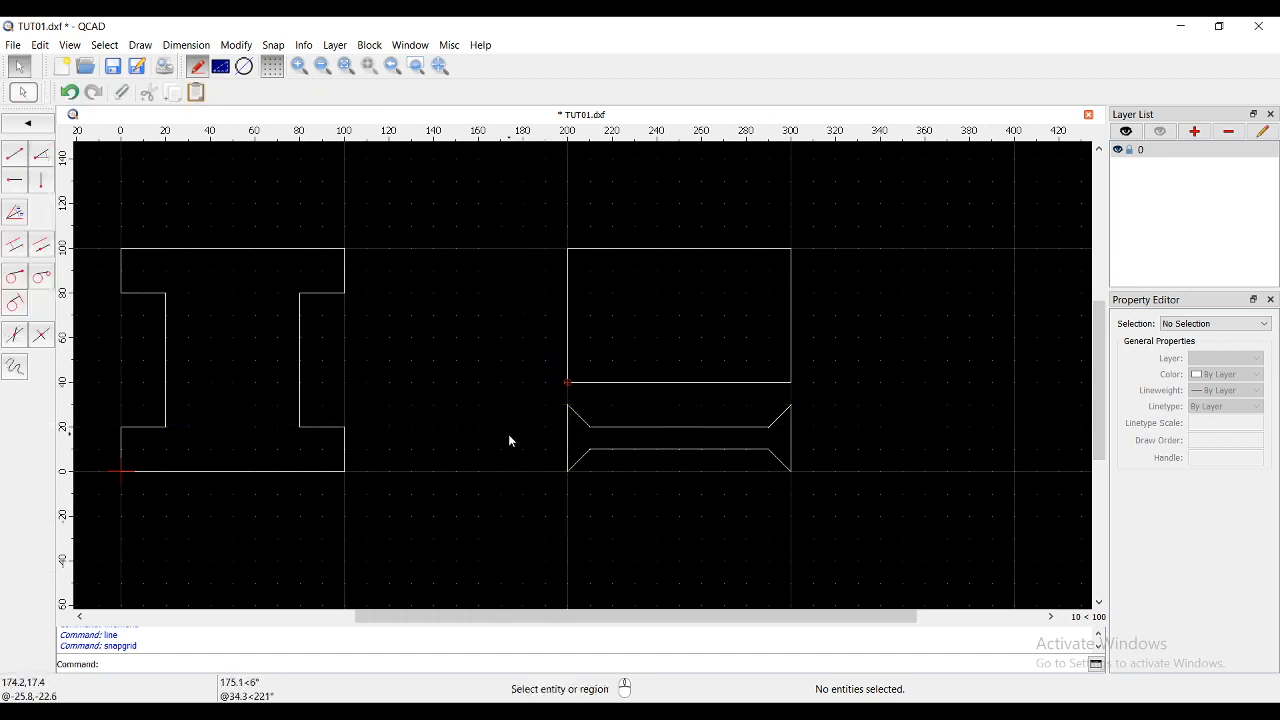
right_click(509, 437)
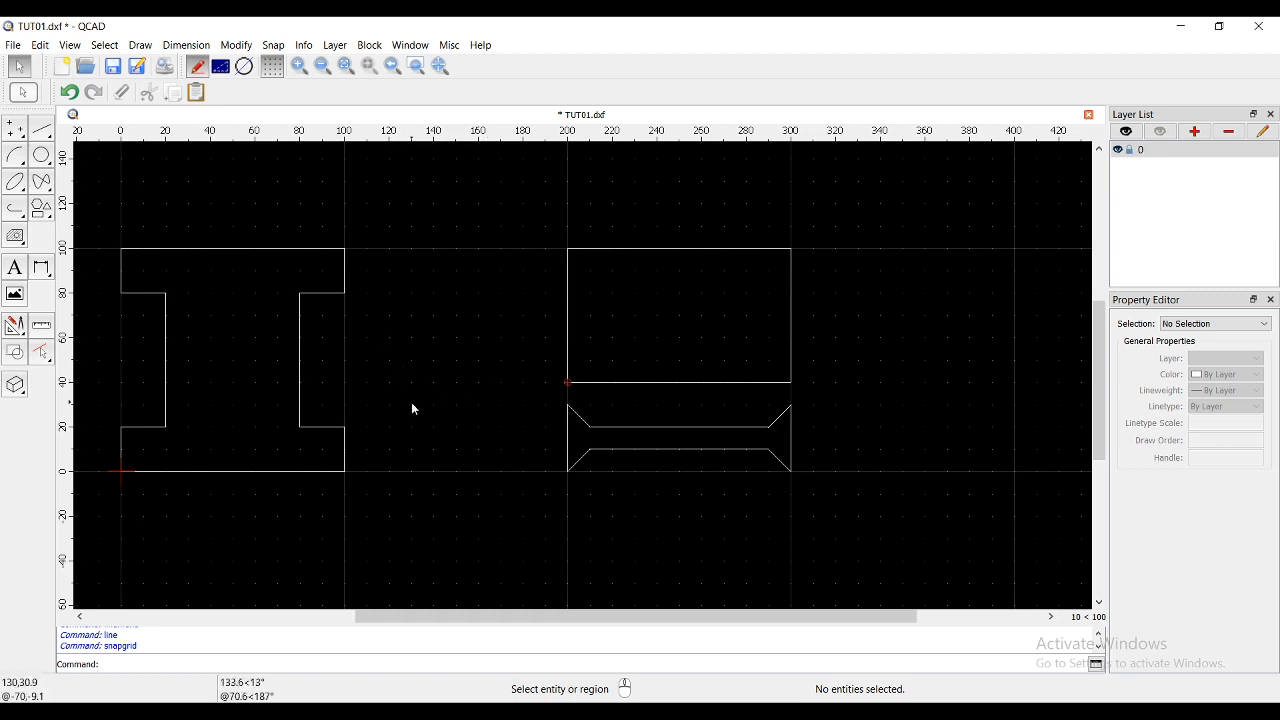
scroll(411, 402, "down", 3)
scroll(226, 321, "up", 3)
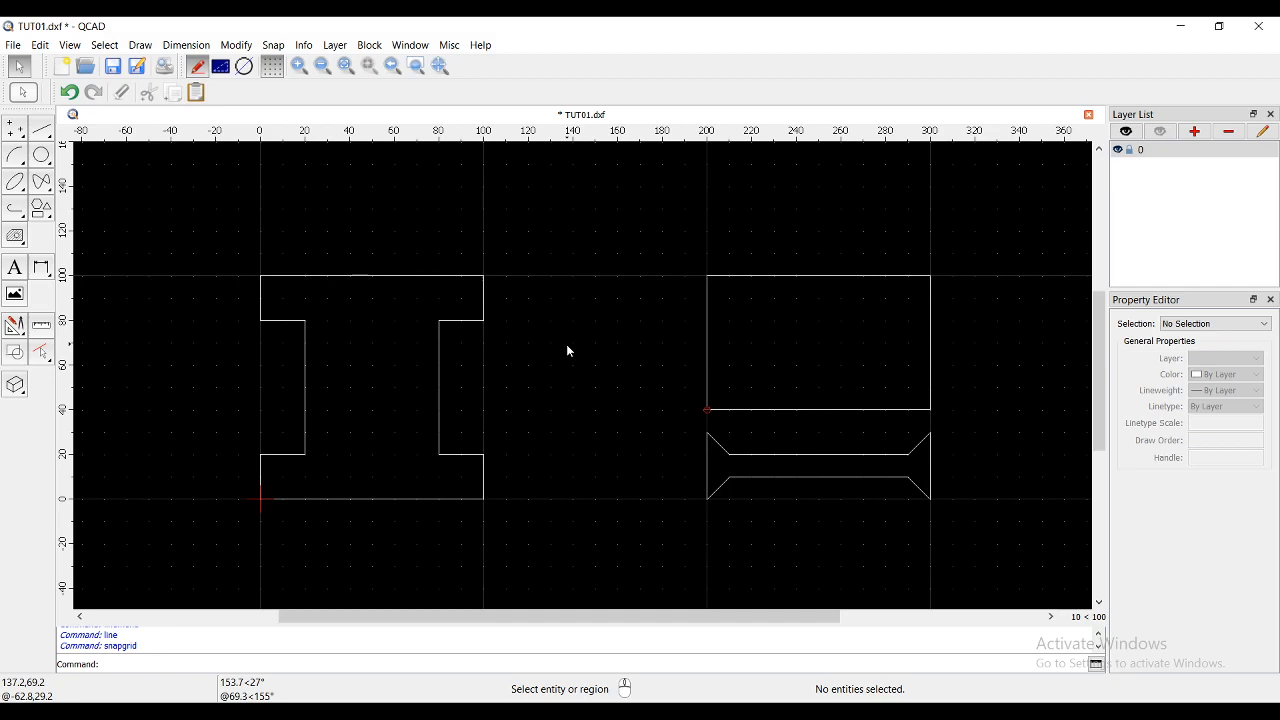
scroll(529, 389, "down", 2)
scroll(529, 391, "up", 3)
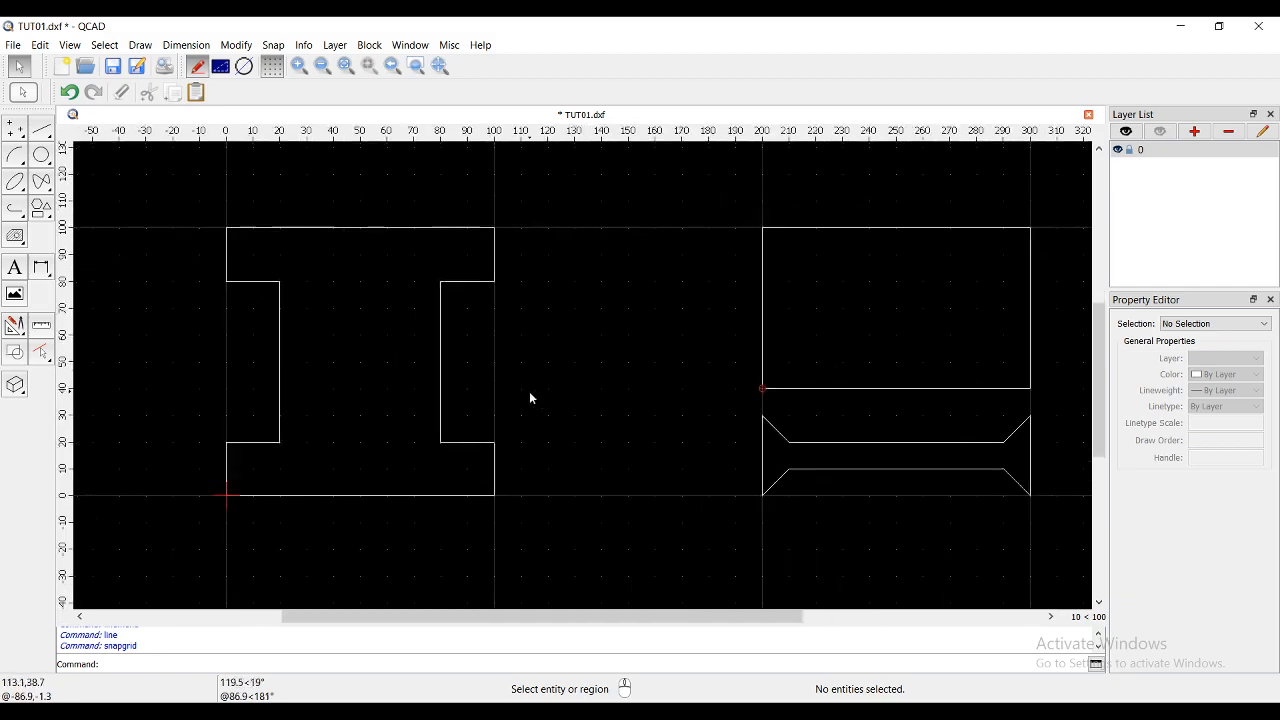
- On the 1 mm grid between the existing shapes, draw a grid-snapped line chain from 140,90 through 142,92 and 148,92 to 150,90
scroll(620, 229, "up", 2)
scroll(597, 232, "up", 10)
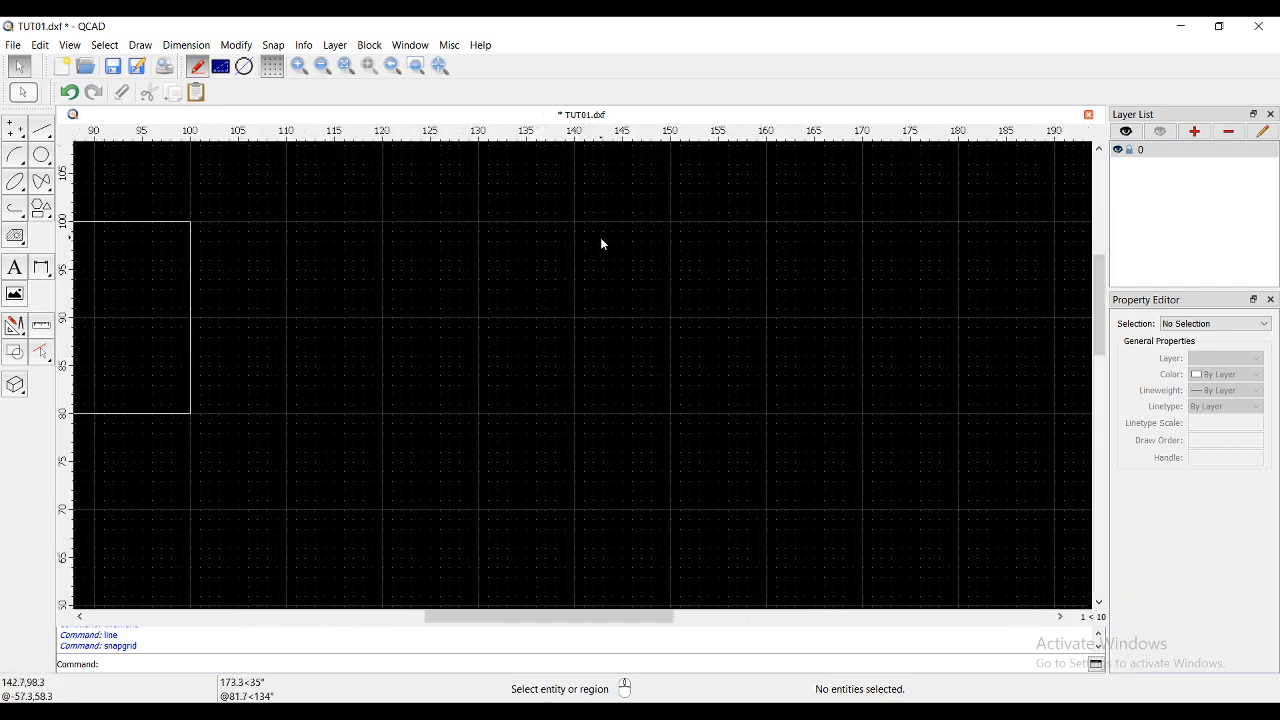
middle_click_drag(619, 321, 615, 483)
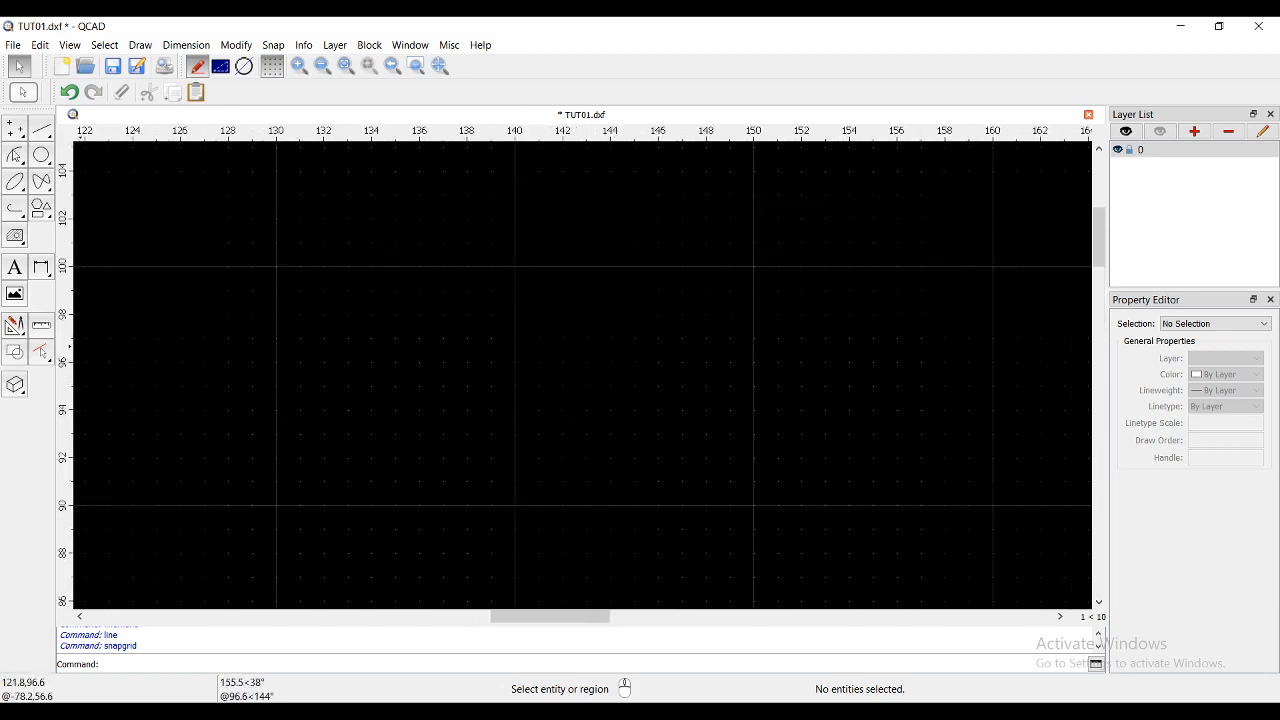
left_click(41, 128)
left_click(14, 153)
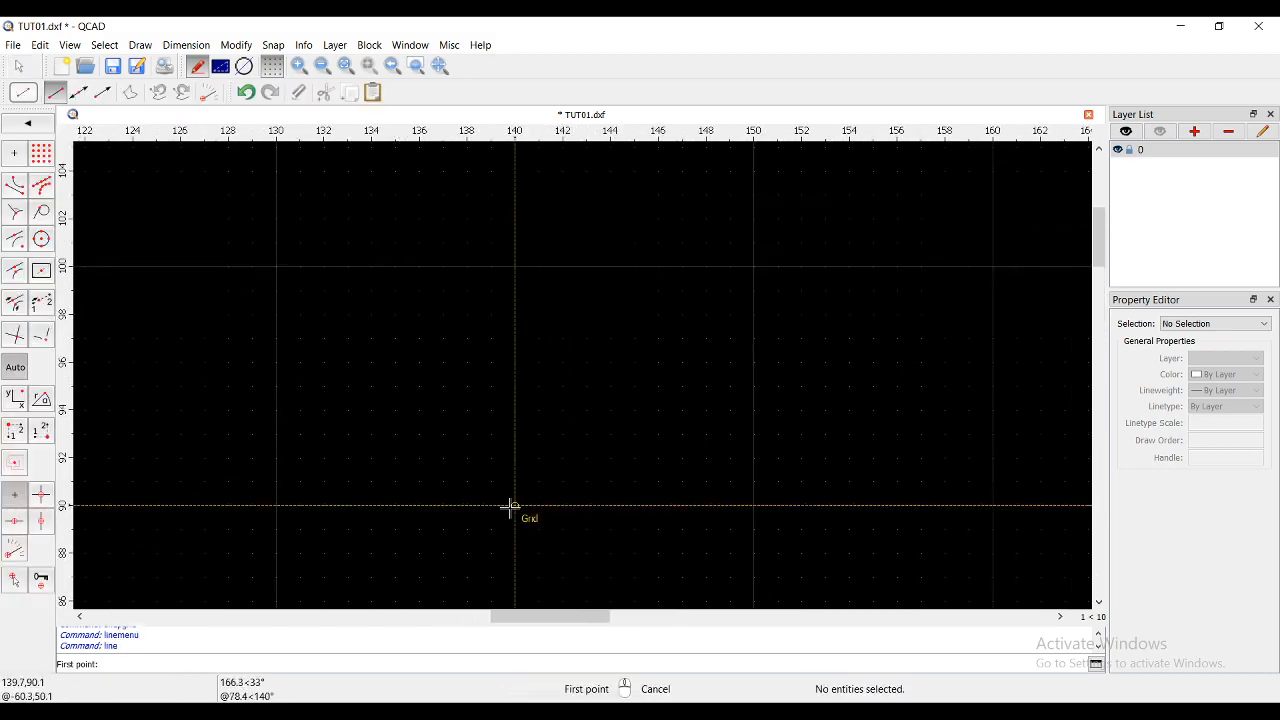
left_click(41, 153)
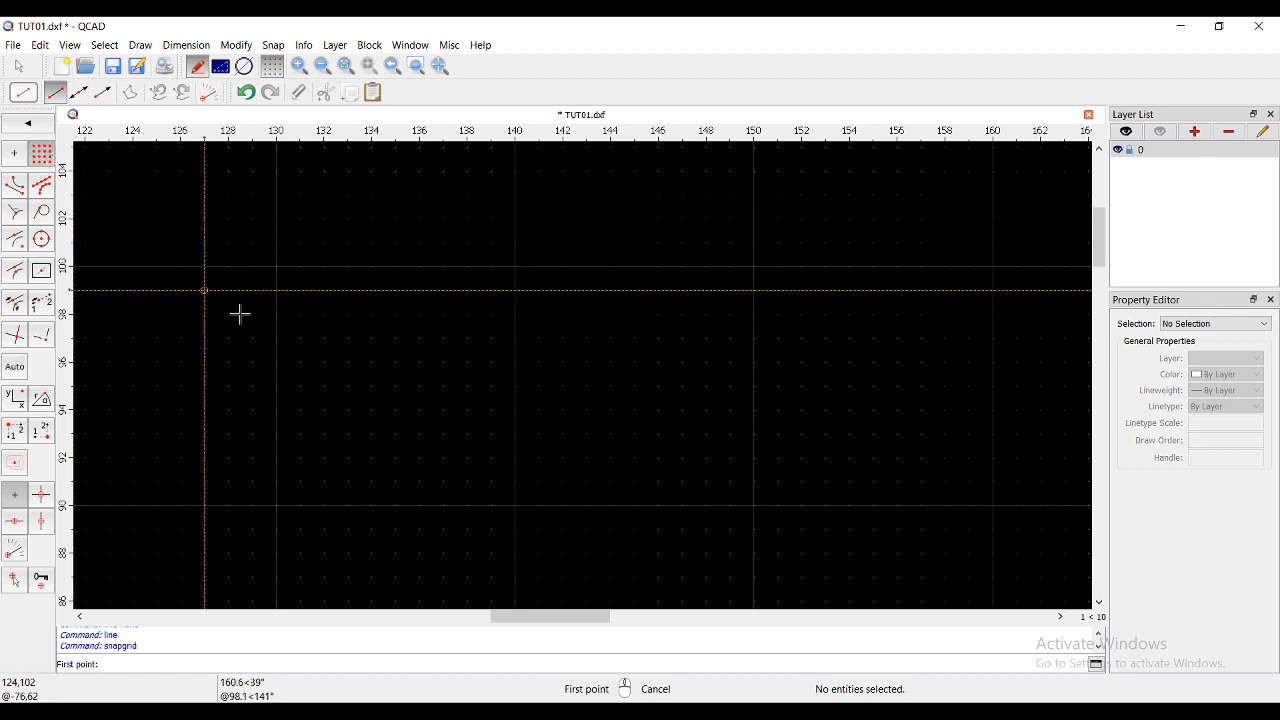
left_click(514, 505)
left_click(568, 460)
left_click(710, 460)
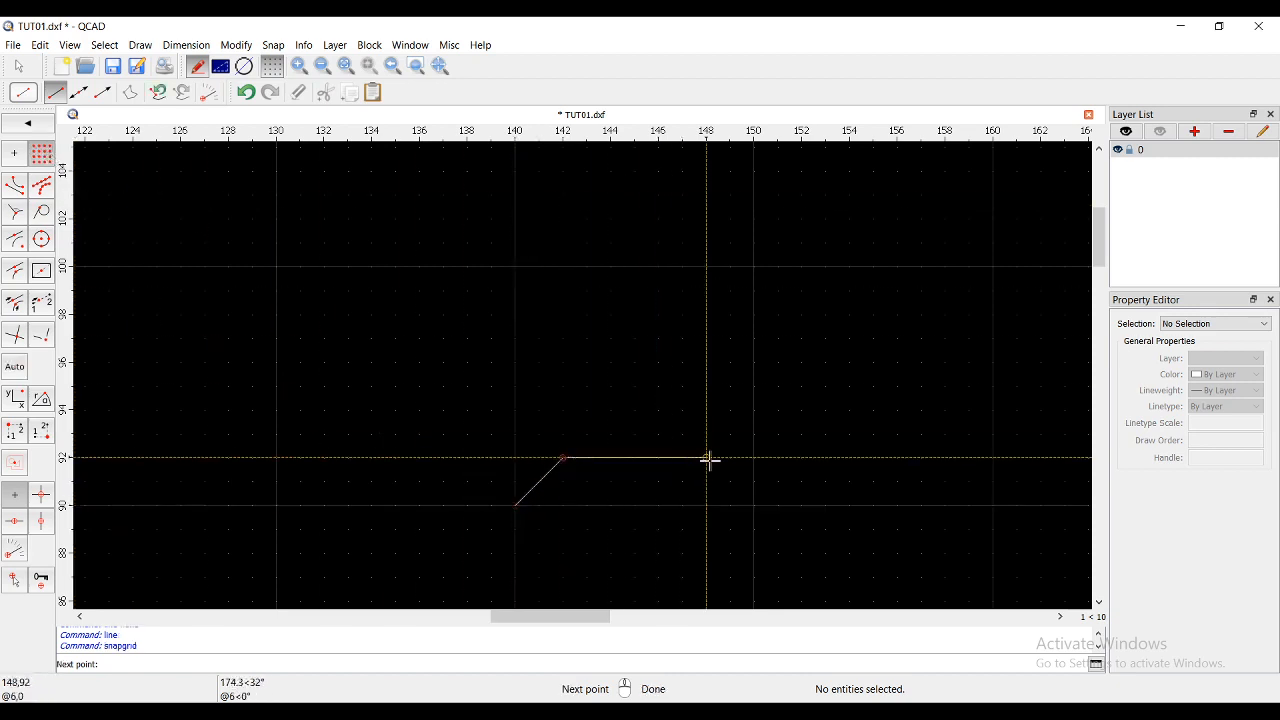
left_click(754, 505)
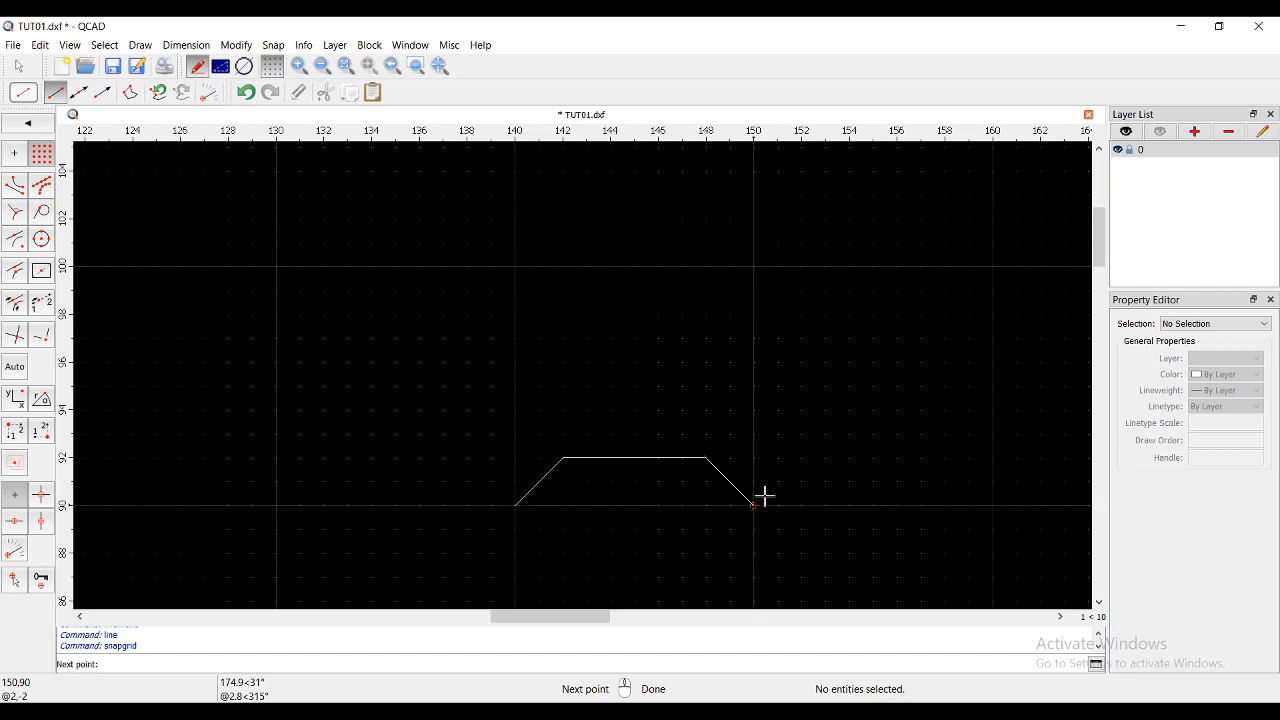
- Continue the chain through 150,100, 148,98, 142,98 and 140,100, close the small profile at 140,90, and end the chain
left_click(754, 267)
left_click(707, 315)
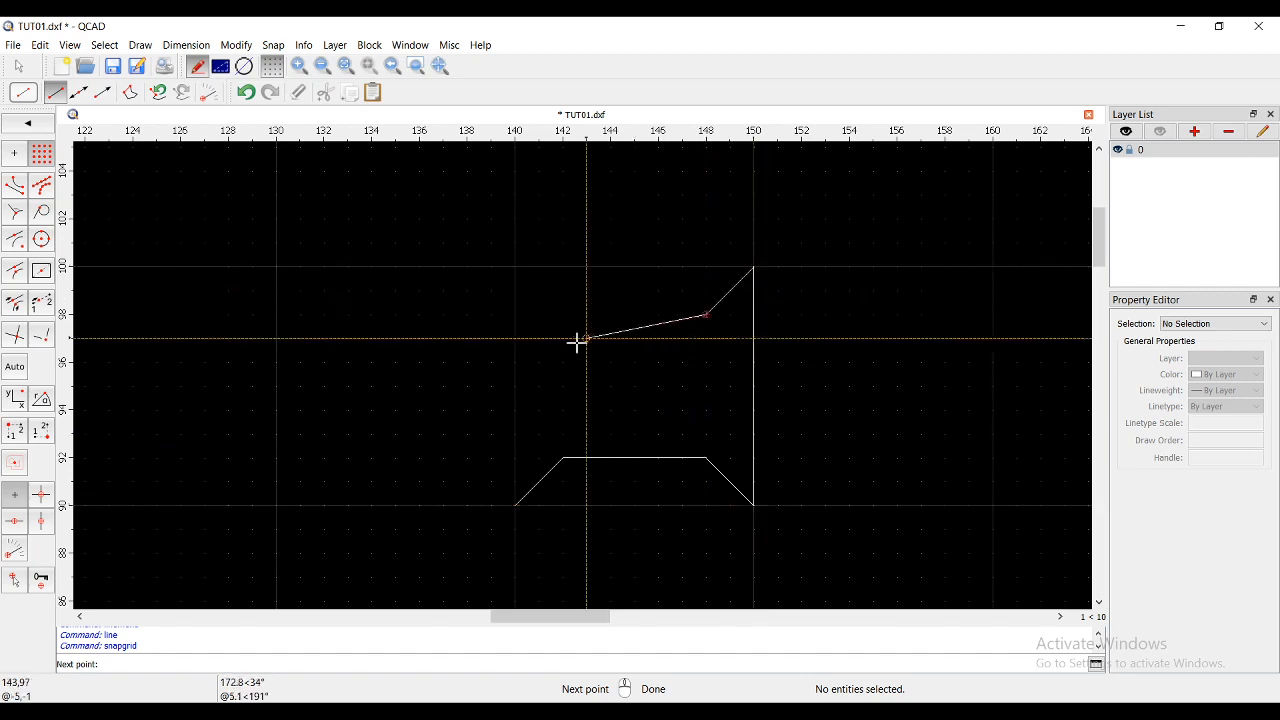
left_click(564, 315)
left_click(515, 267)
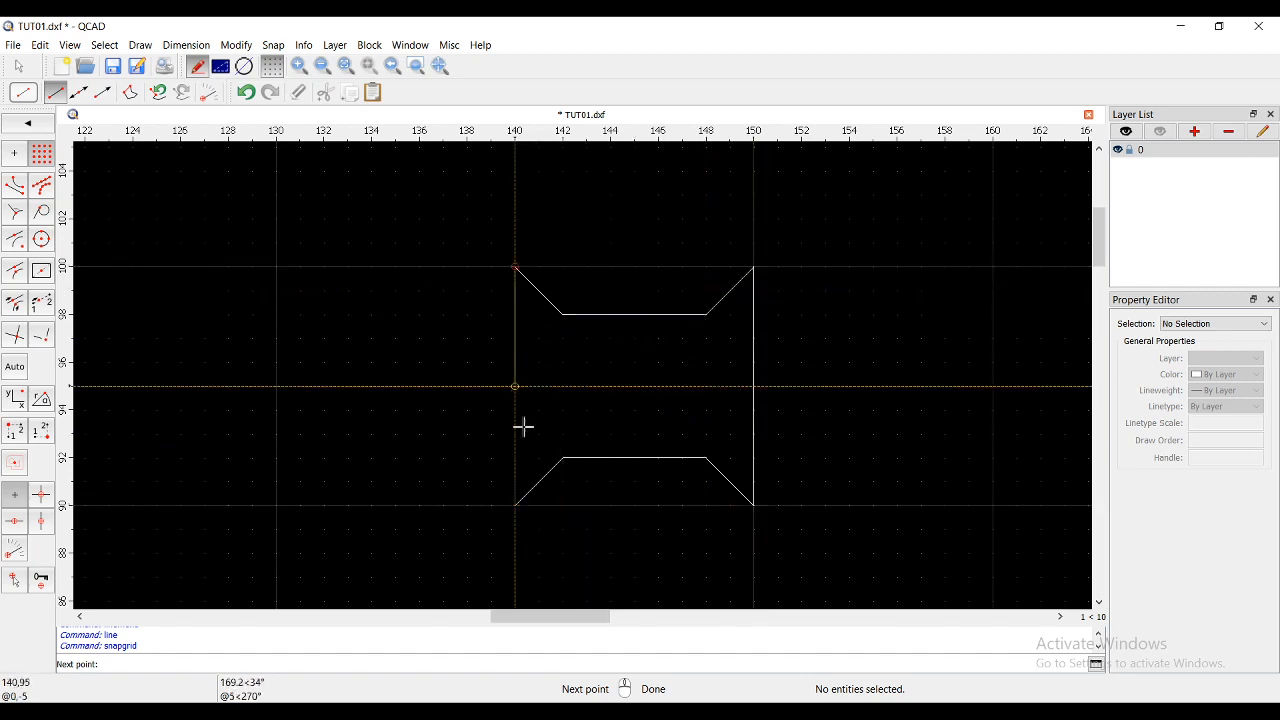
left_click(515, 505)
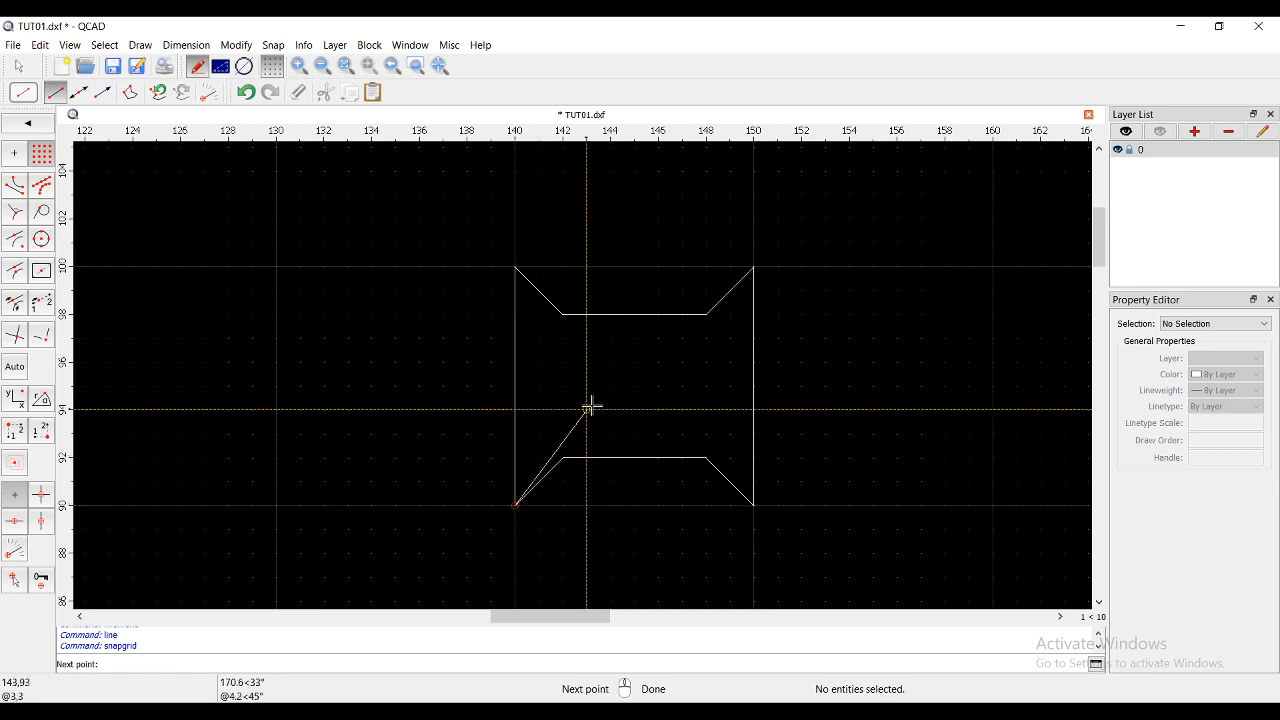
left_click(564, 458)
right_click(551, 451)
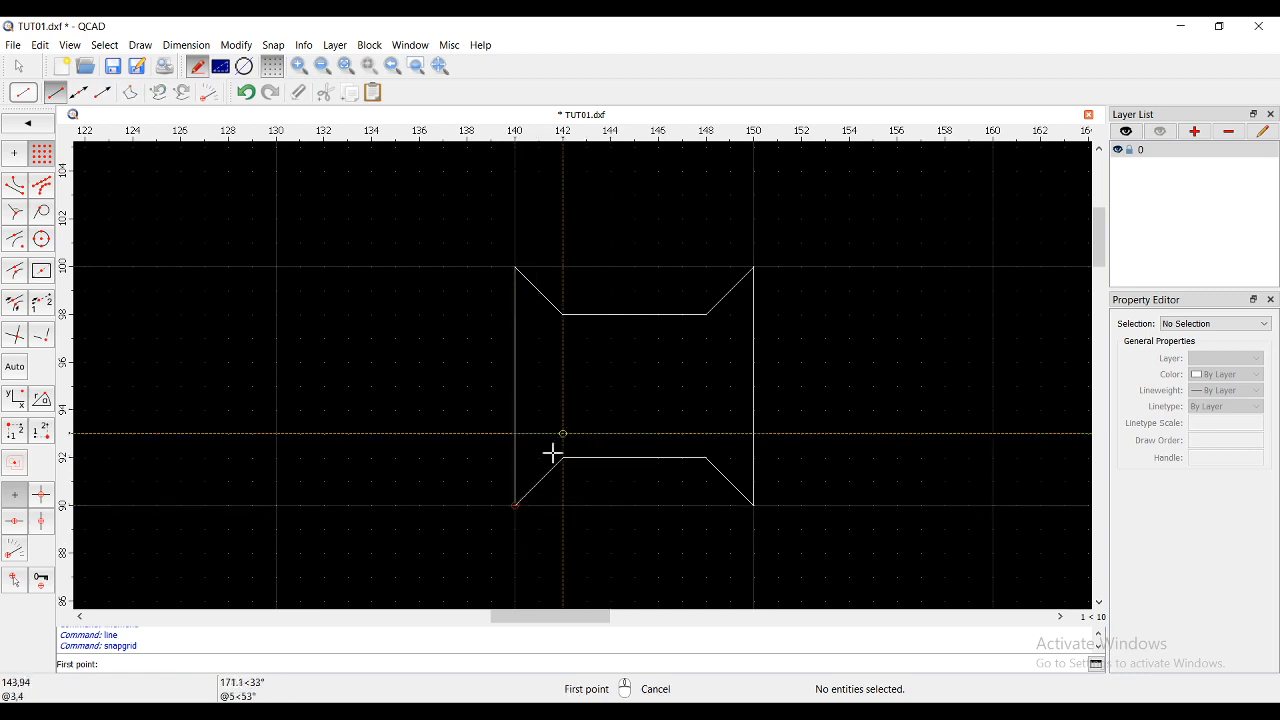
- Draw a closed rectangle of lines inside the small profile through 142,96, 148,96, 148,94 and 142,94
left_click(564, 362)
left_click(707, 362)
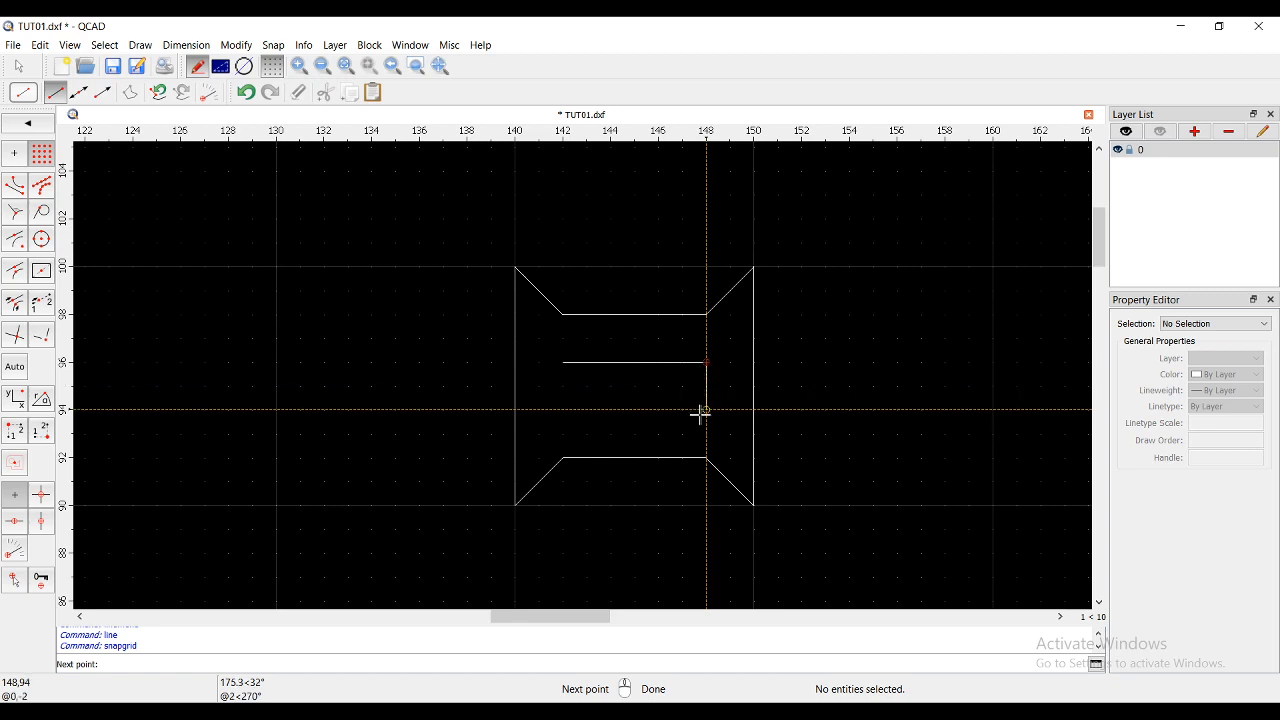
left_click(707, 409)
left_click(563, 409)
left_click(563, 364)
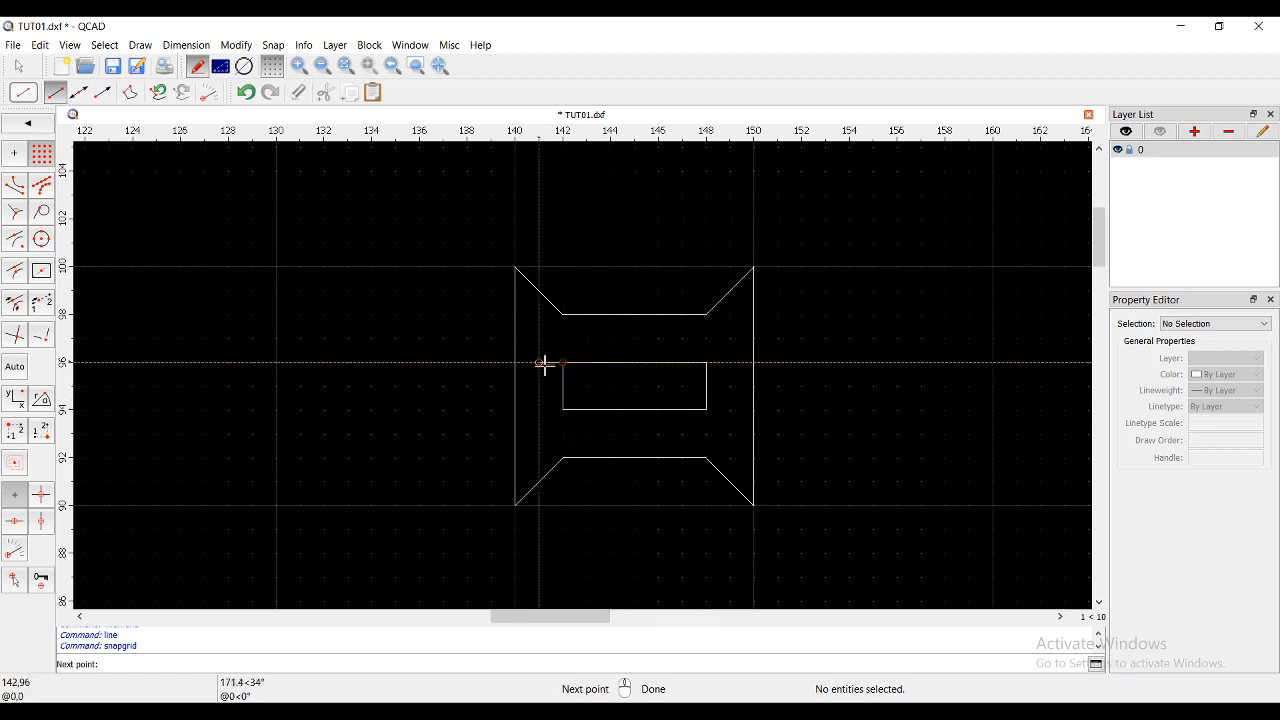
right_click(546, 363)
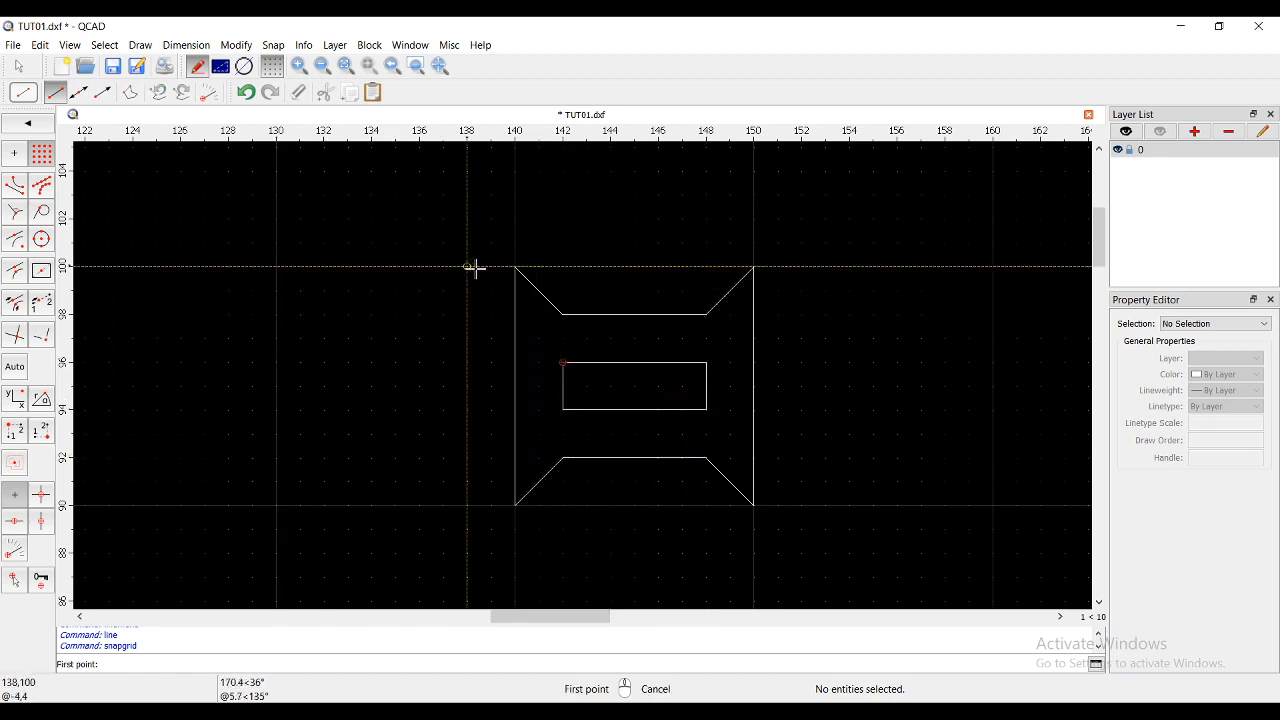
- Draw two separate vertical lines inside the small profile, from 141,98 to 141,92 and from 149,98 to 149,92
left_click(539, 315)
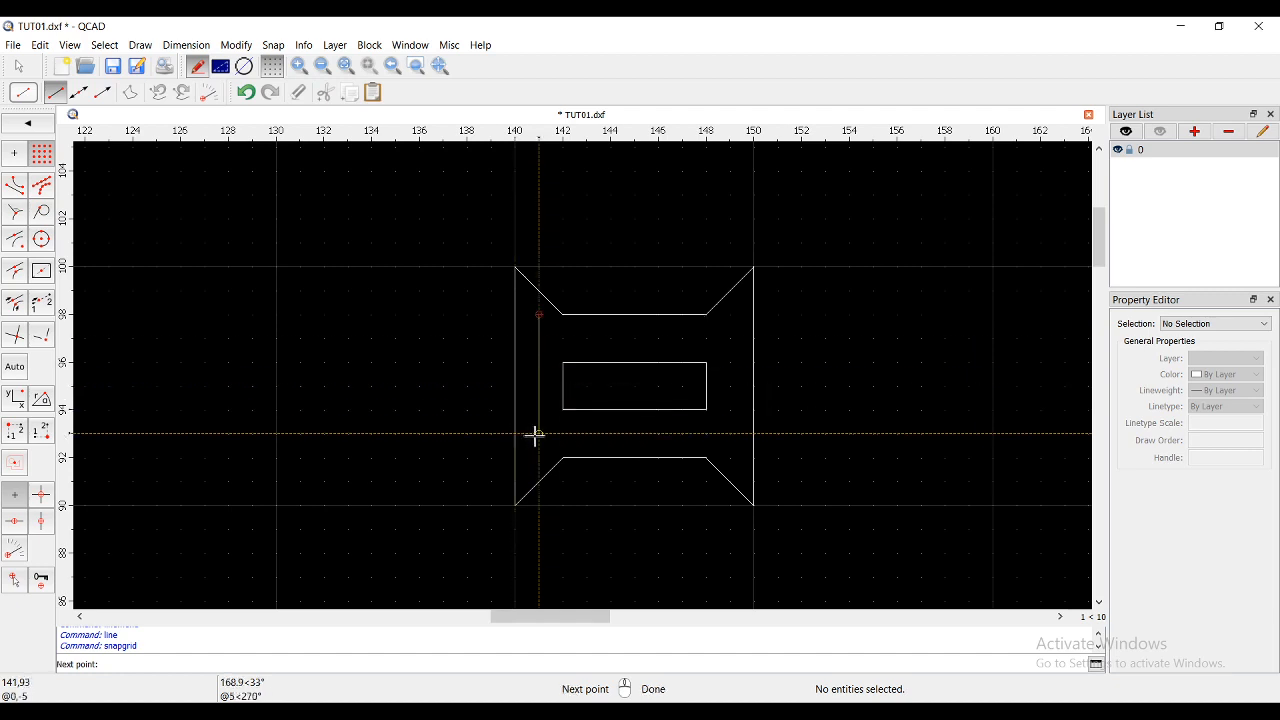
left_click(539, 457)
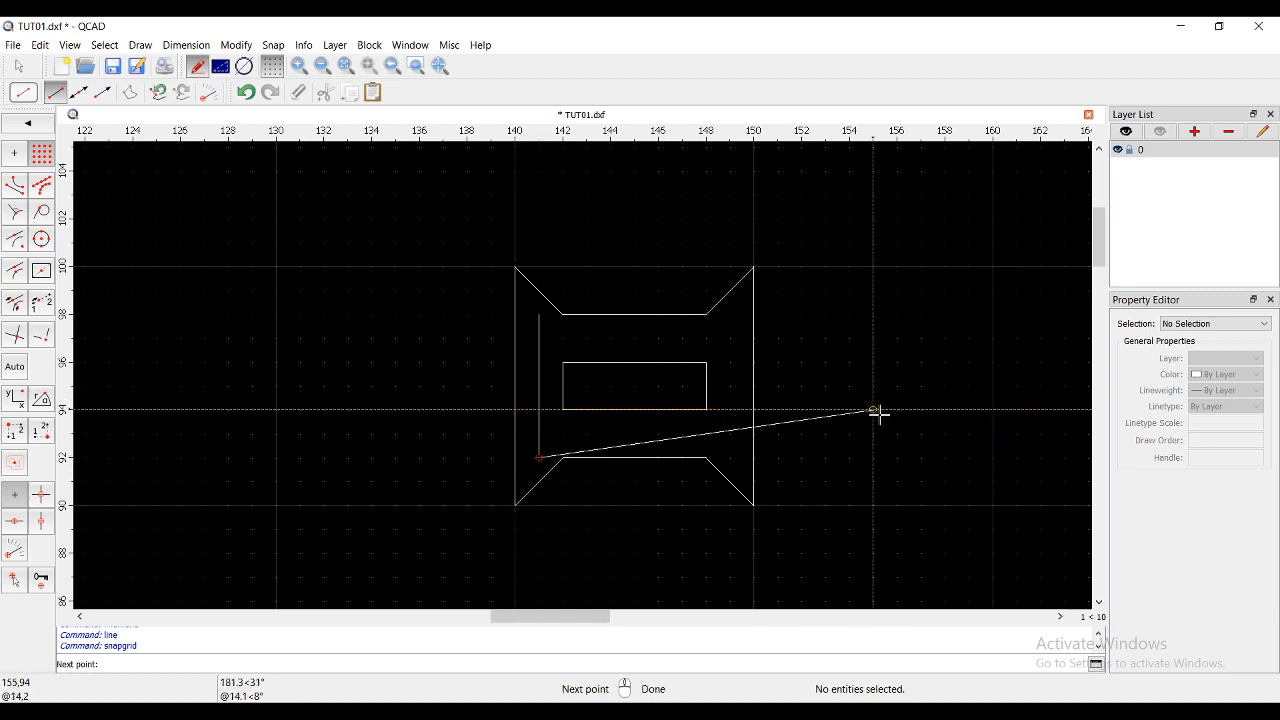
right_click(766, 325)
left_click(730, 315)
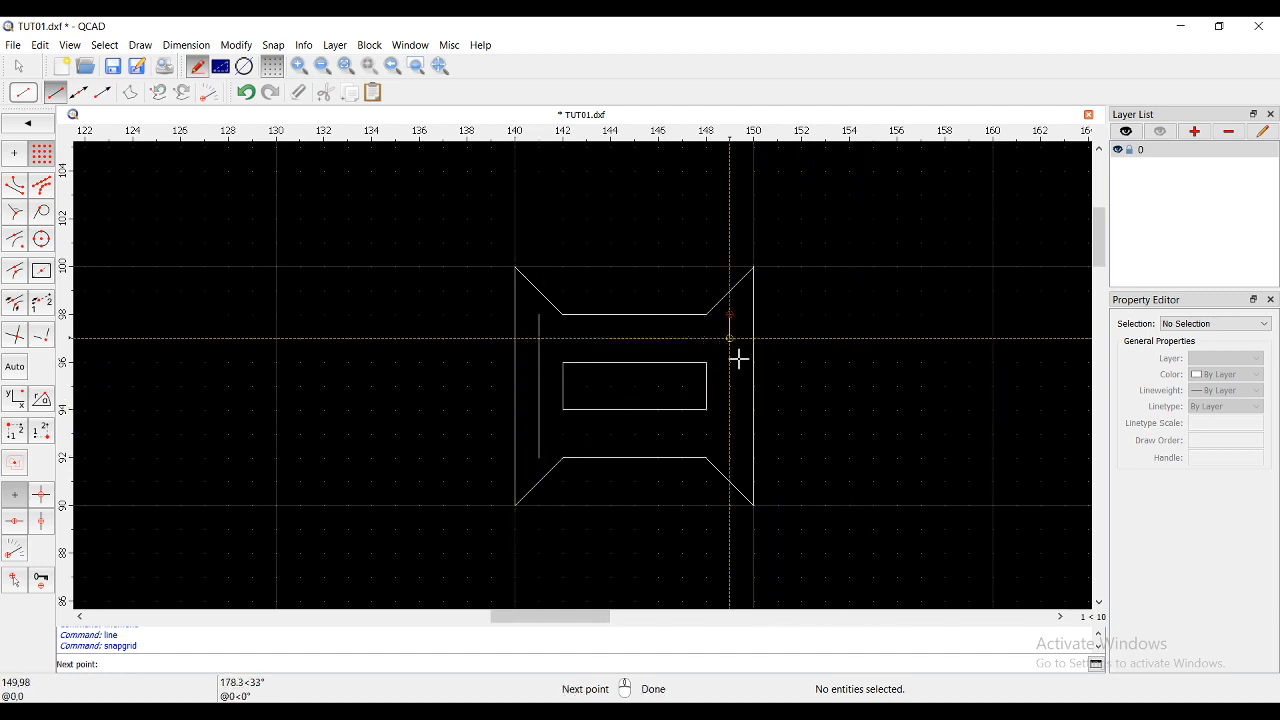
left_click(730, 457)
right_click(797, 434)
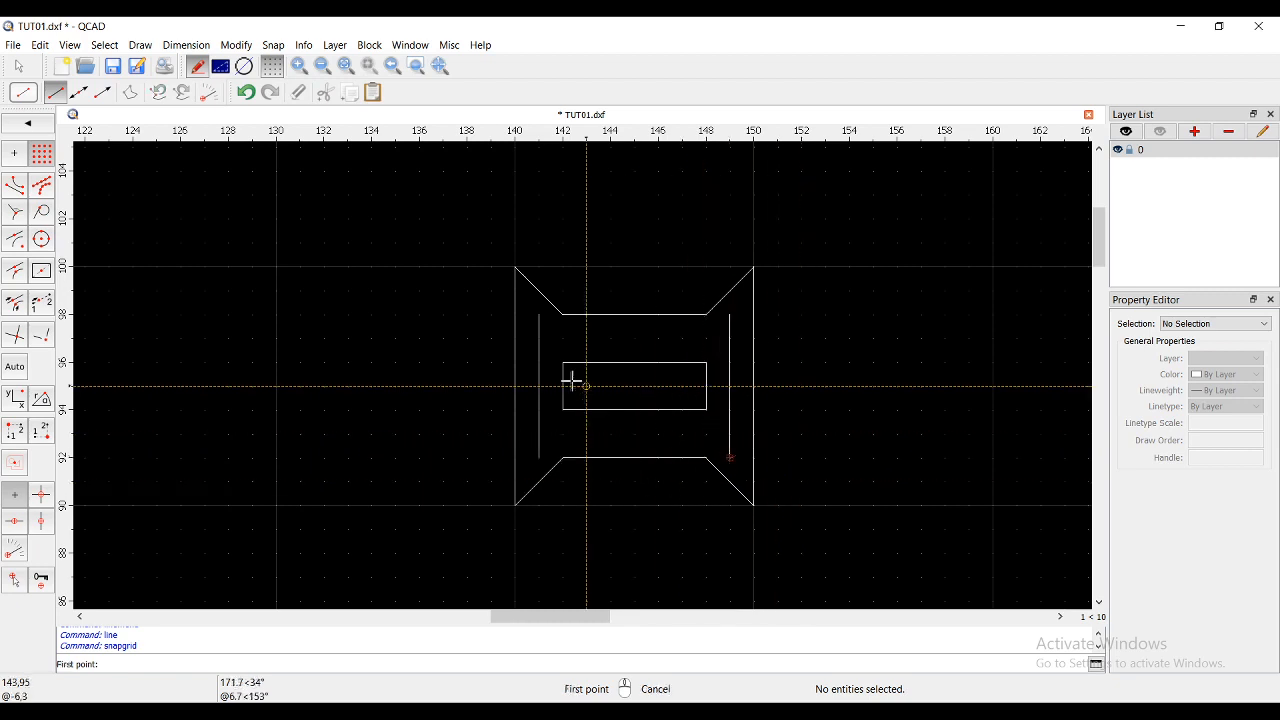
- Draw two separate horizontal lines inside the small profile, from 141,97 to 149,97 and from 141,93 to 149,93, and end the Line command
left_click(539, 339)
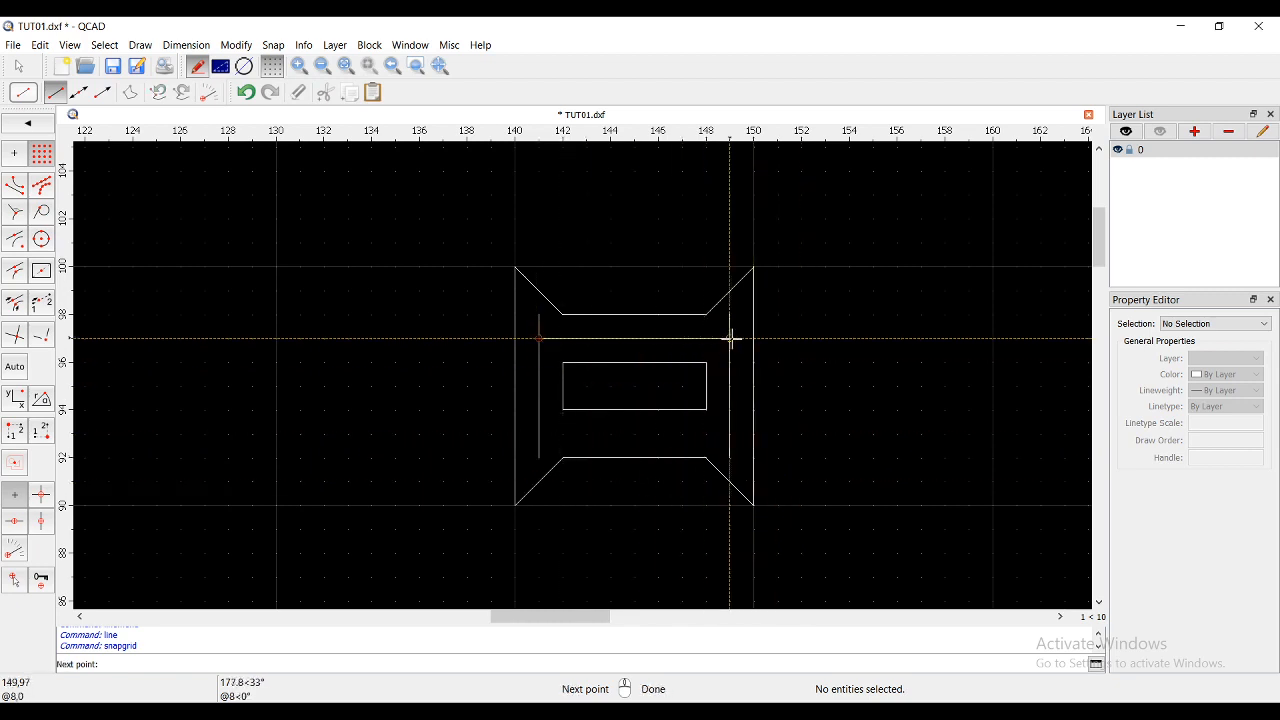
left_click(730, 339)
right_click(727, 425)
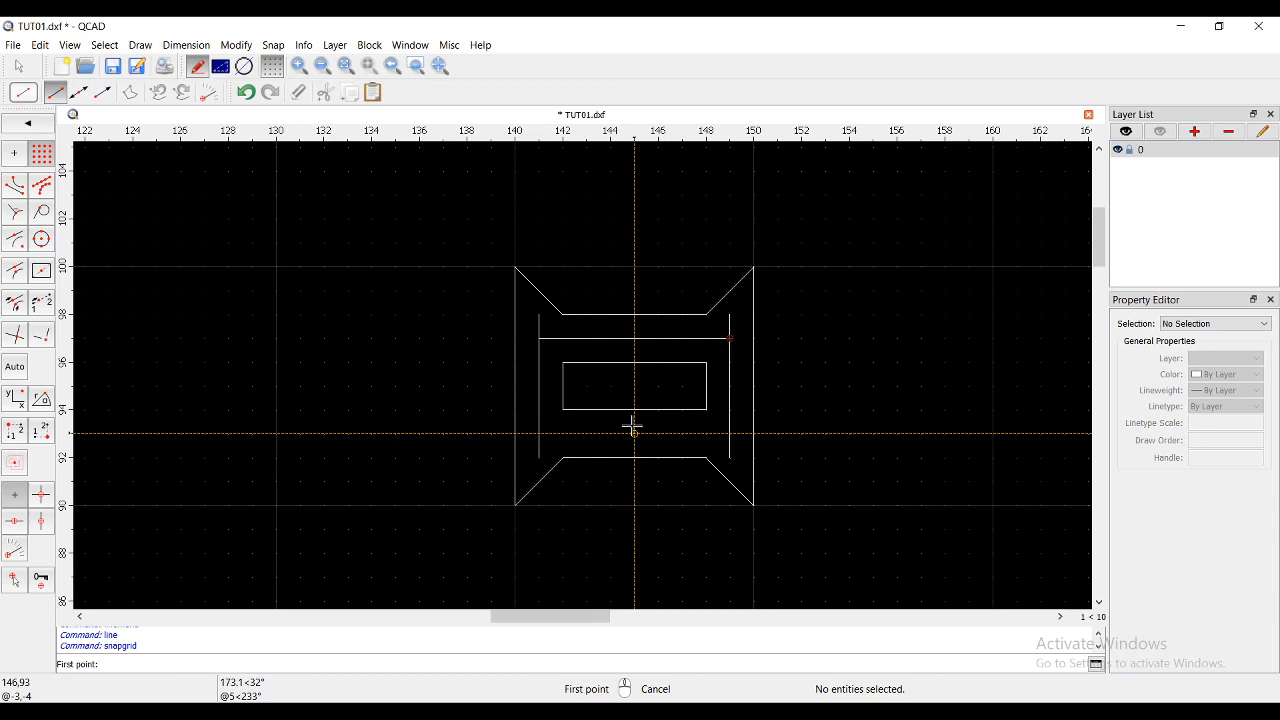
left_click(539, 434)
left_click(729, 434)
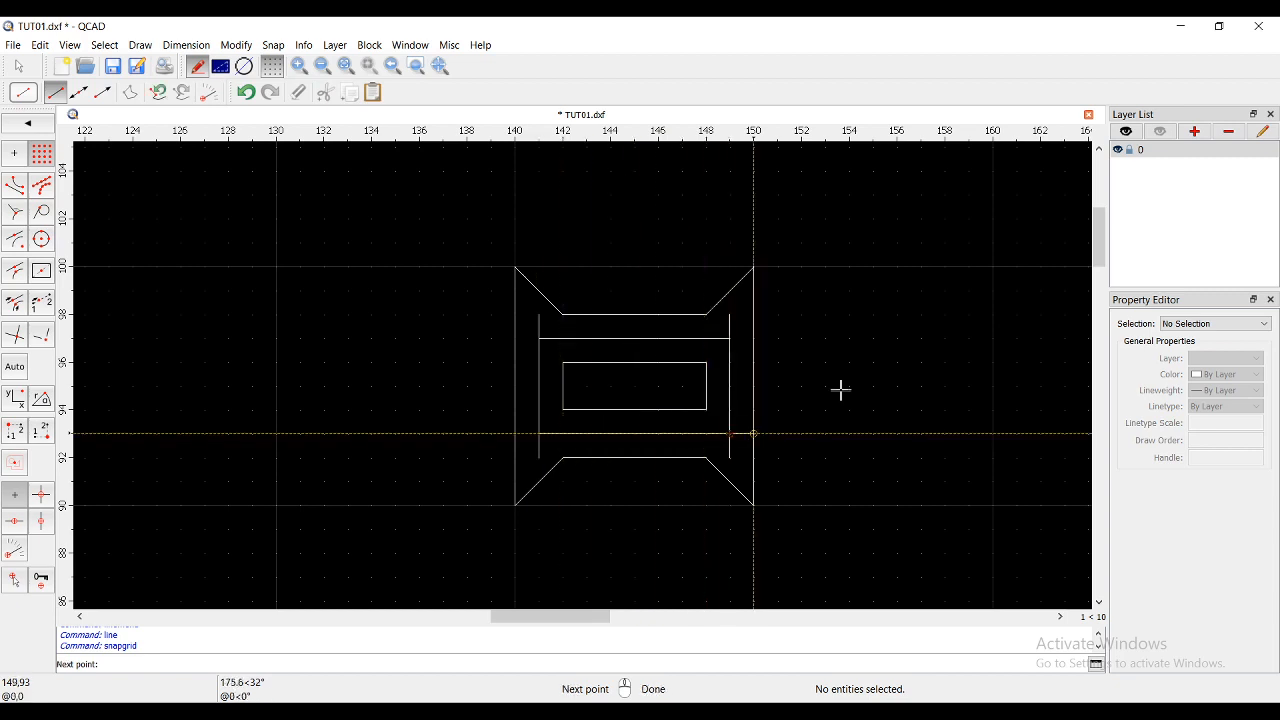
right_click(905, 365)
right_click(757, 531)
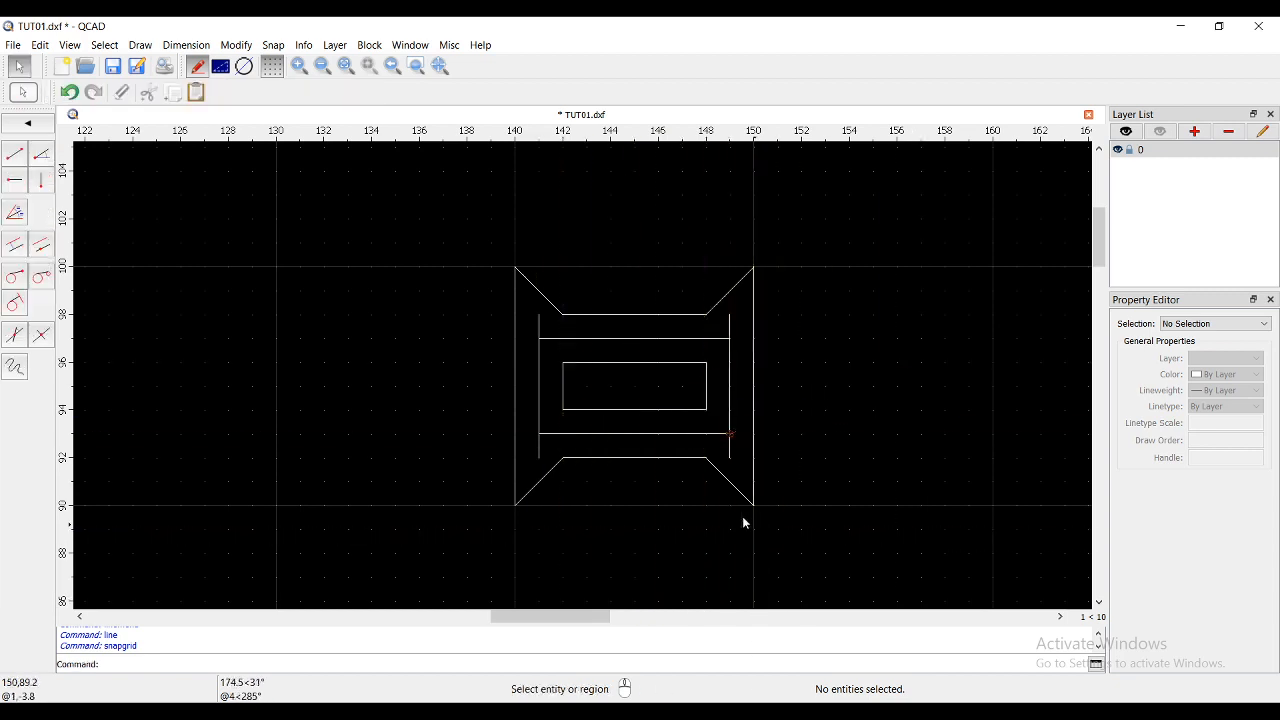
- Examine the finished small profile and the larger shapes around it, comparing the grid spacing at different magnifications
scroll(550, 391, "up", 2)
scroll(528, 419, "down", 3)
scroll(528, 420, "down", 2)
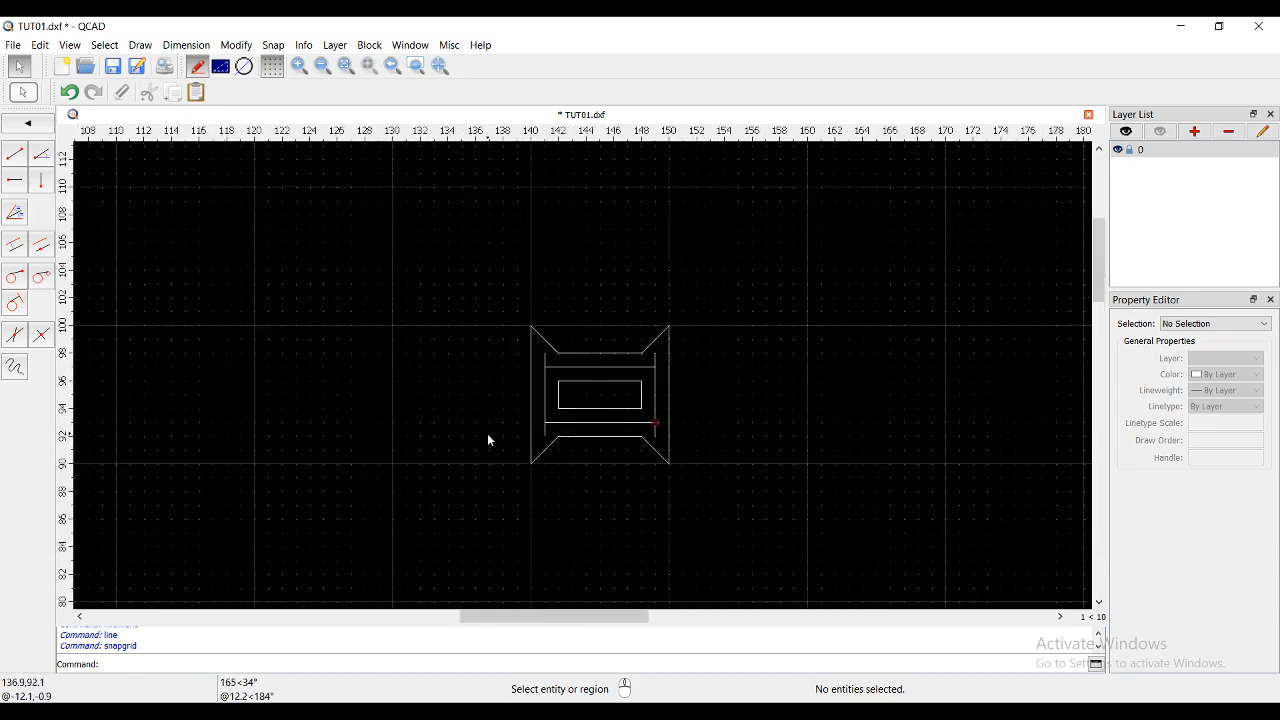
scroll(490, 433, "up", 1)
middle_click_drag(518, 434, 548, 414)
scroll(730, 372, "up", 2)
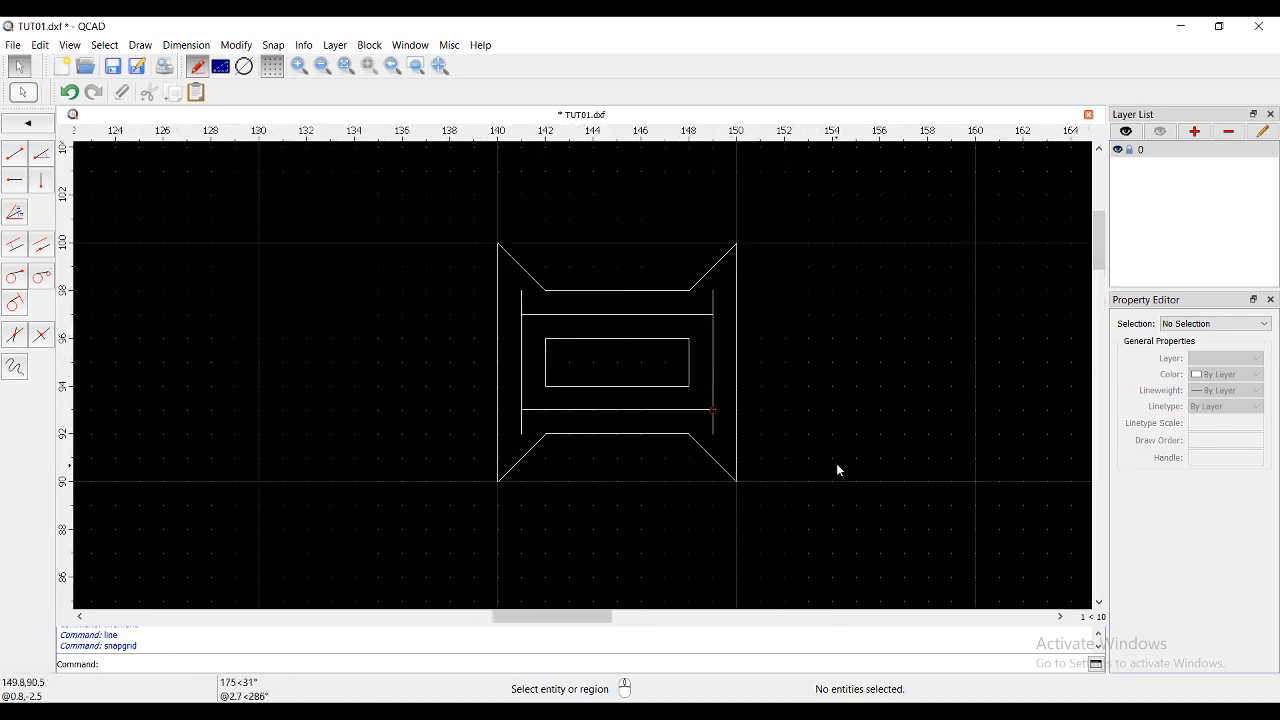
scroll(530, 442, "down", 6)
scroll(409, 530, "down", 4)
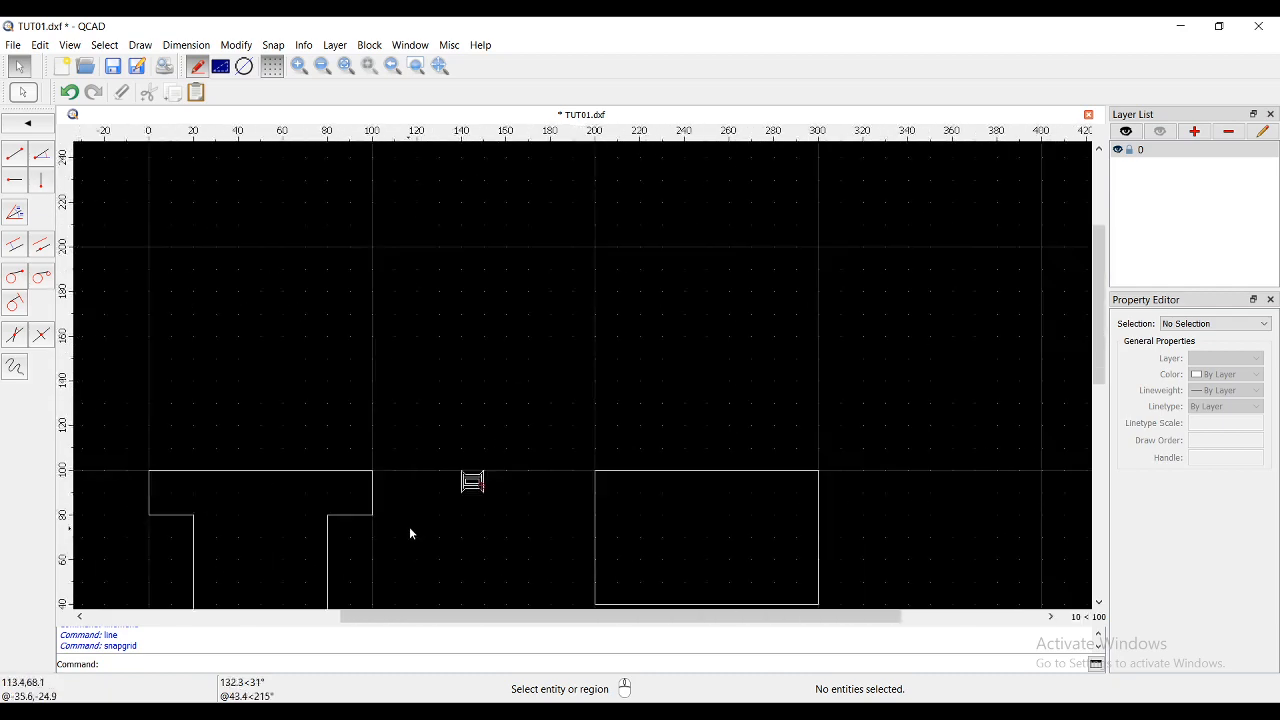
middle_click_drag(409, 528, 537, 326)
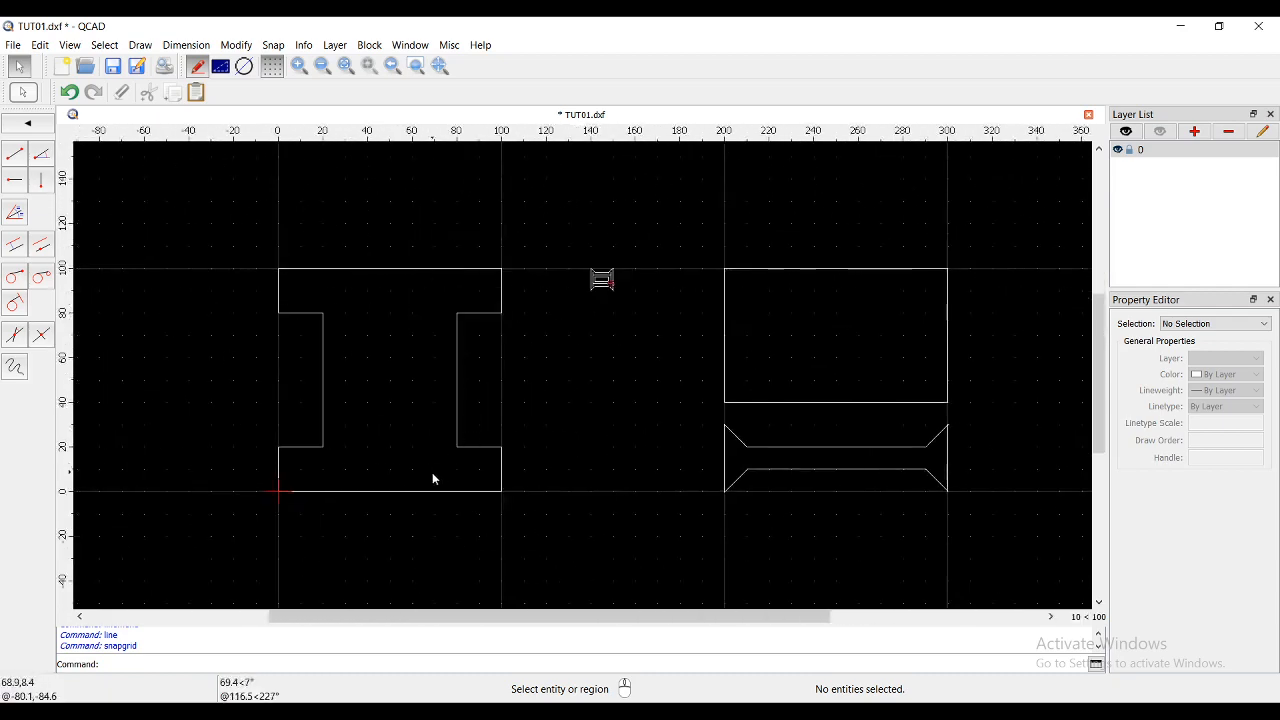
scroll(386, 423, "up", 5)
scroll(414, 357, "up", 3)
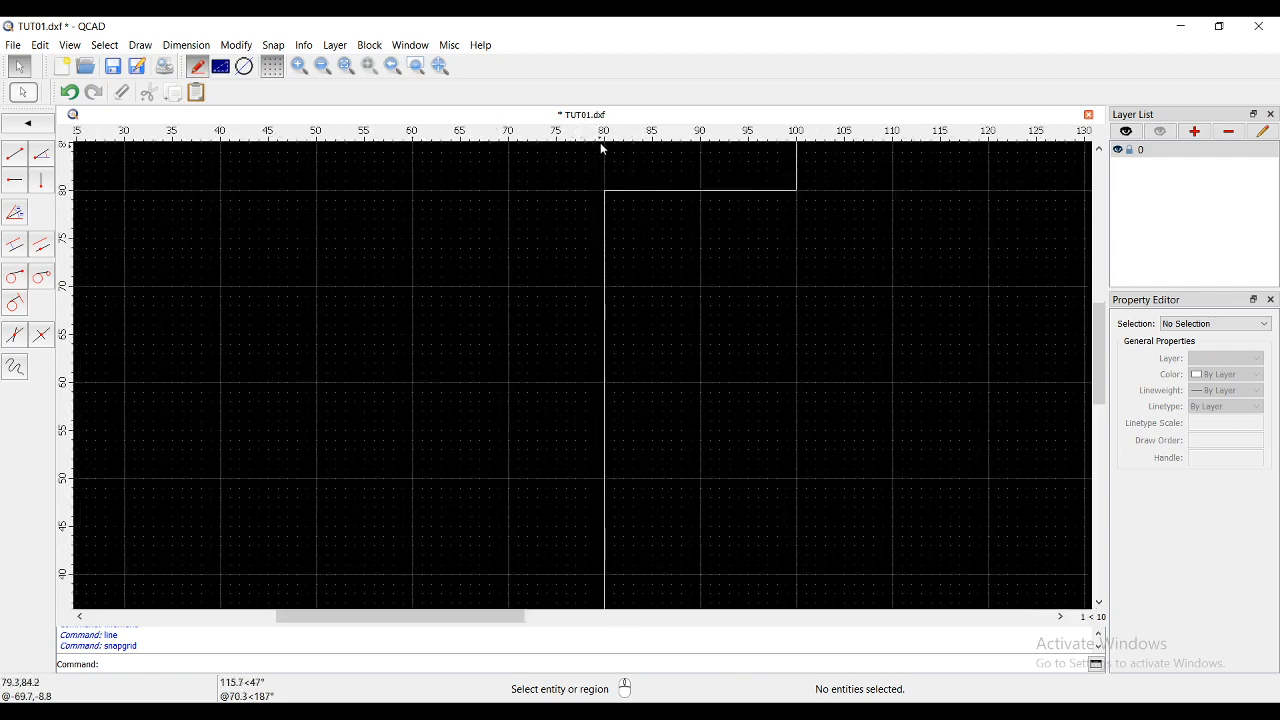
scroll(518, 485, "up", 4)
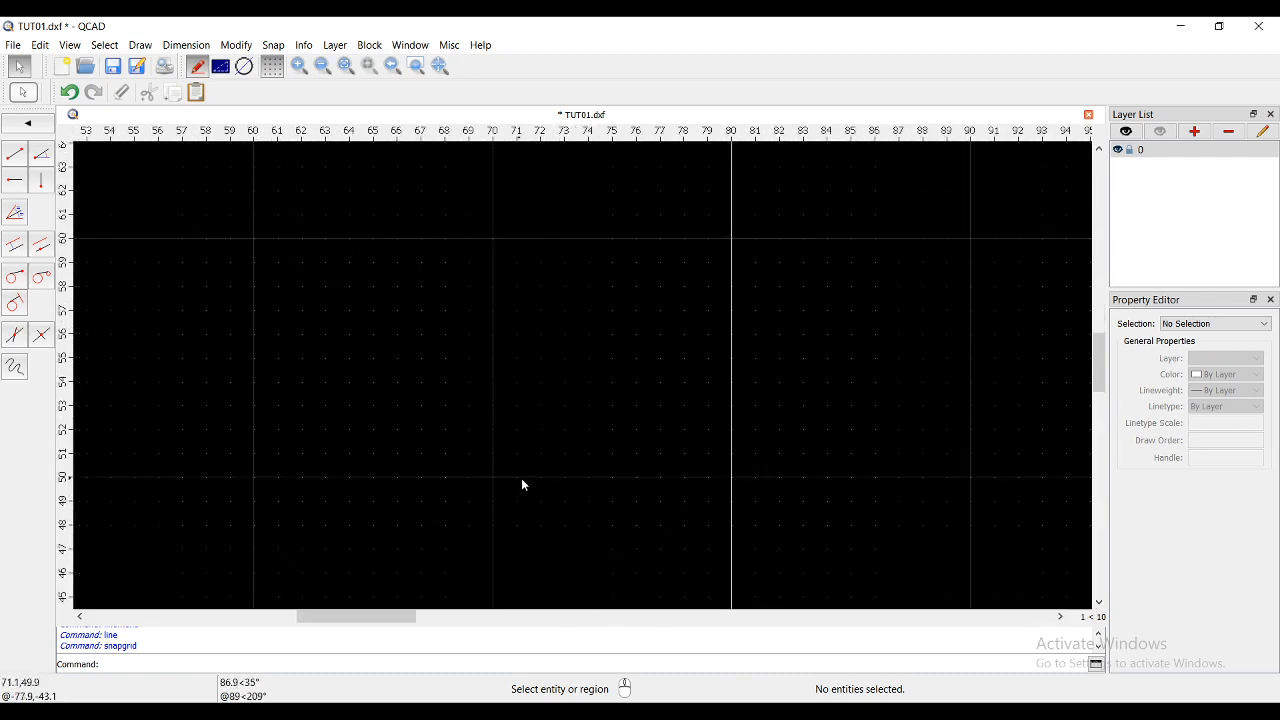
scroll(575, 438, "down", 10)
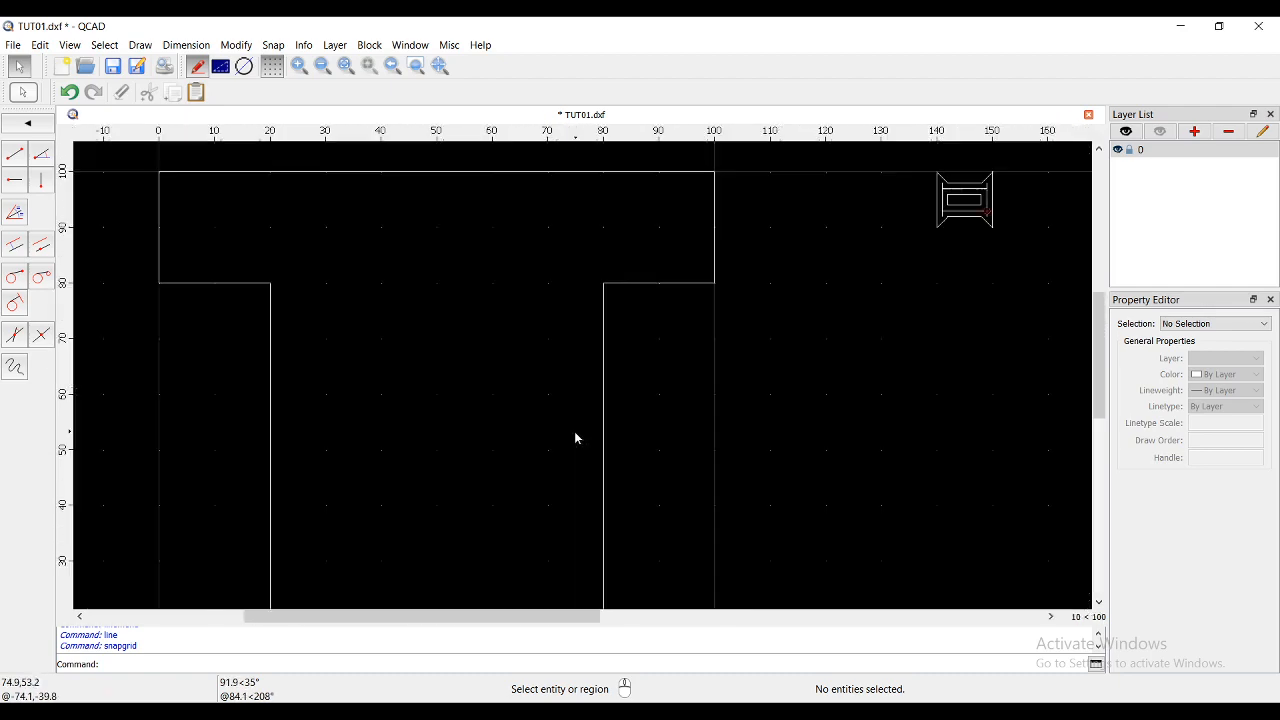
middle_click_drag(427, 425, 517, 395)
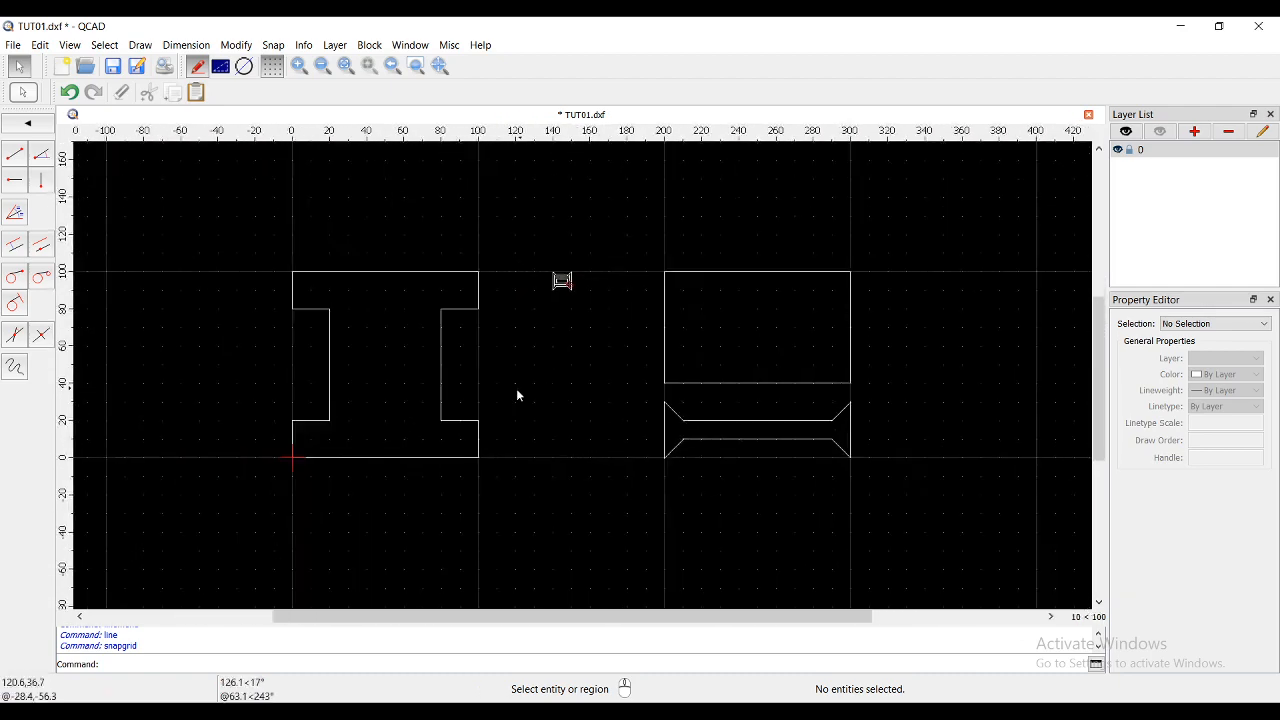